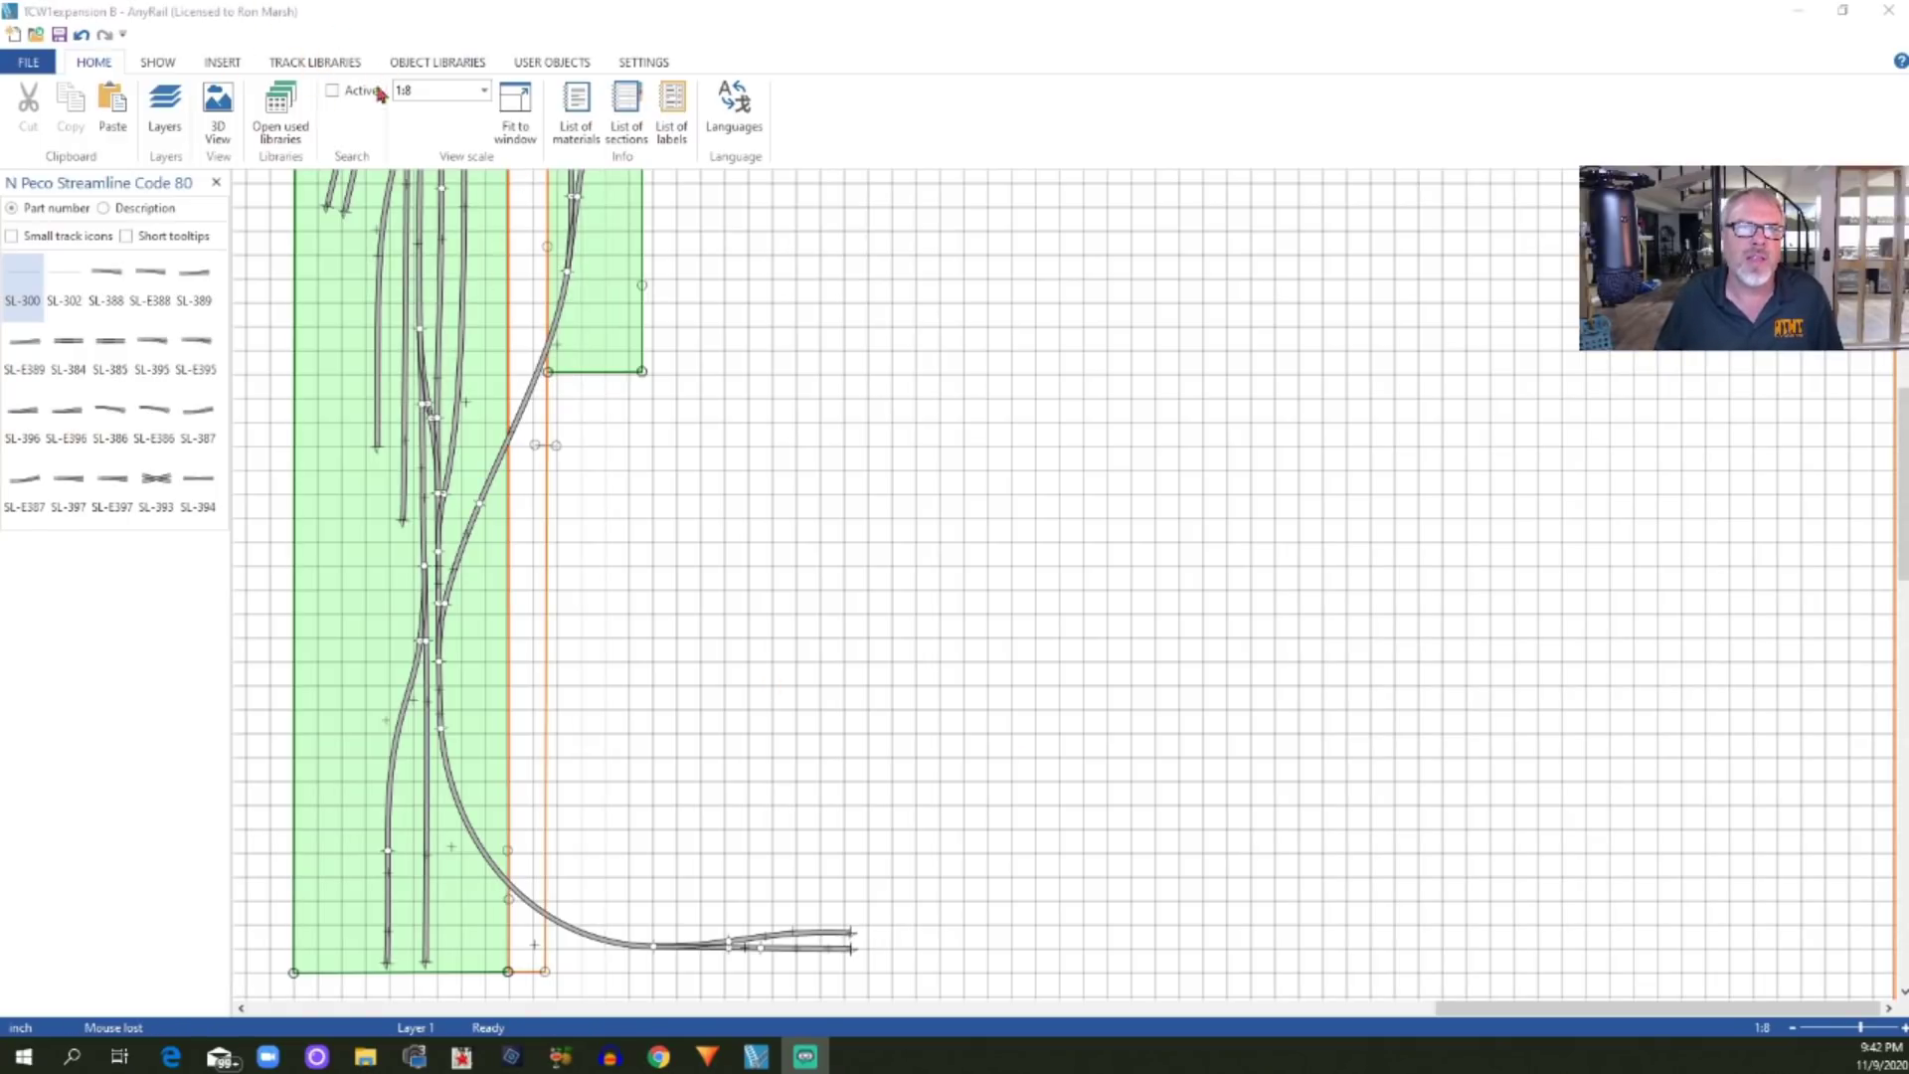
Look through the available N-scale track libraries, including the Atlas ones, and the object libraries
click(326, 62)
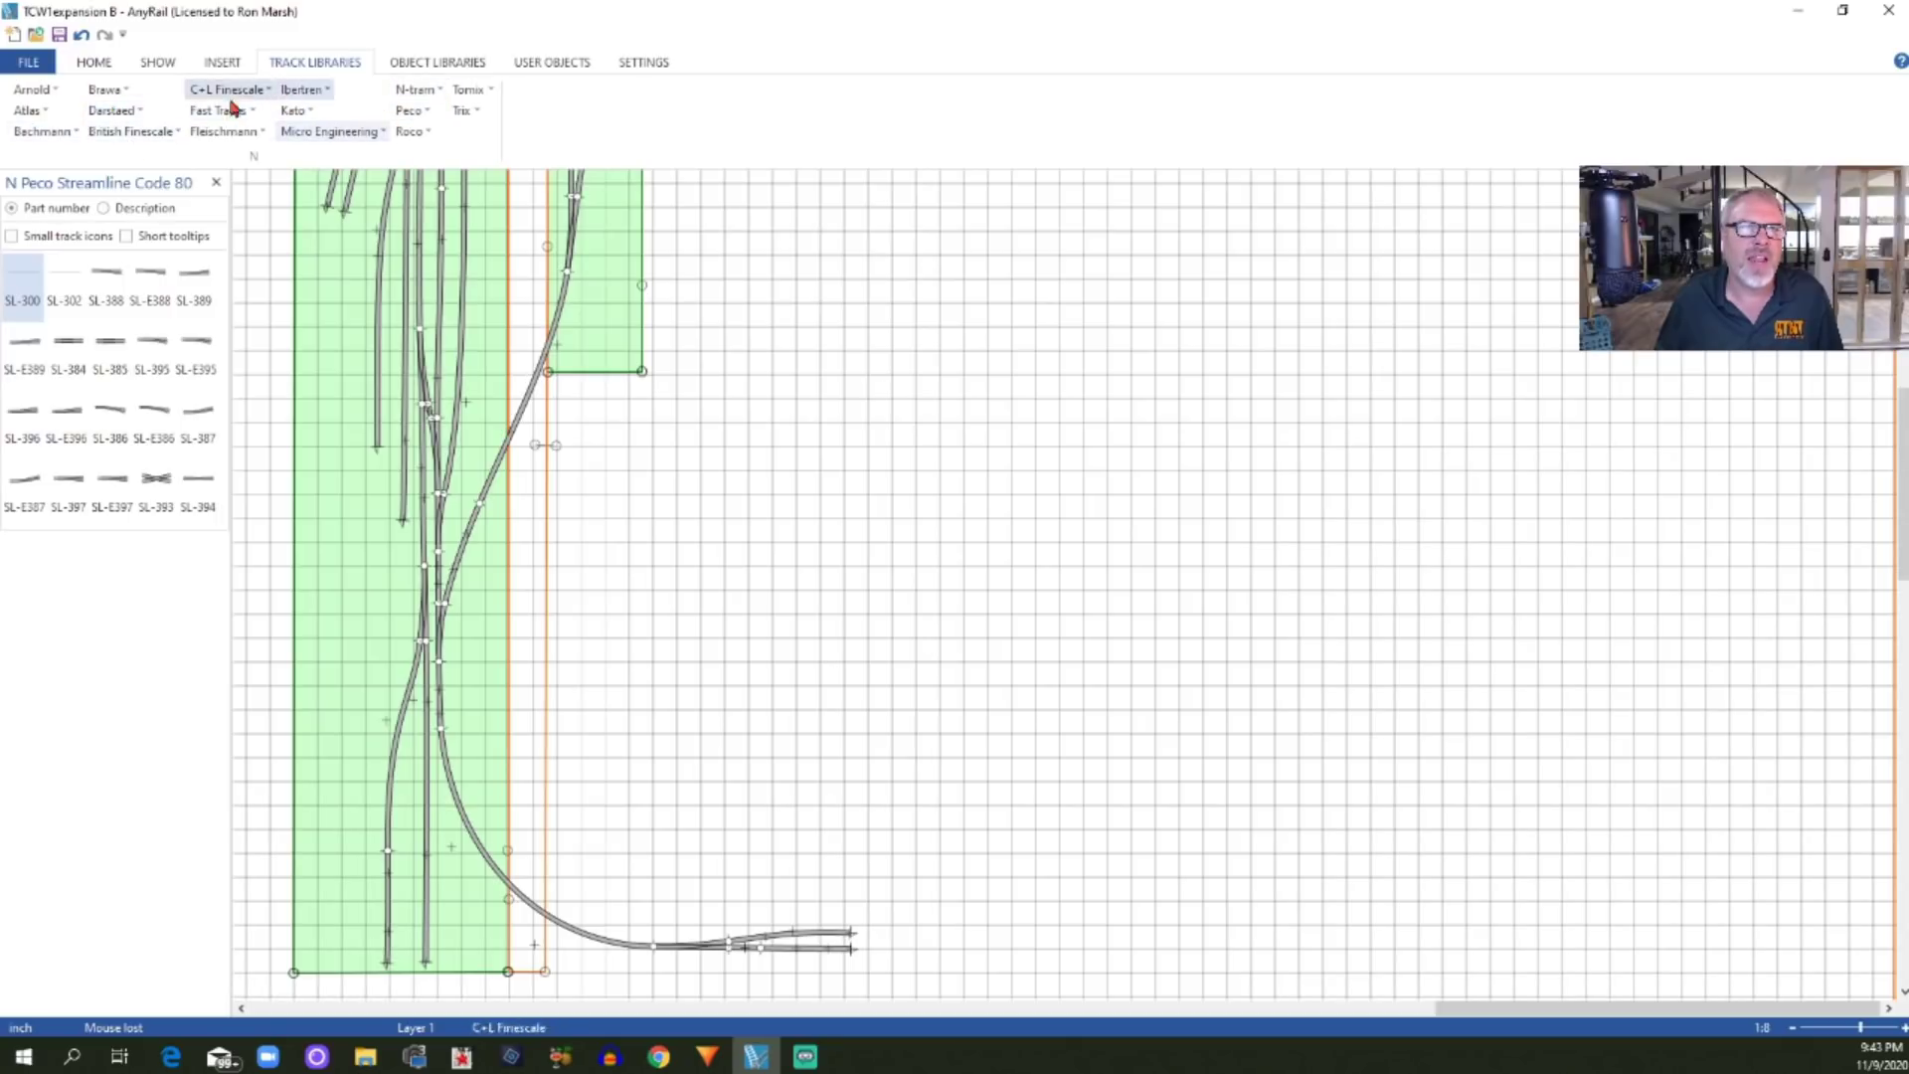
click(28, 110)
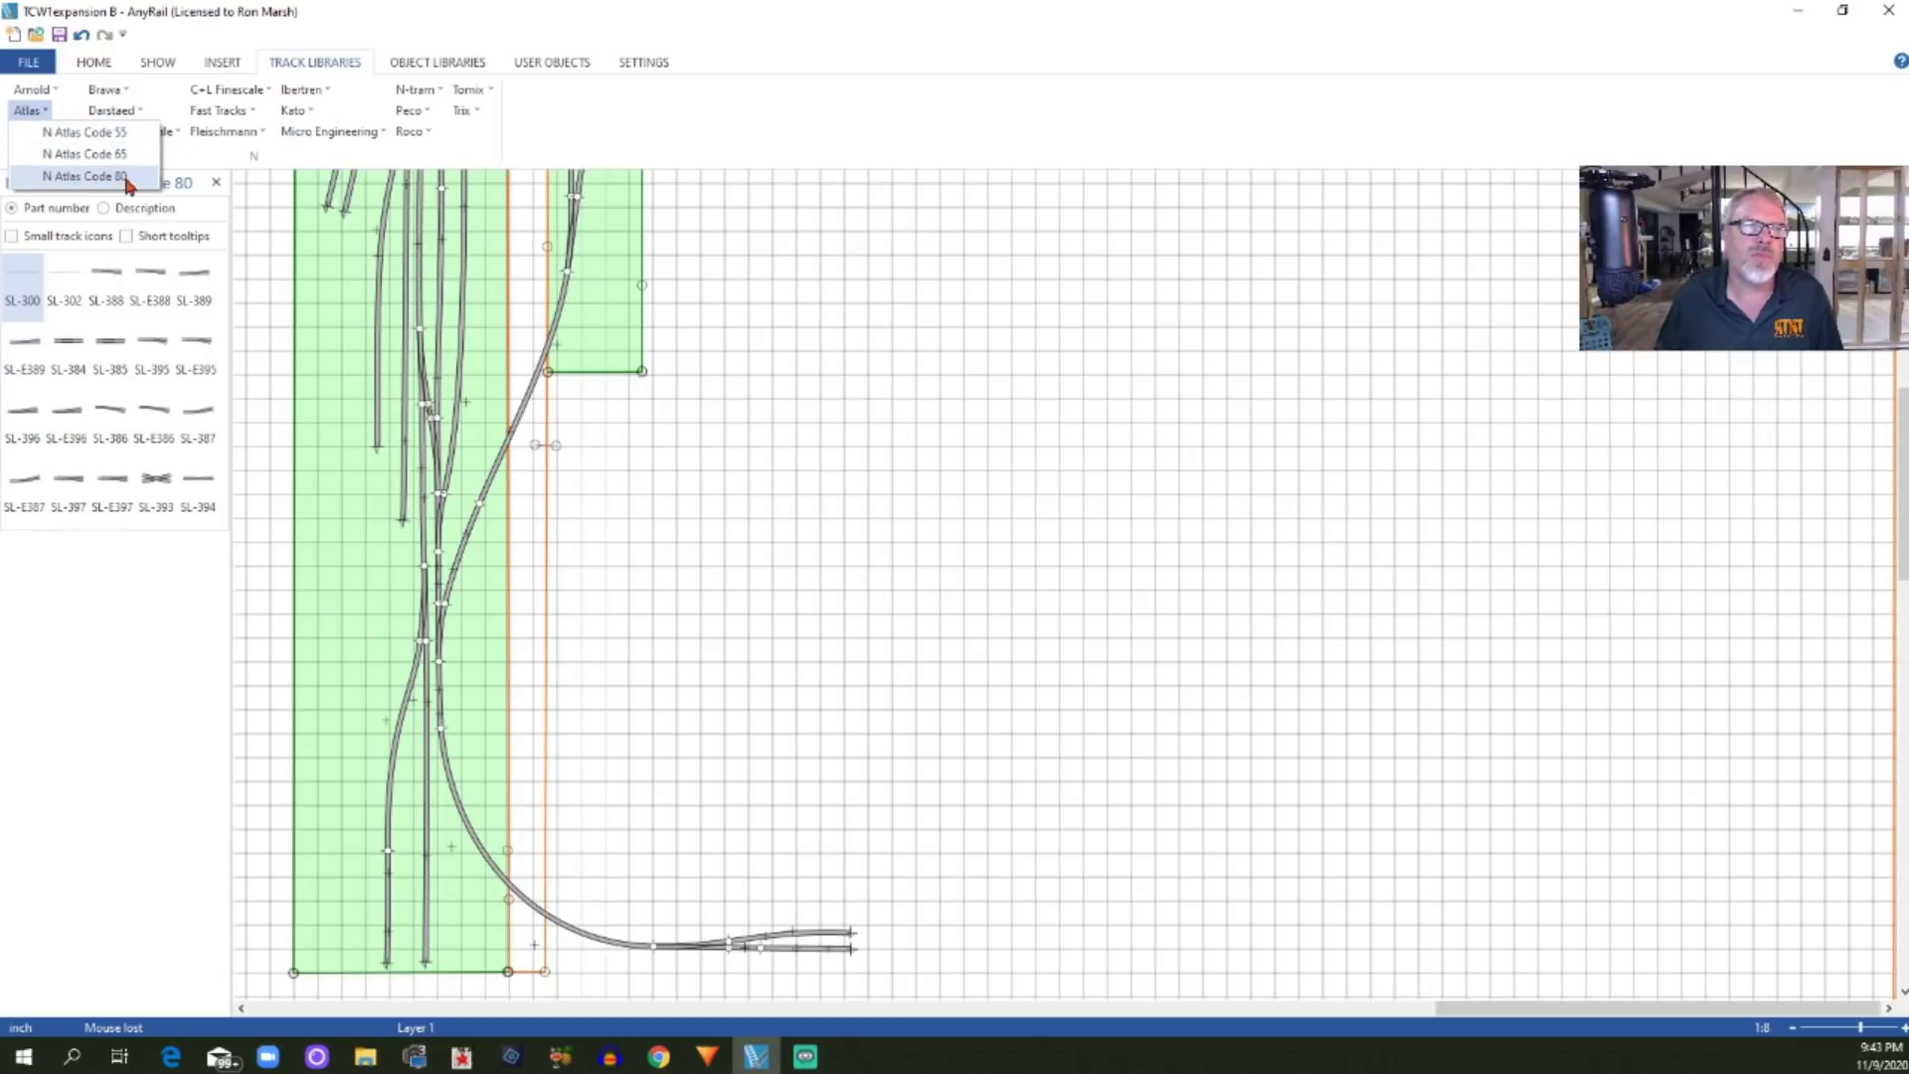
click(67, 107)
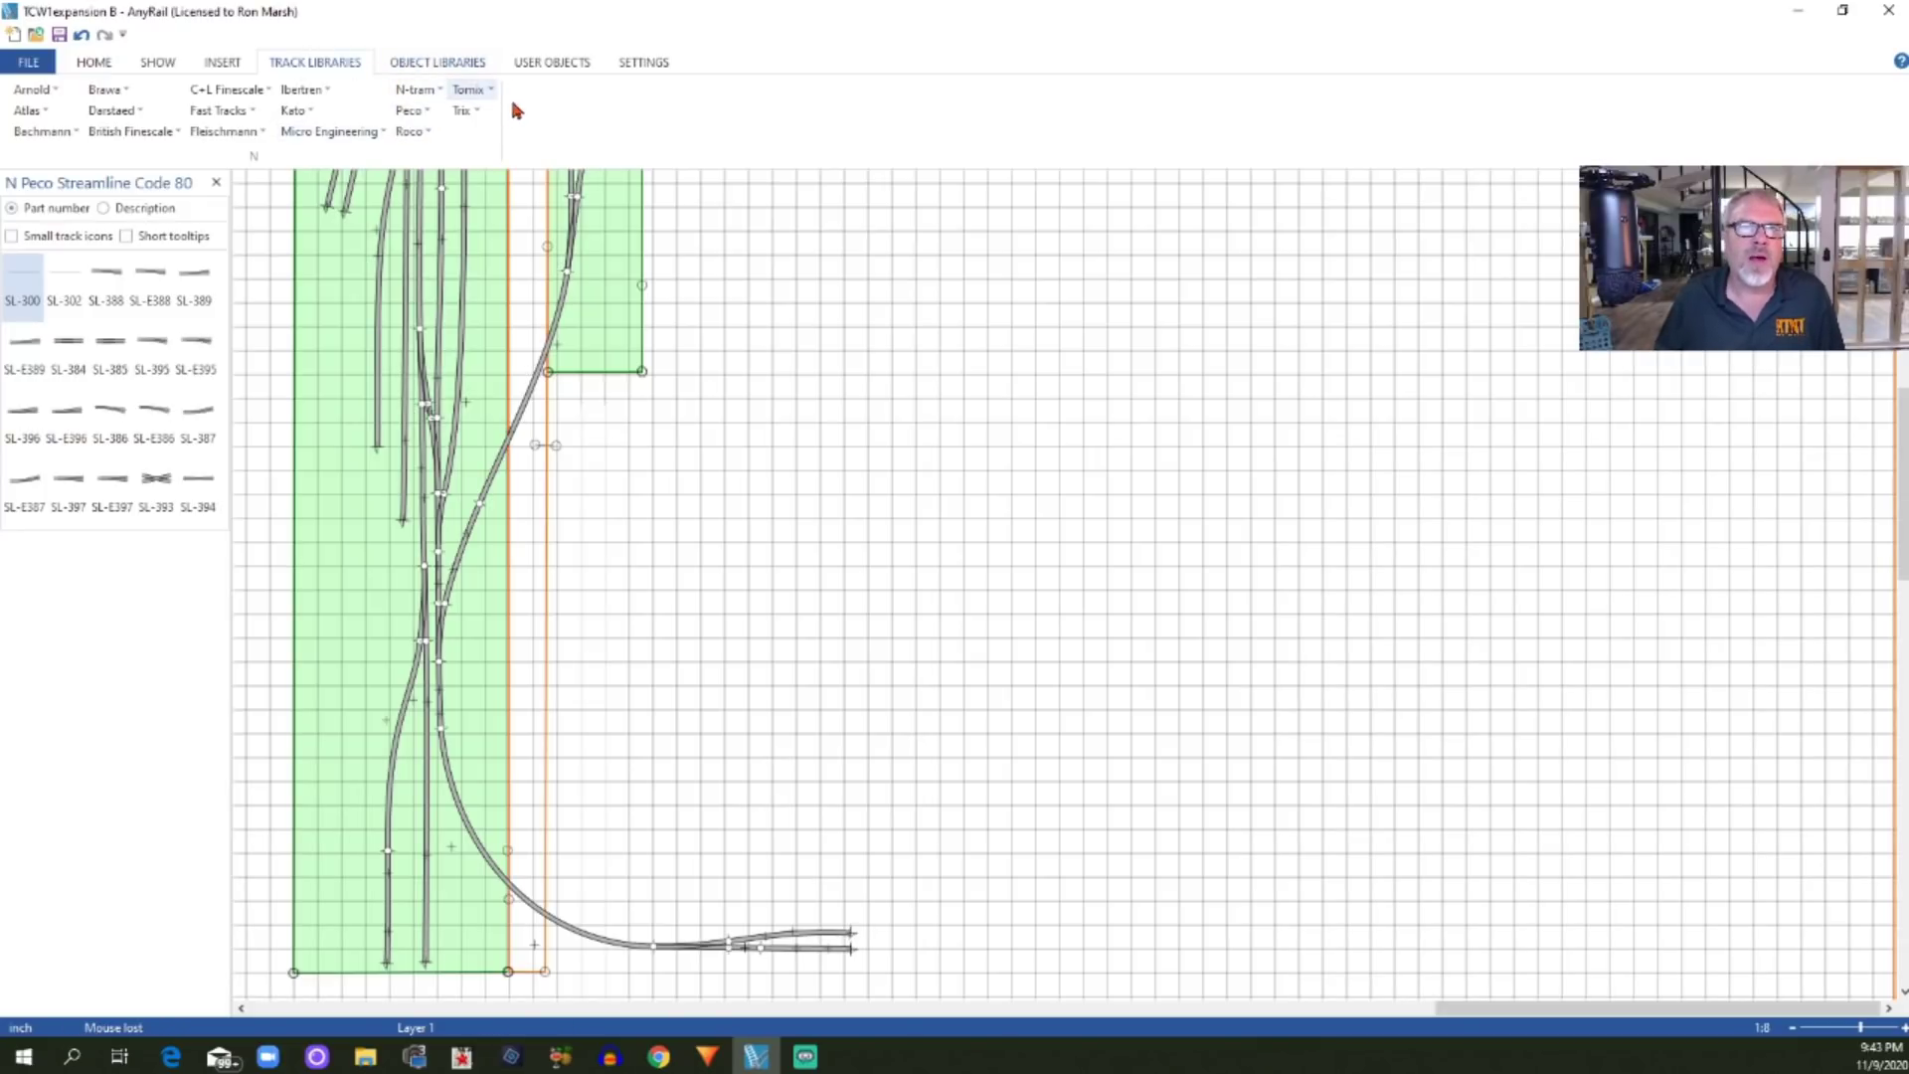
click(434, 62)
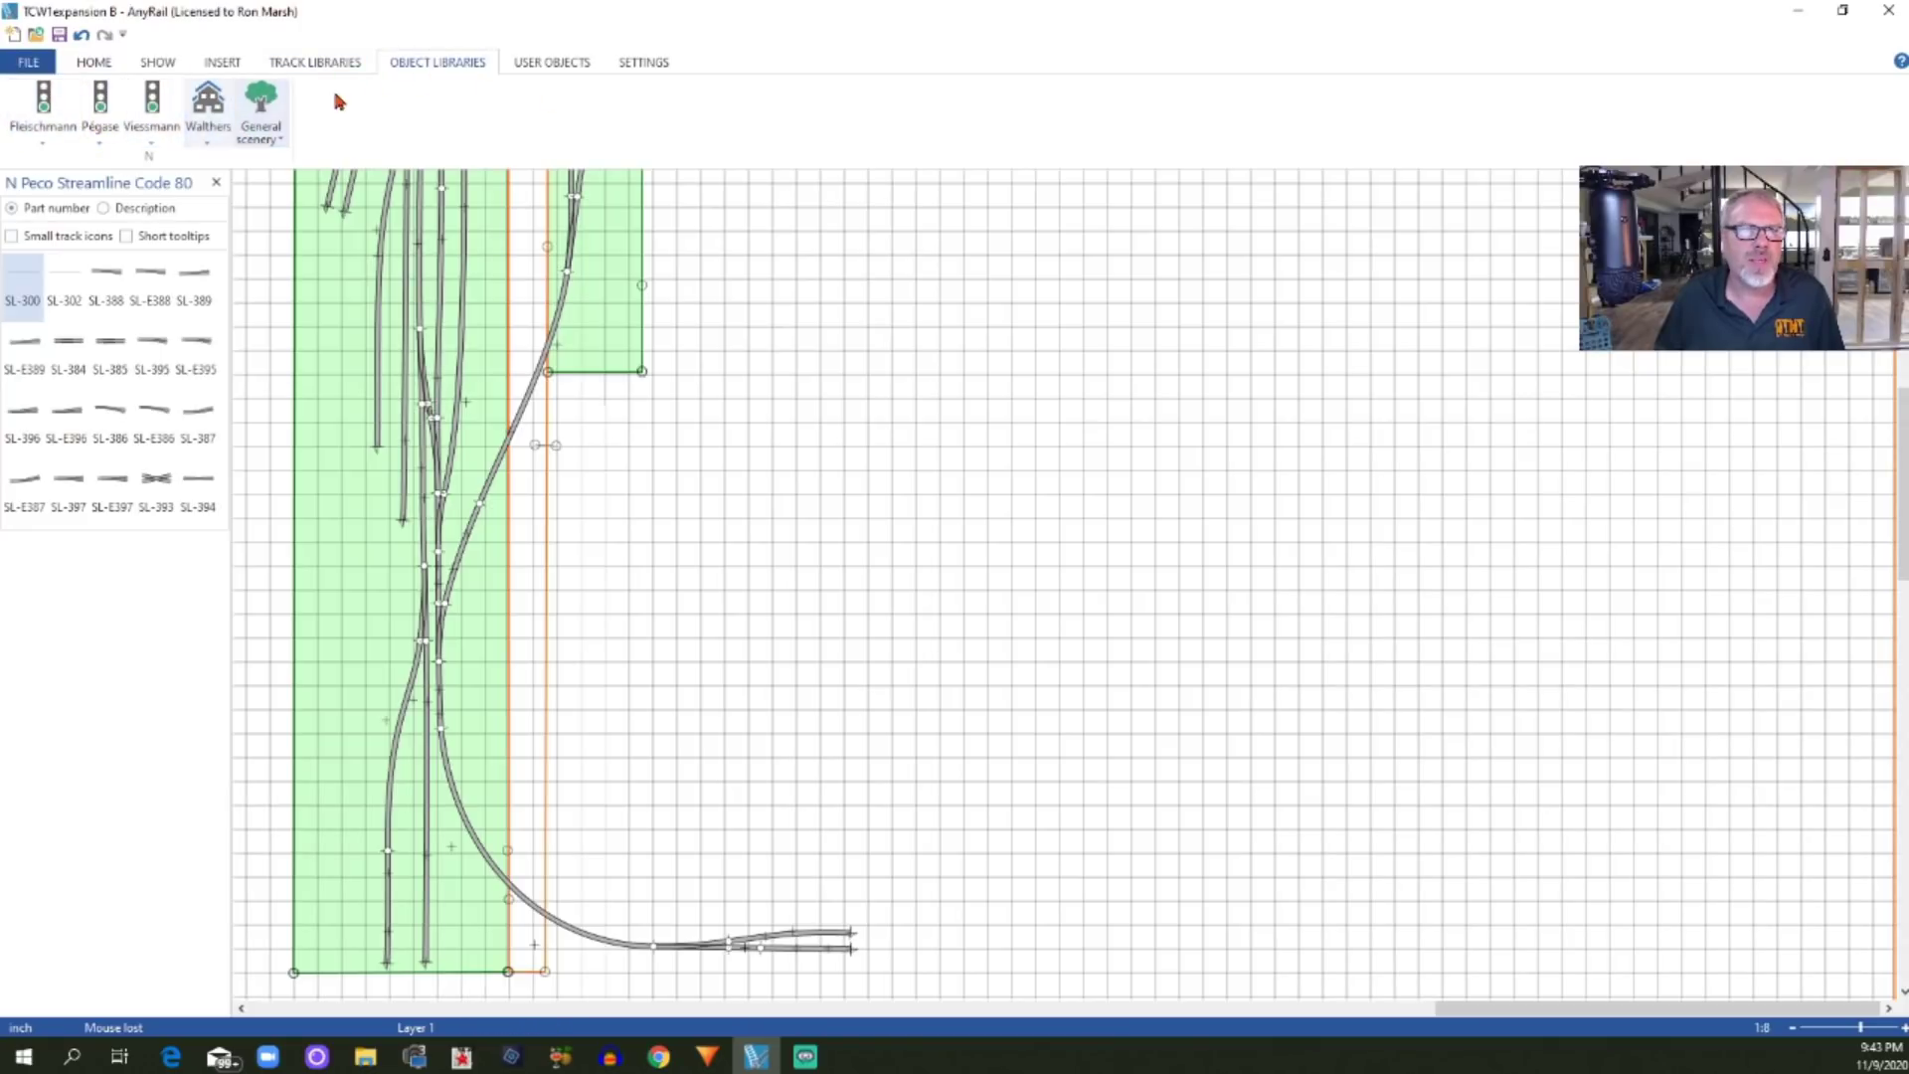
click(92, 66)
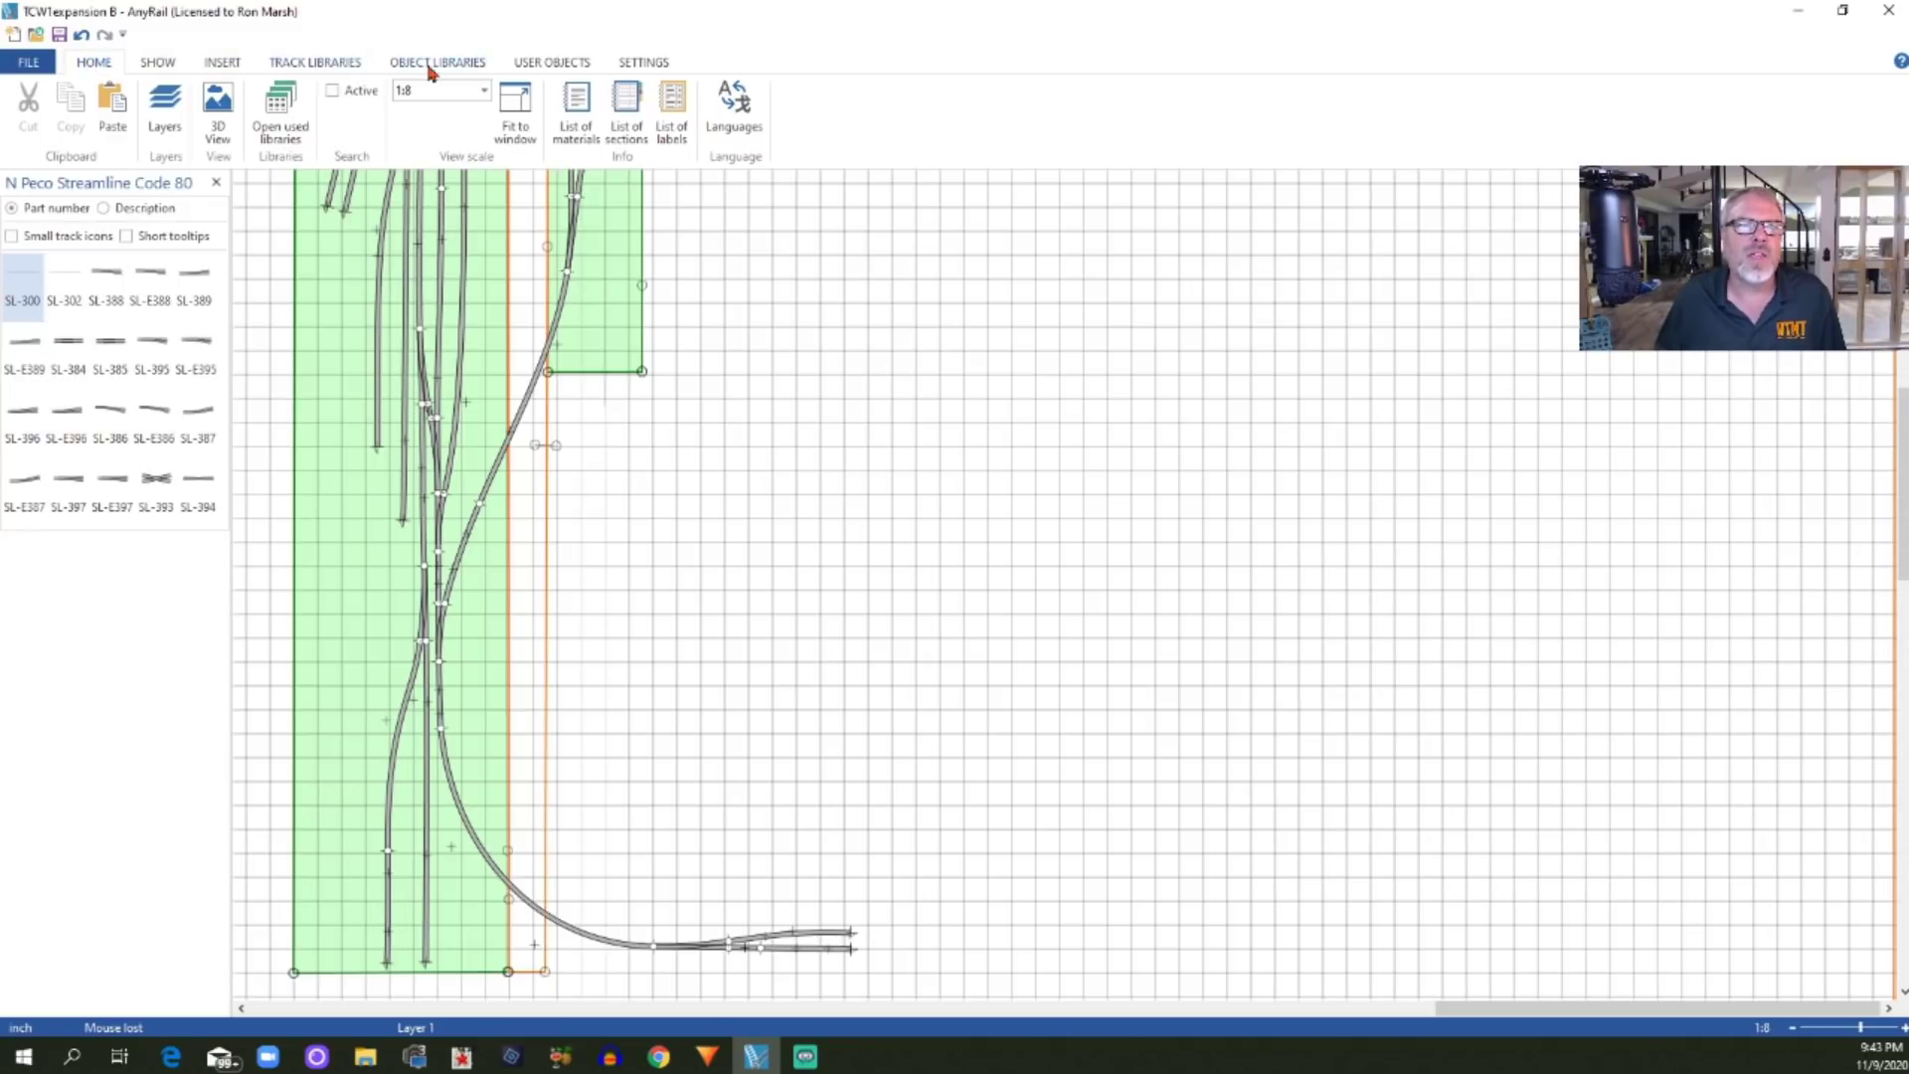
Download the new user-created objects, sort the downloaded items by scale, and accept the list
click(540, 66)
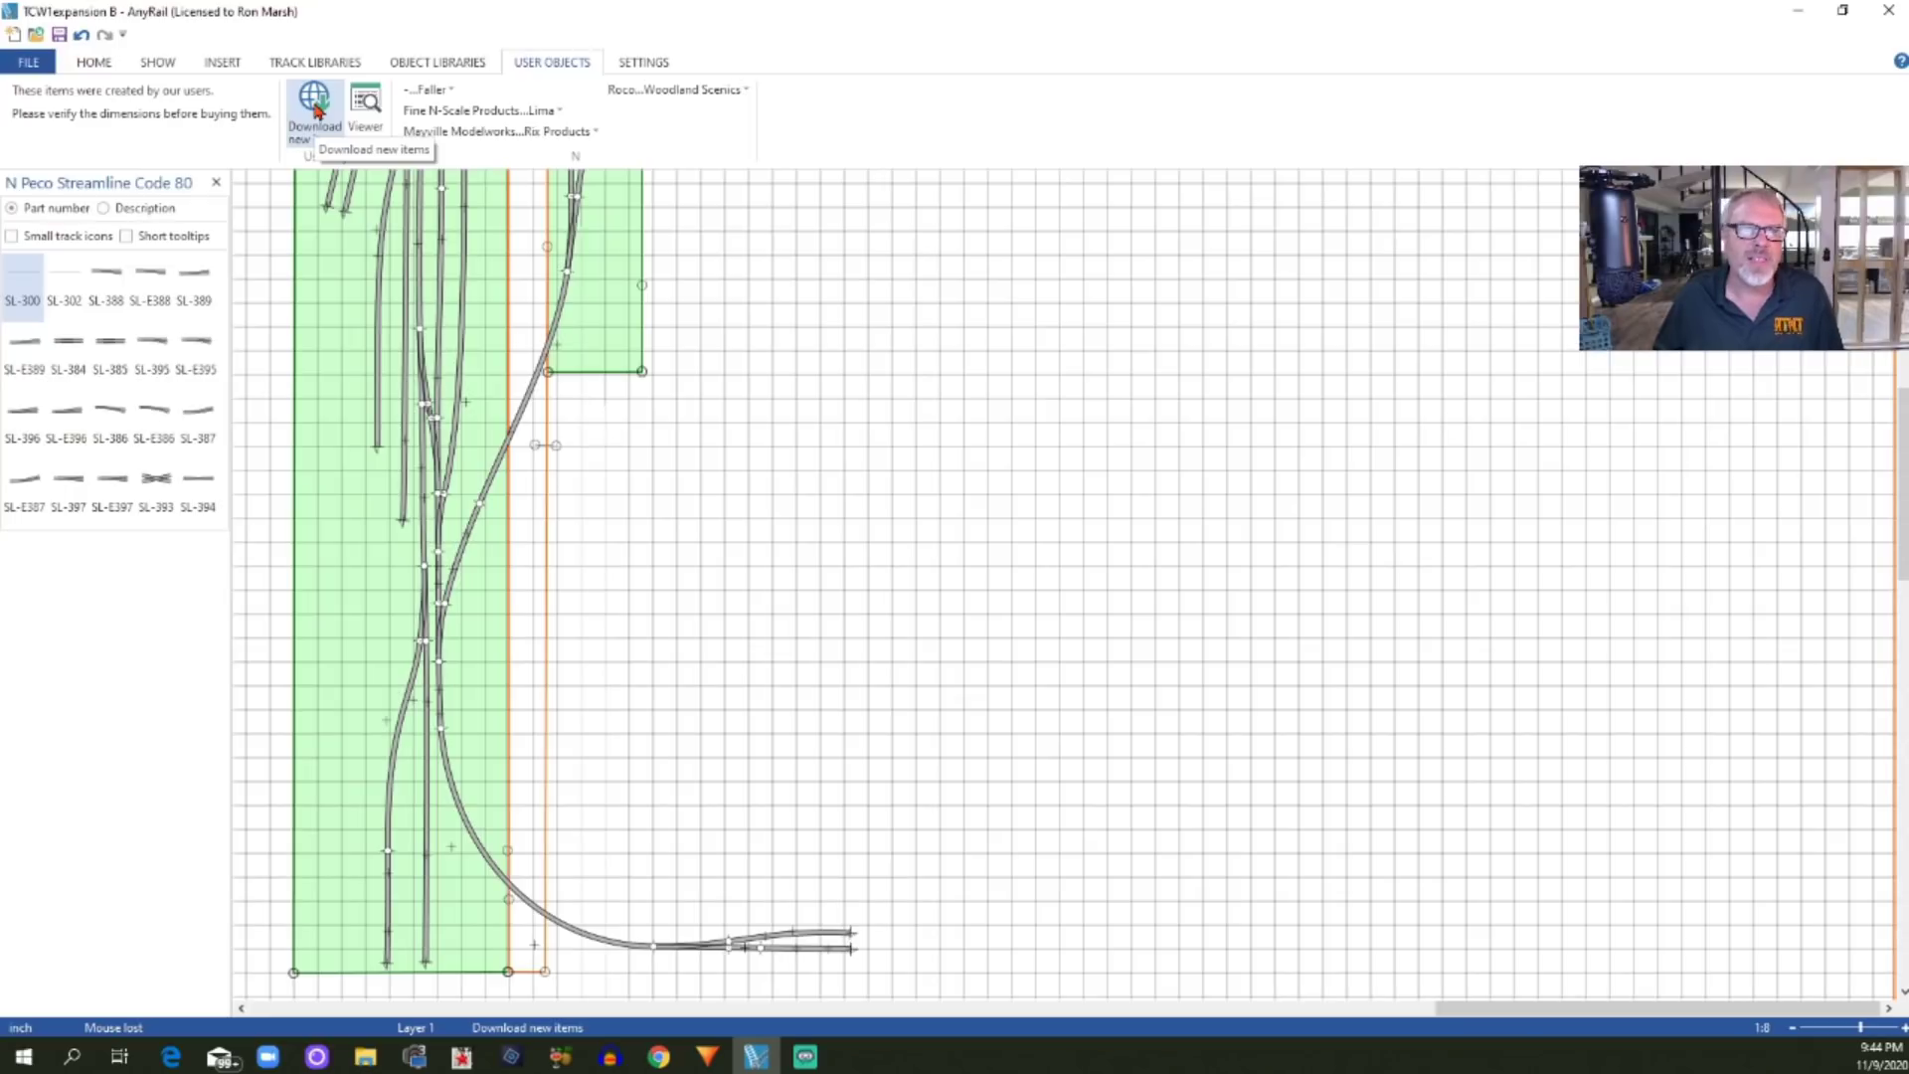
click(315, 107)
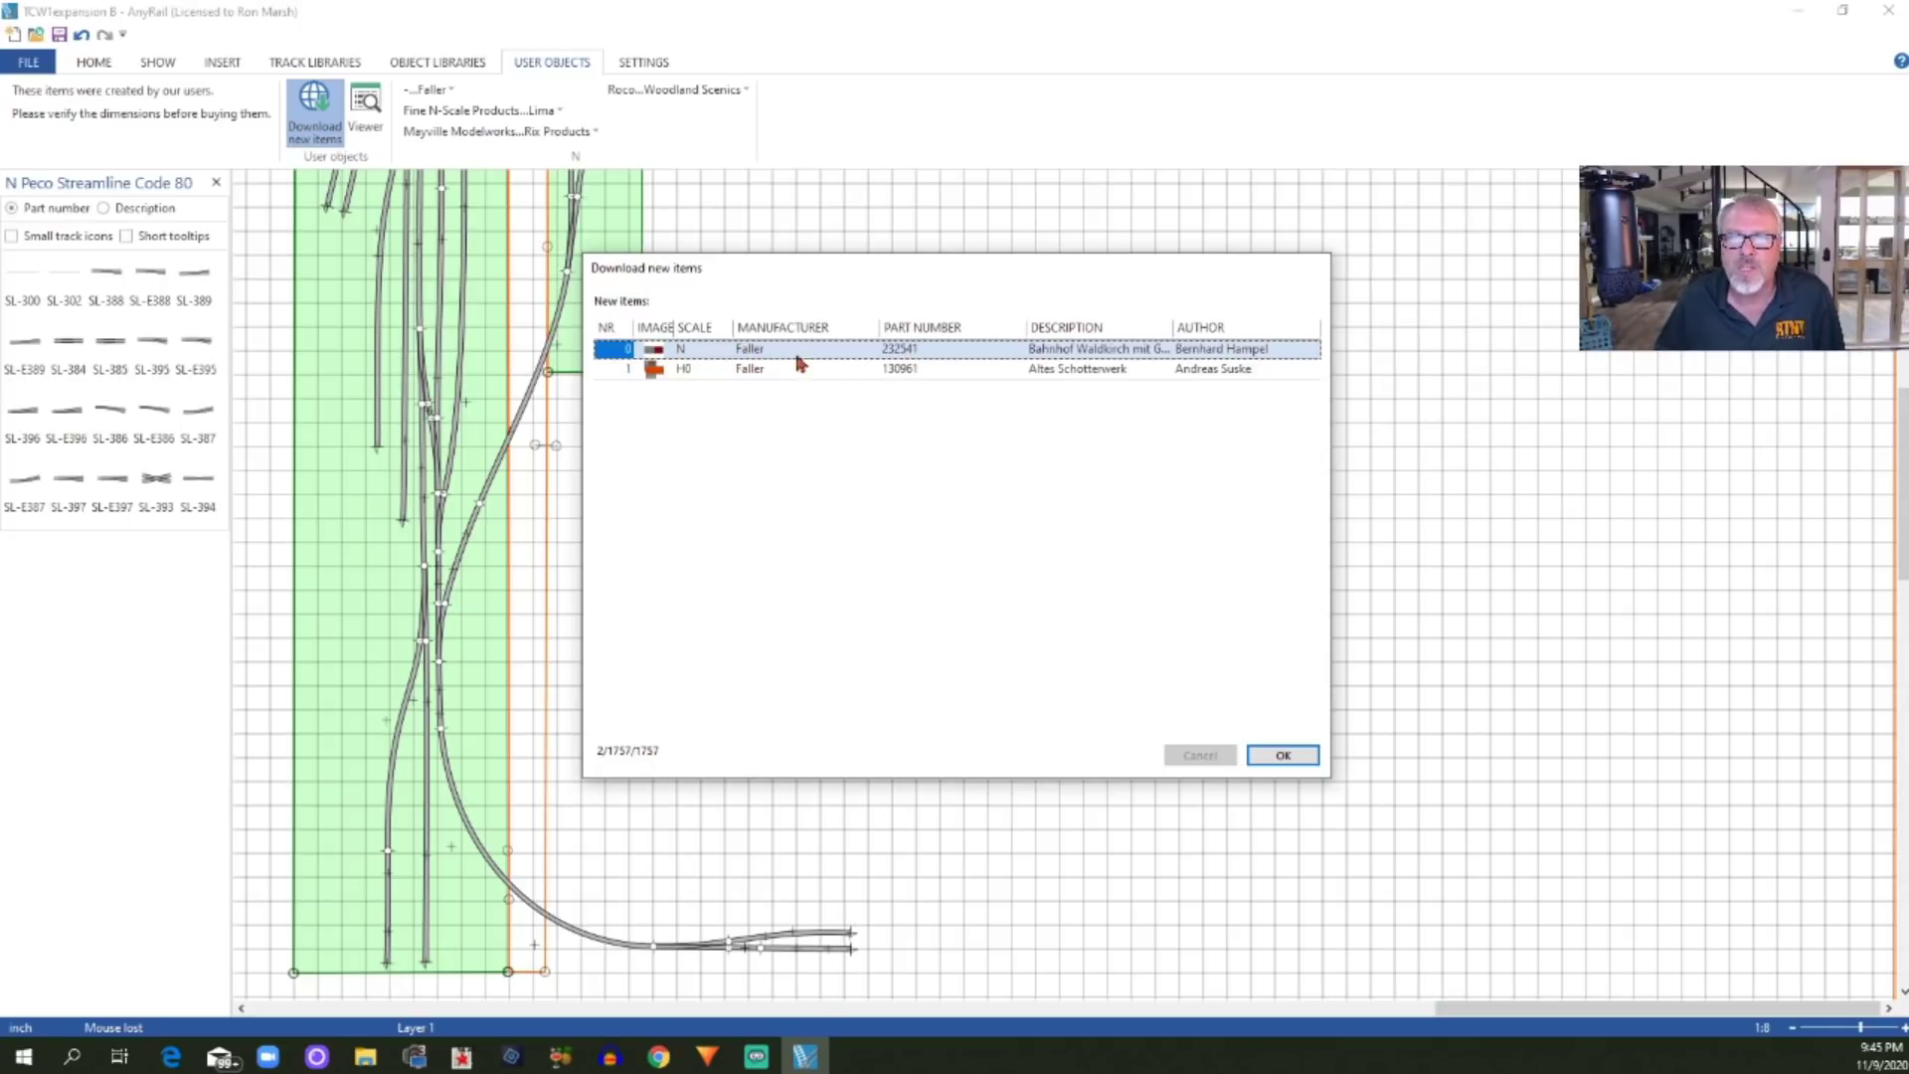
click(695, 328)
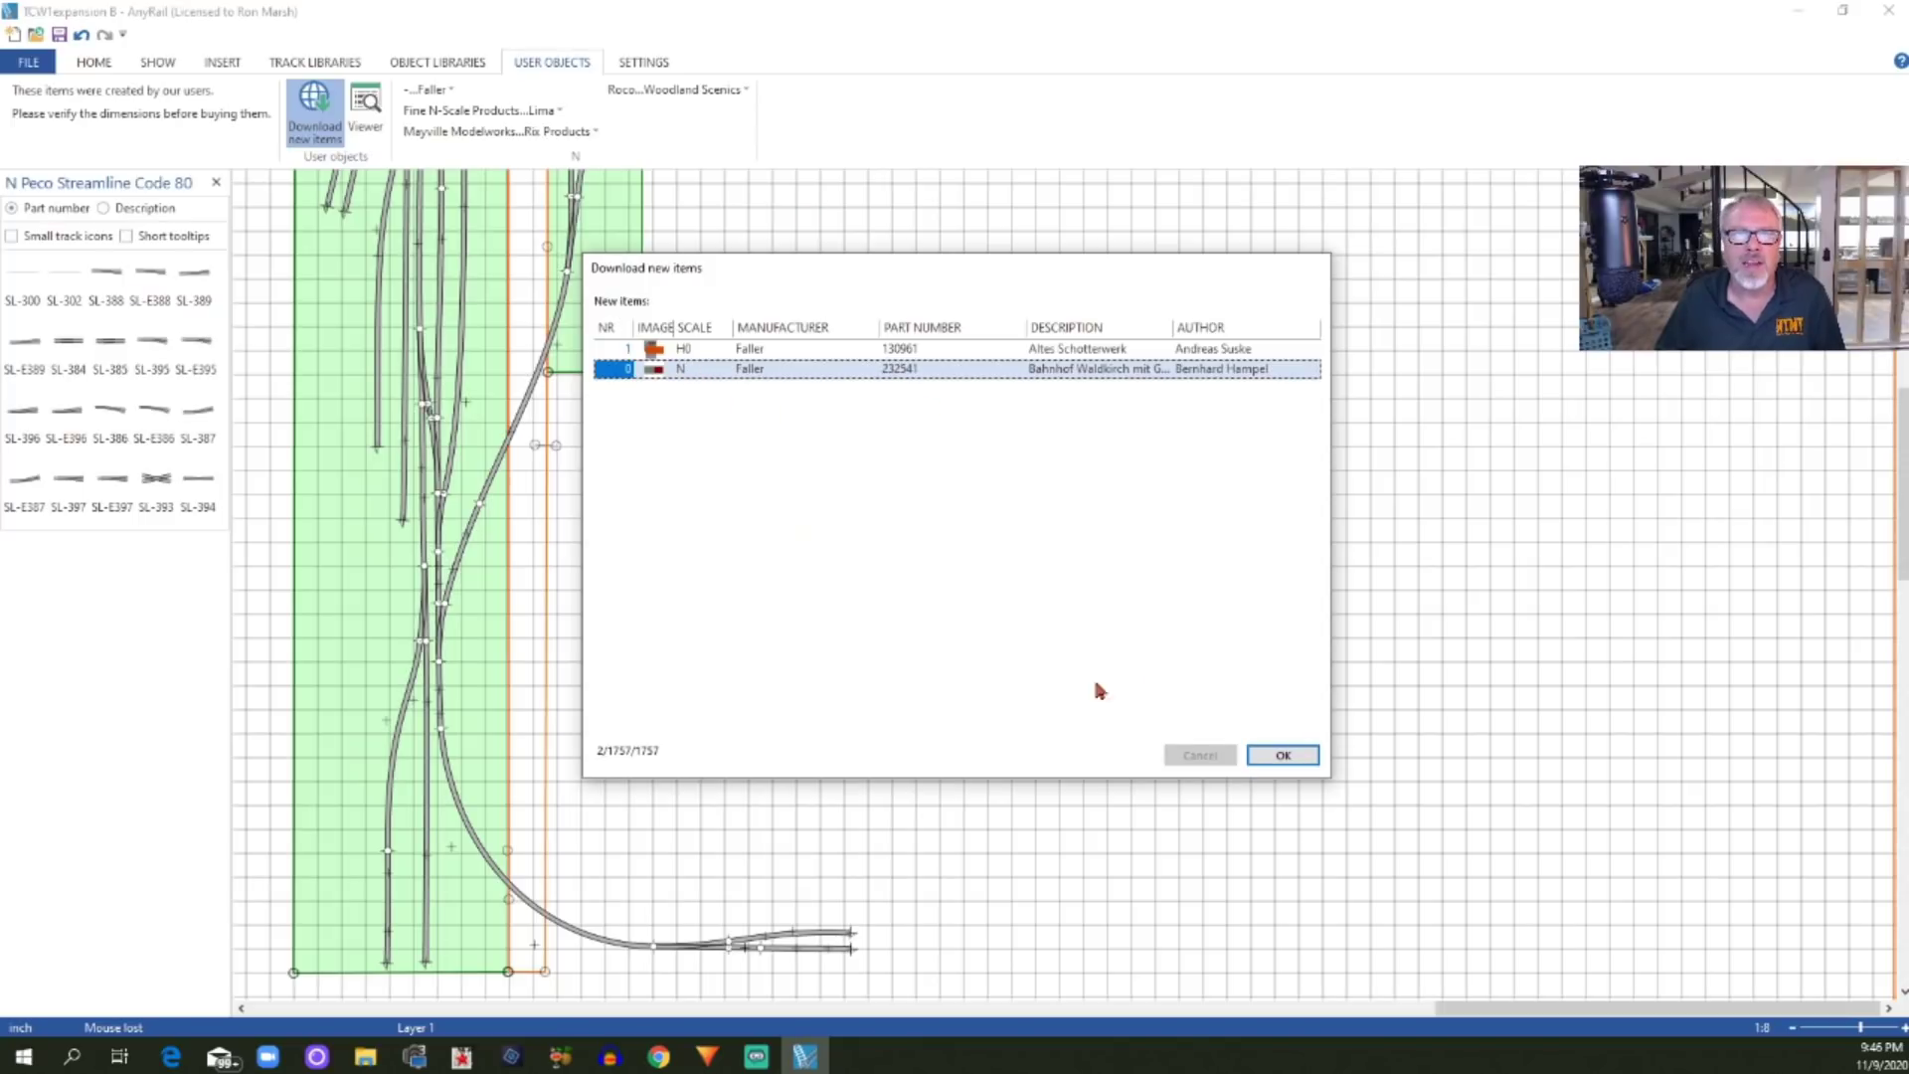
click(1284, 755)
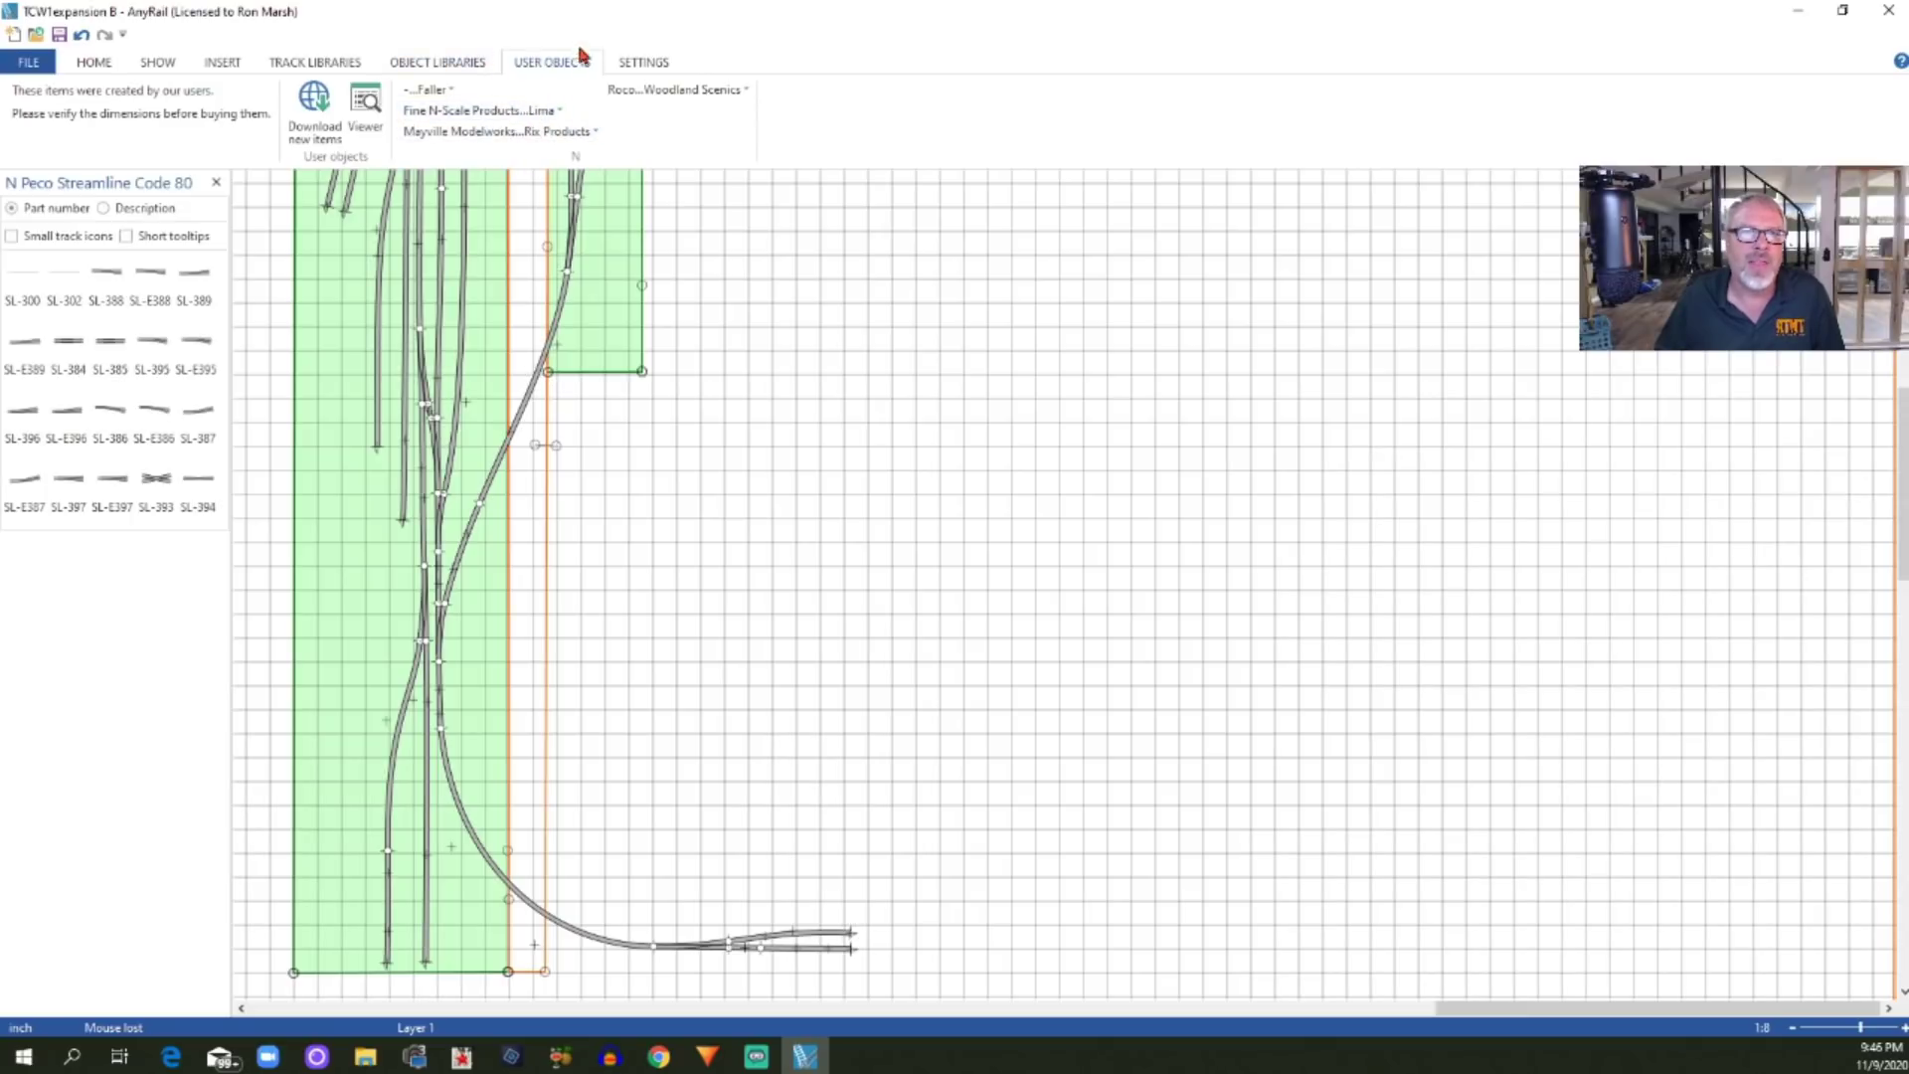
Place an SL-300 Peco Streamline Code 80 flex track horizontally in the empty area to the right of the sidings
click(296, 66)
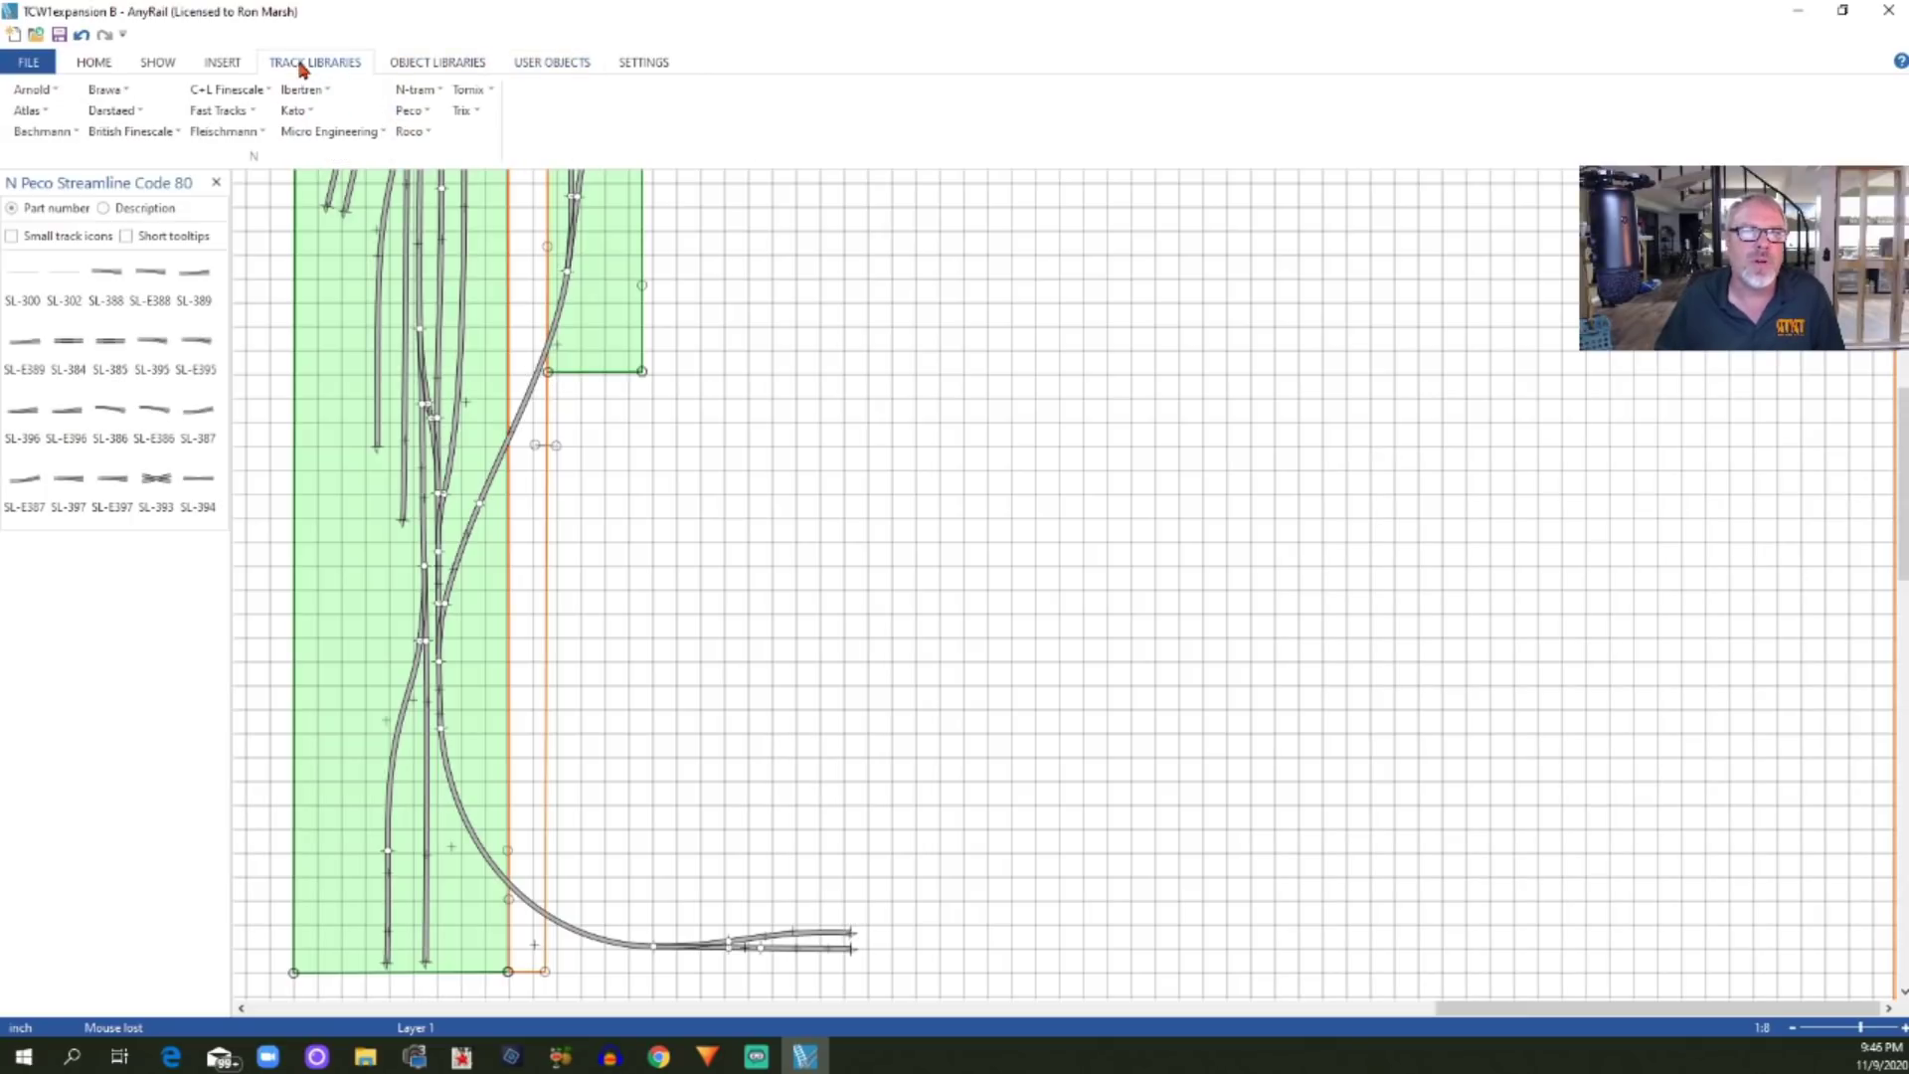
click(101, 64)
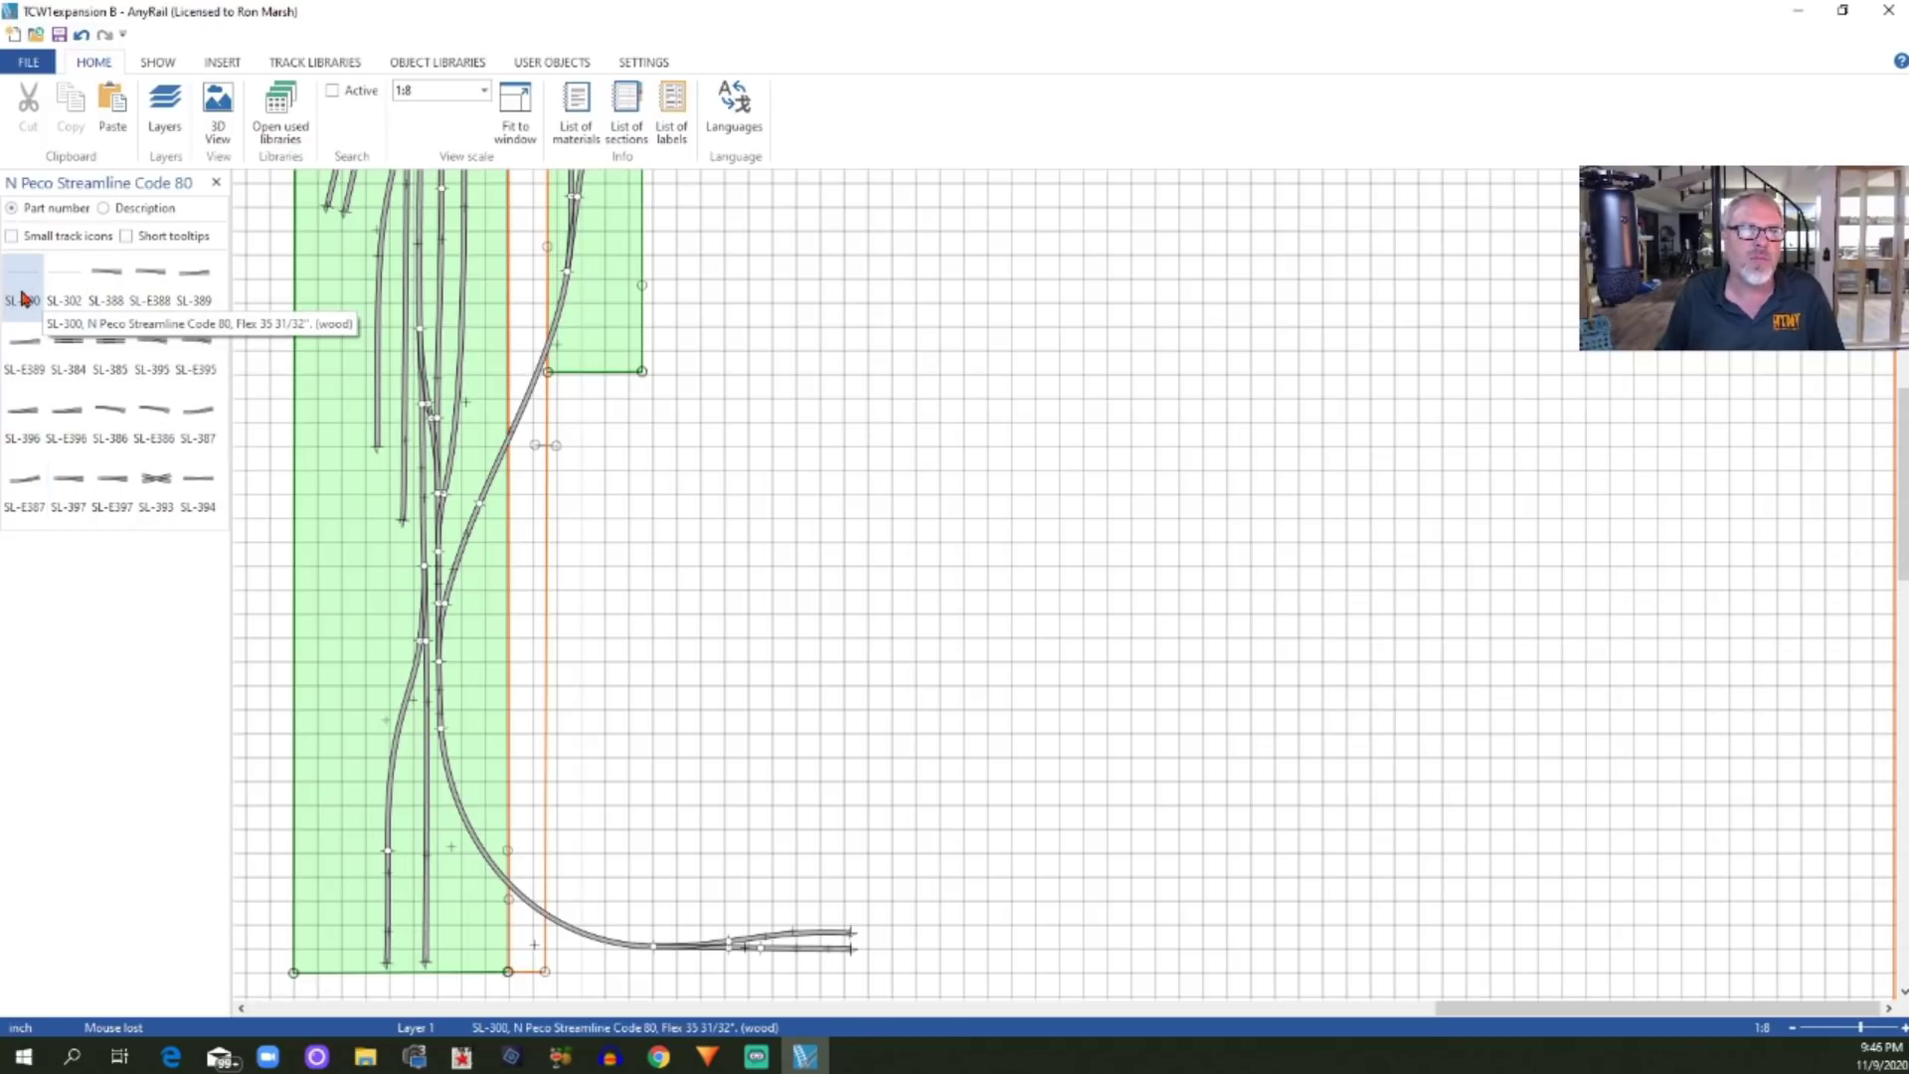
click(41, 286)
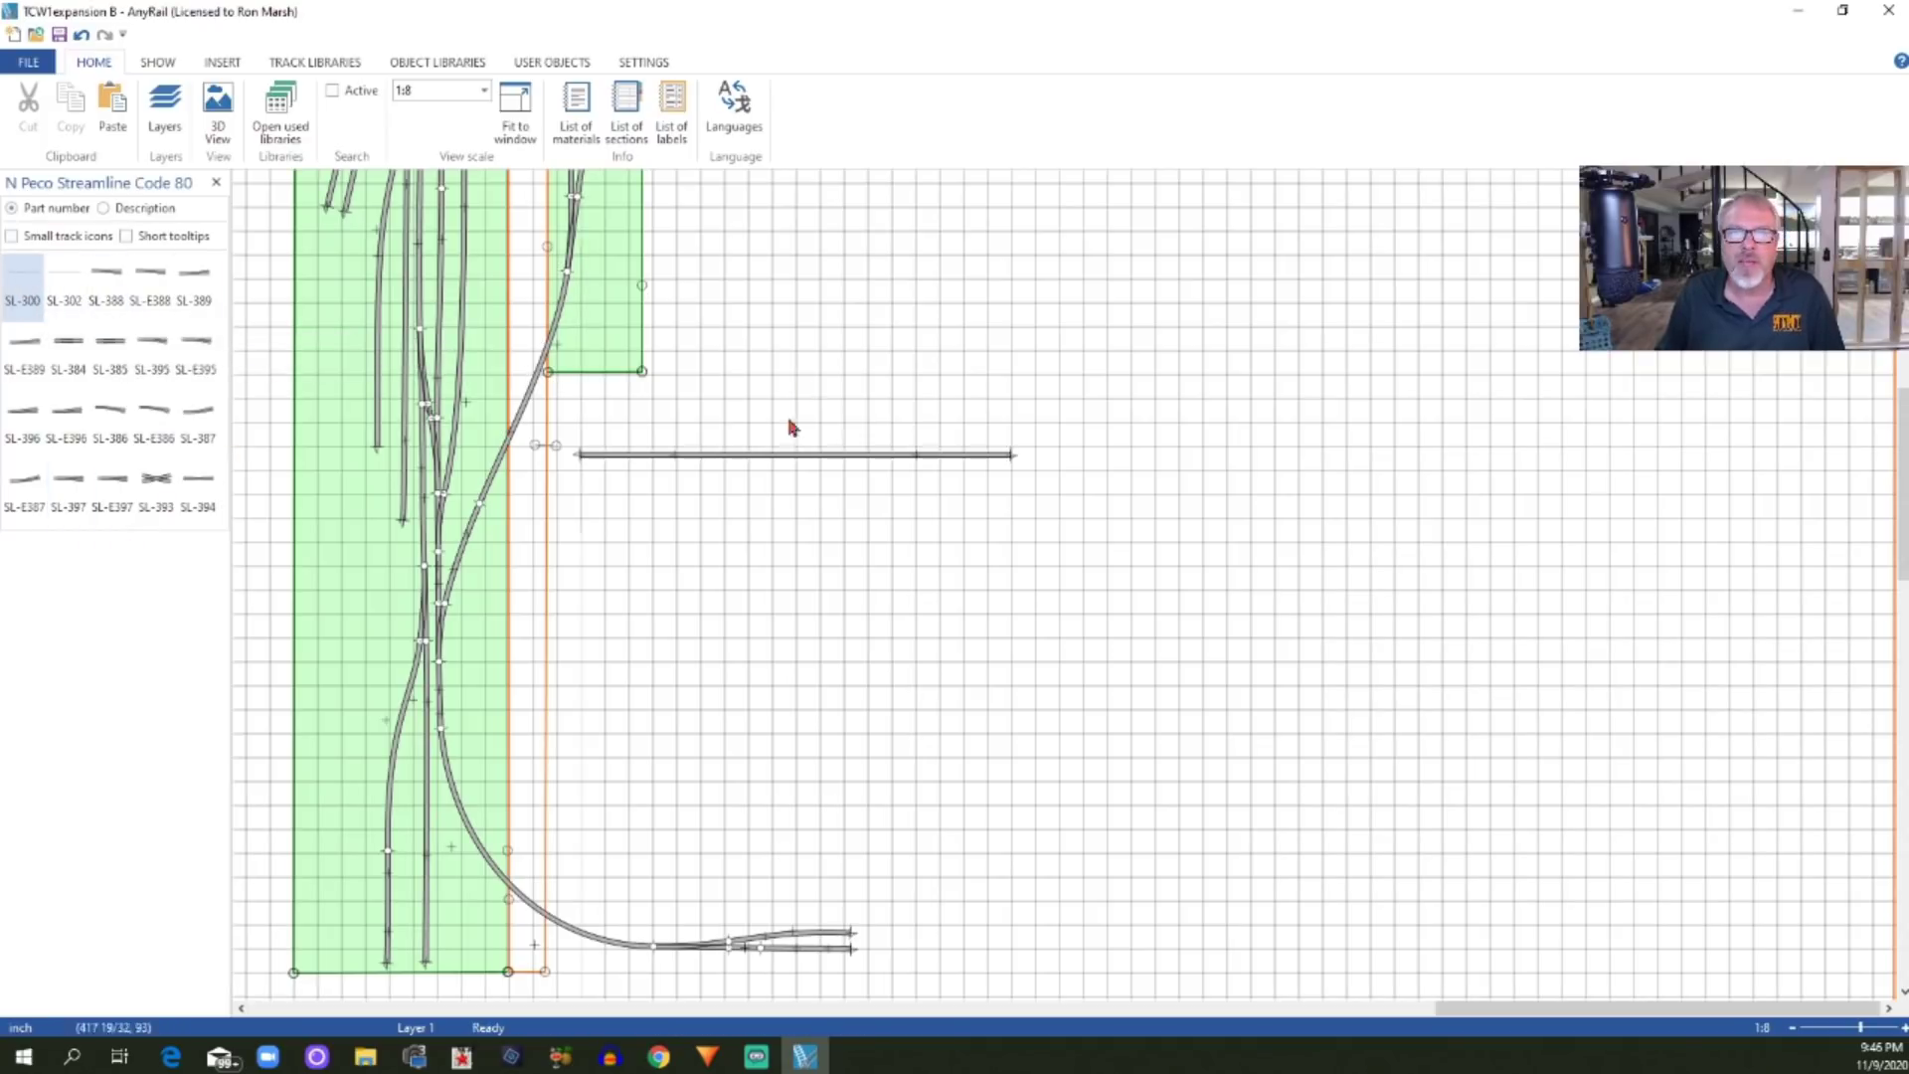
drag(763, 457, 1147, 779)
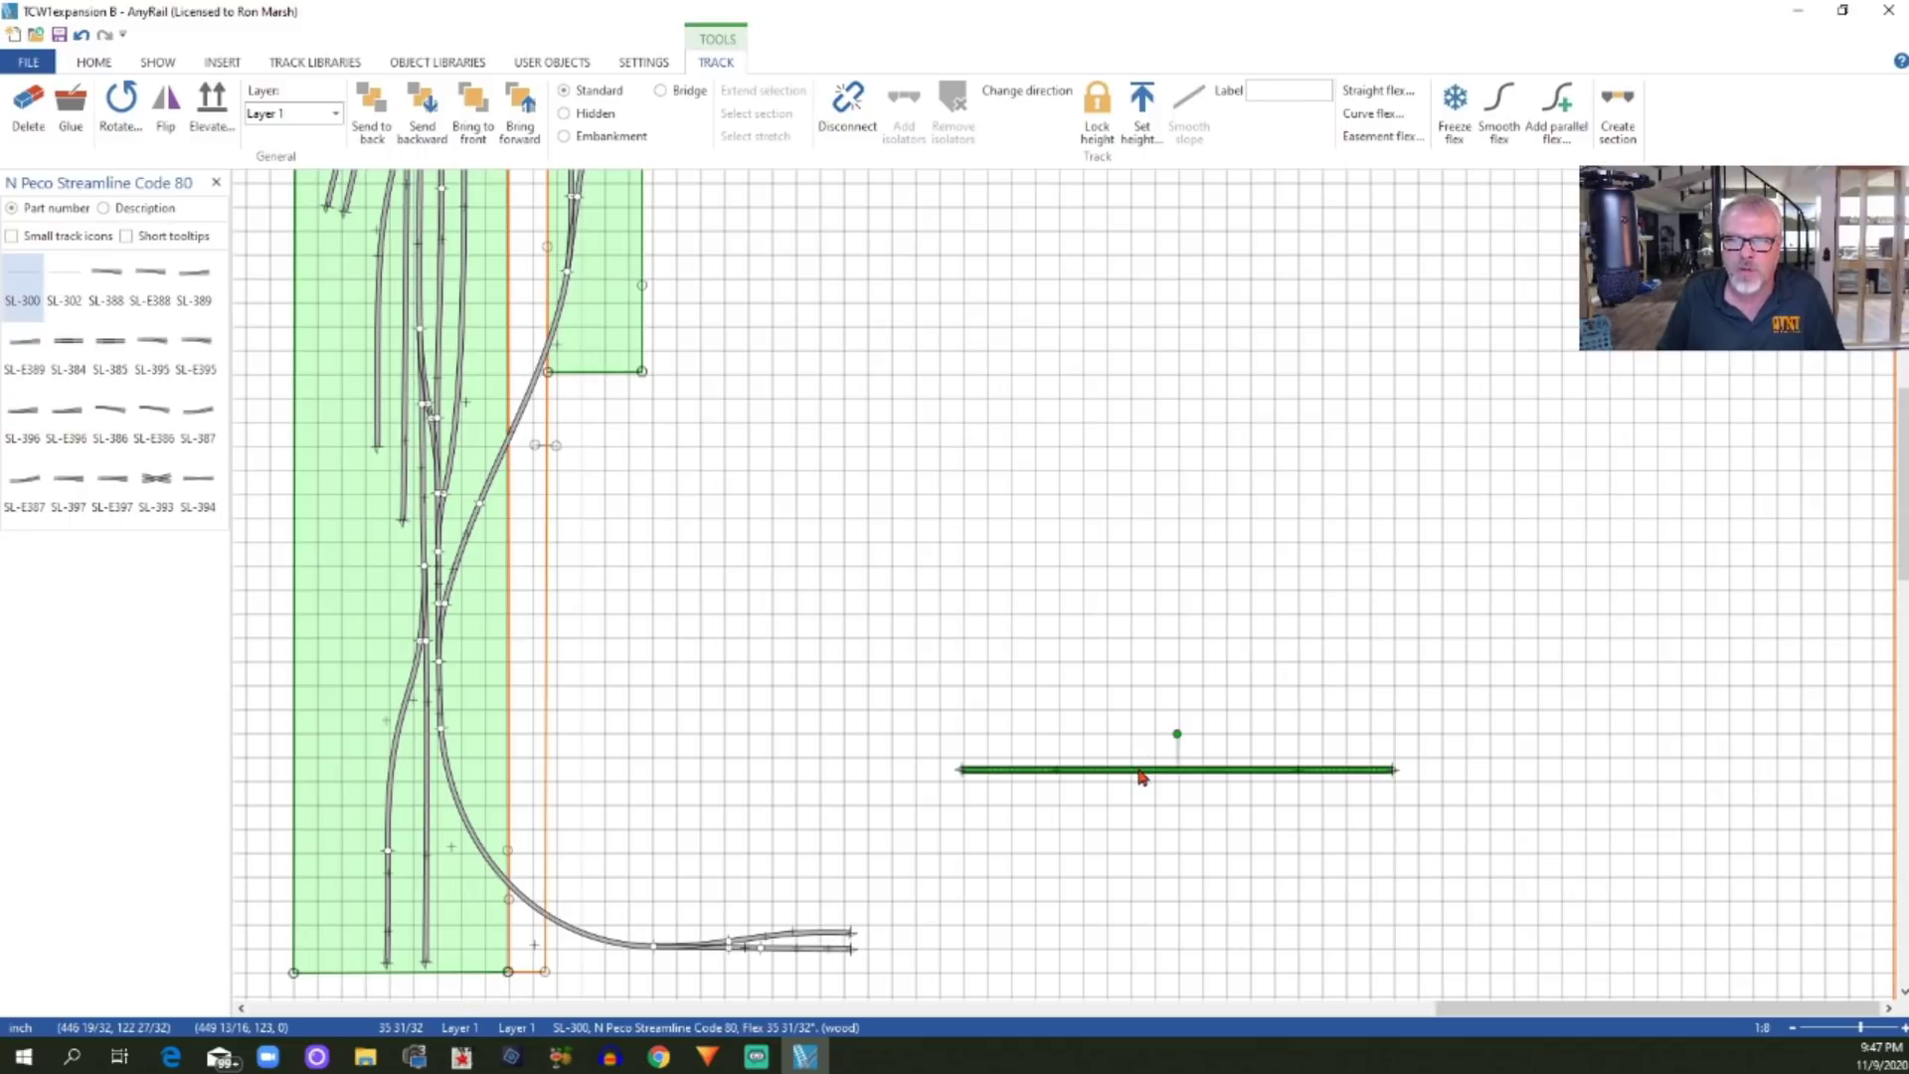
mouse_move(1130, 779)
mouse_down()
mouse_move(1075, 785)
mouse_move(1117, 792)
mouse_up()
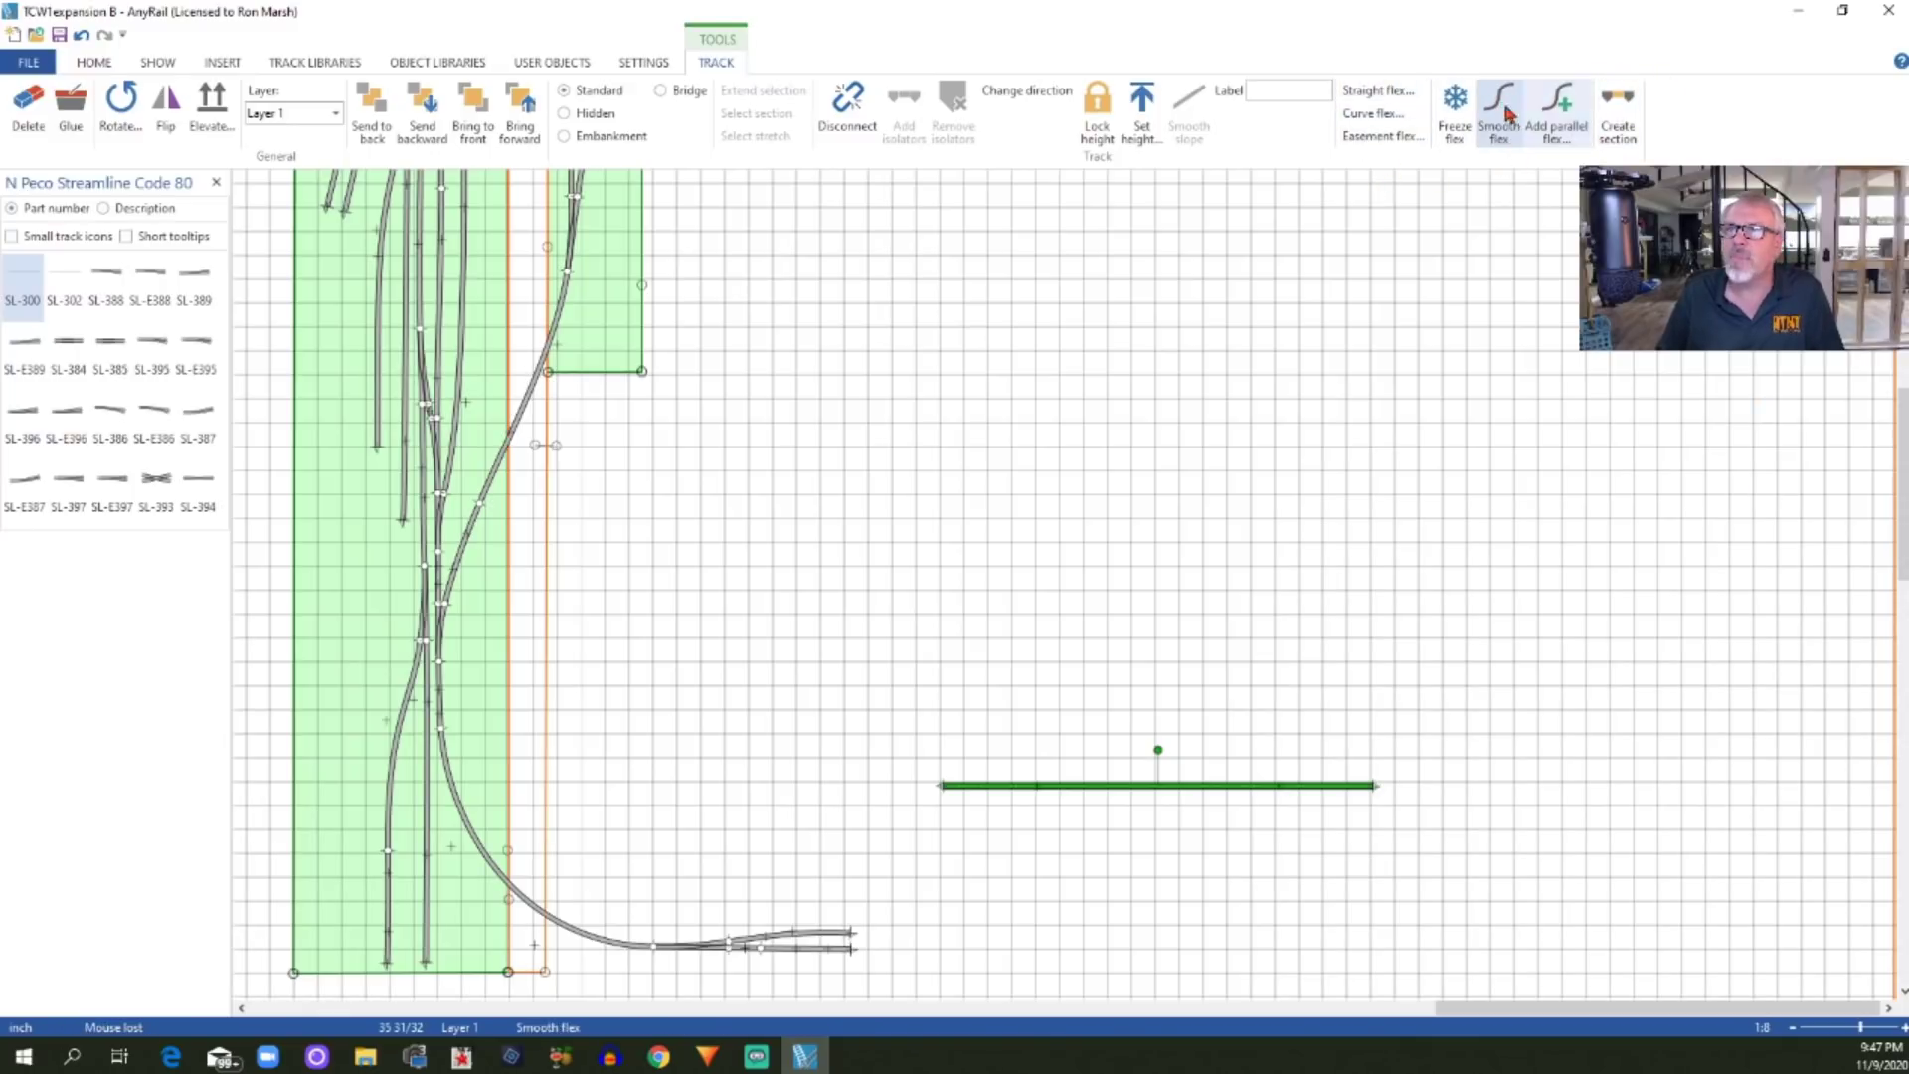
Curve the new flex track to a 90-degree angle with a 22.5-inch radius and move it up into view
click(1378, 119)
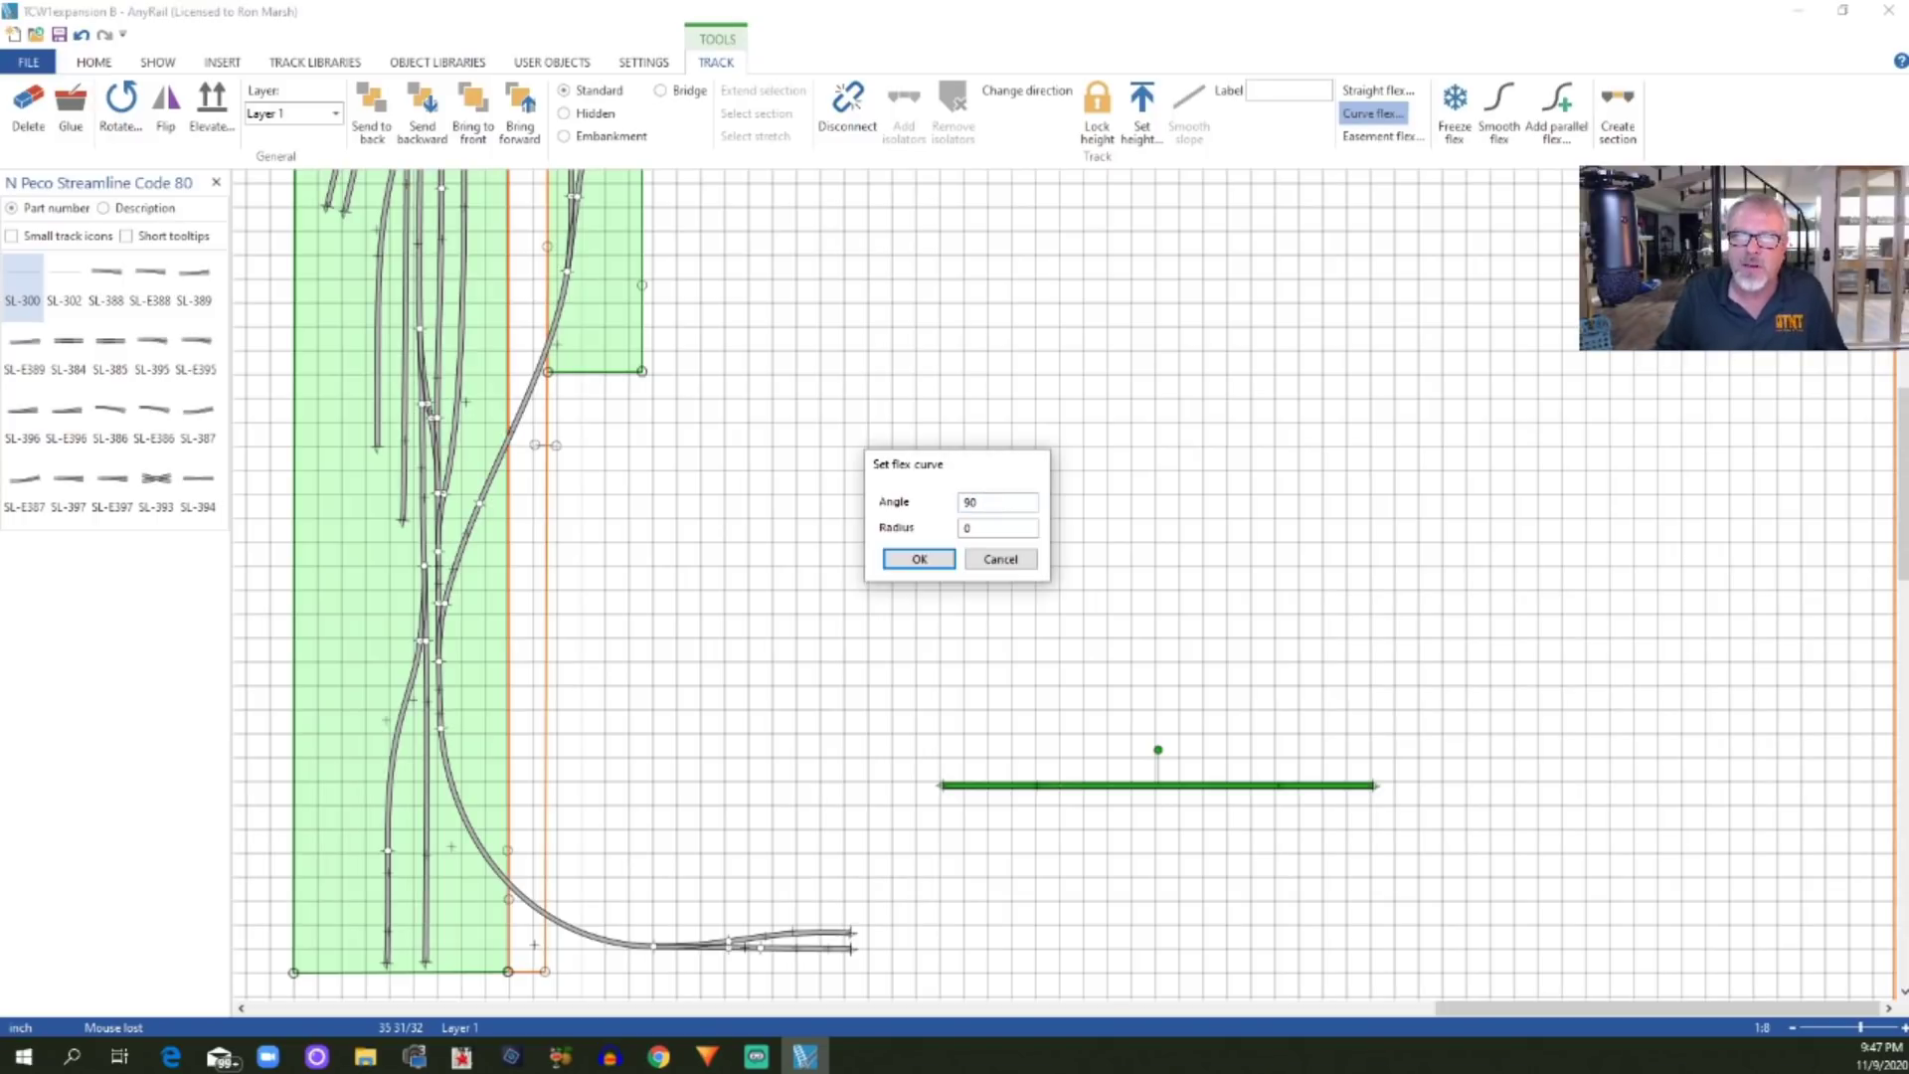
double_click(975, 528)
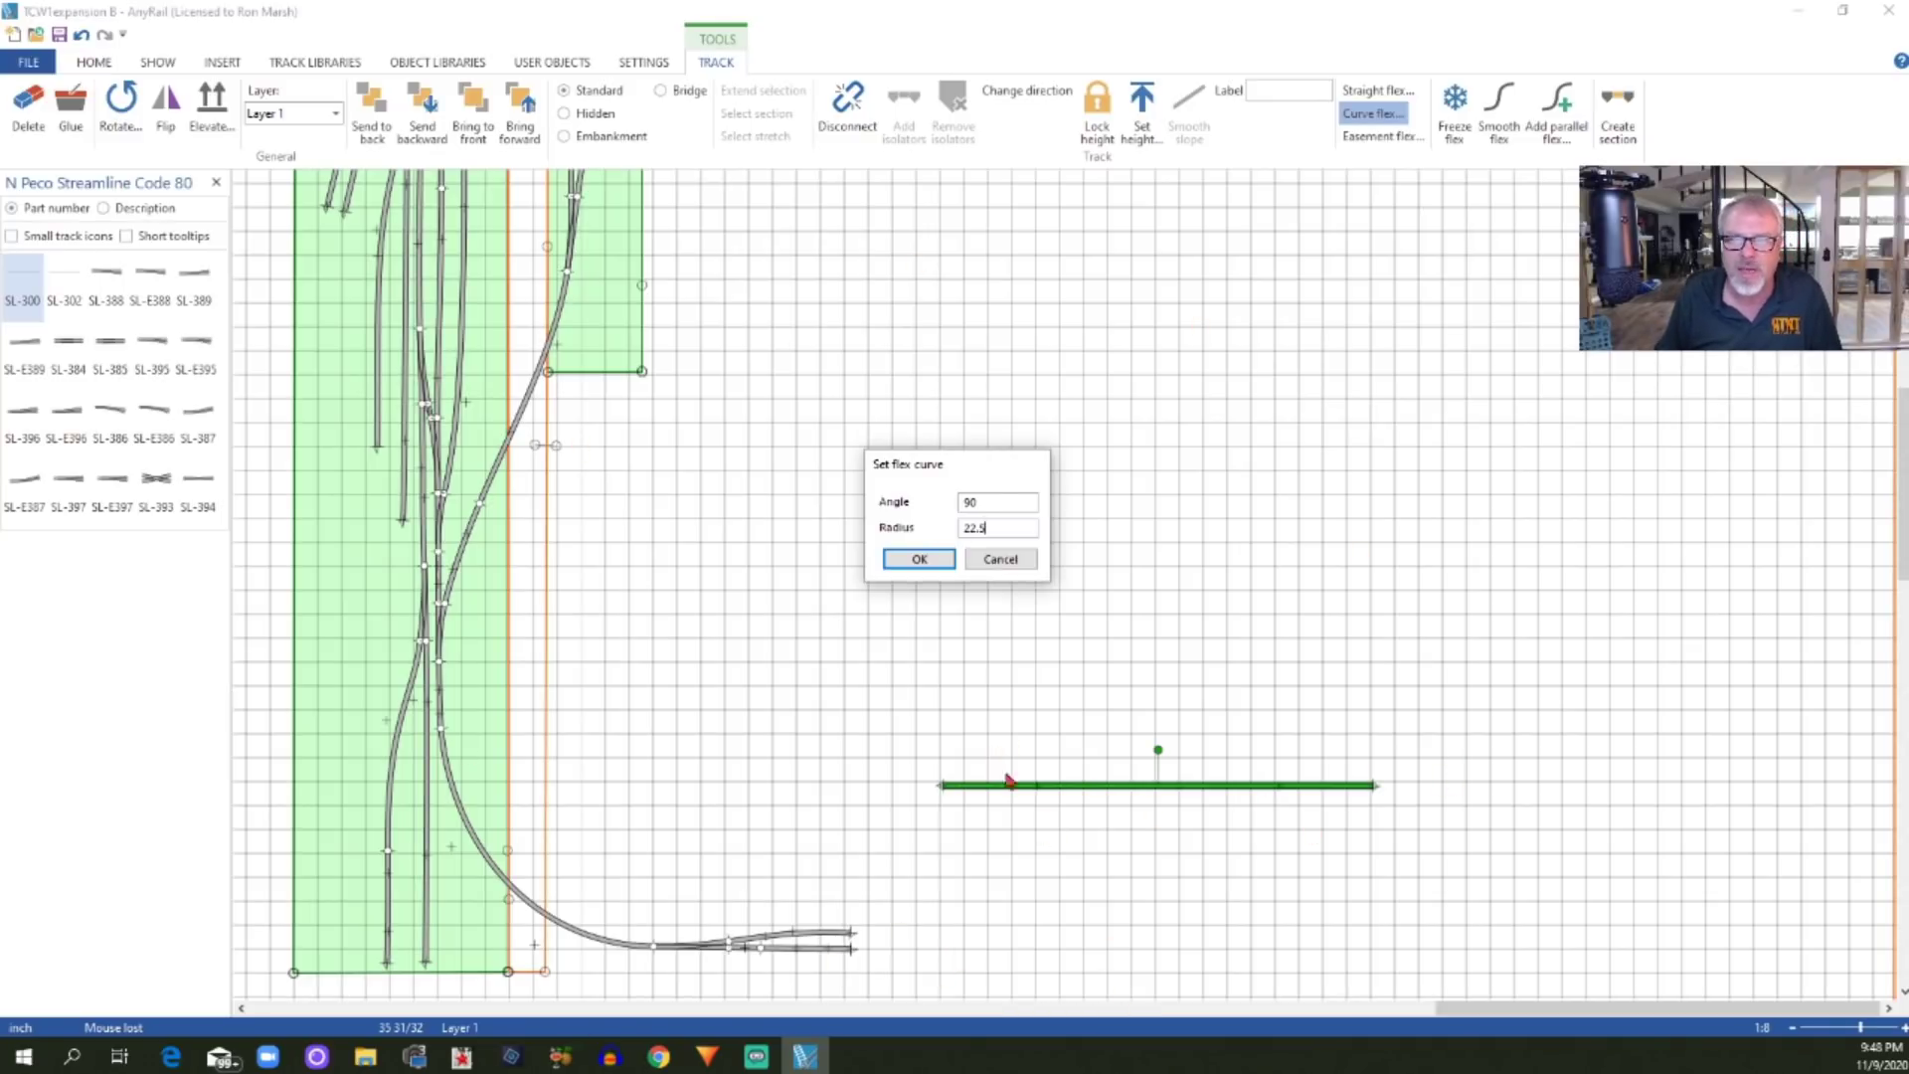
click(919, 559)
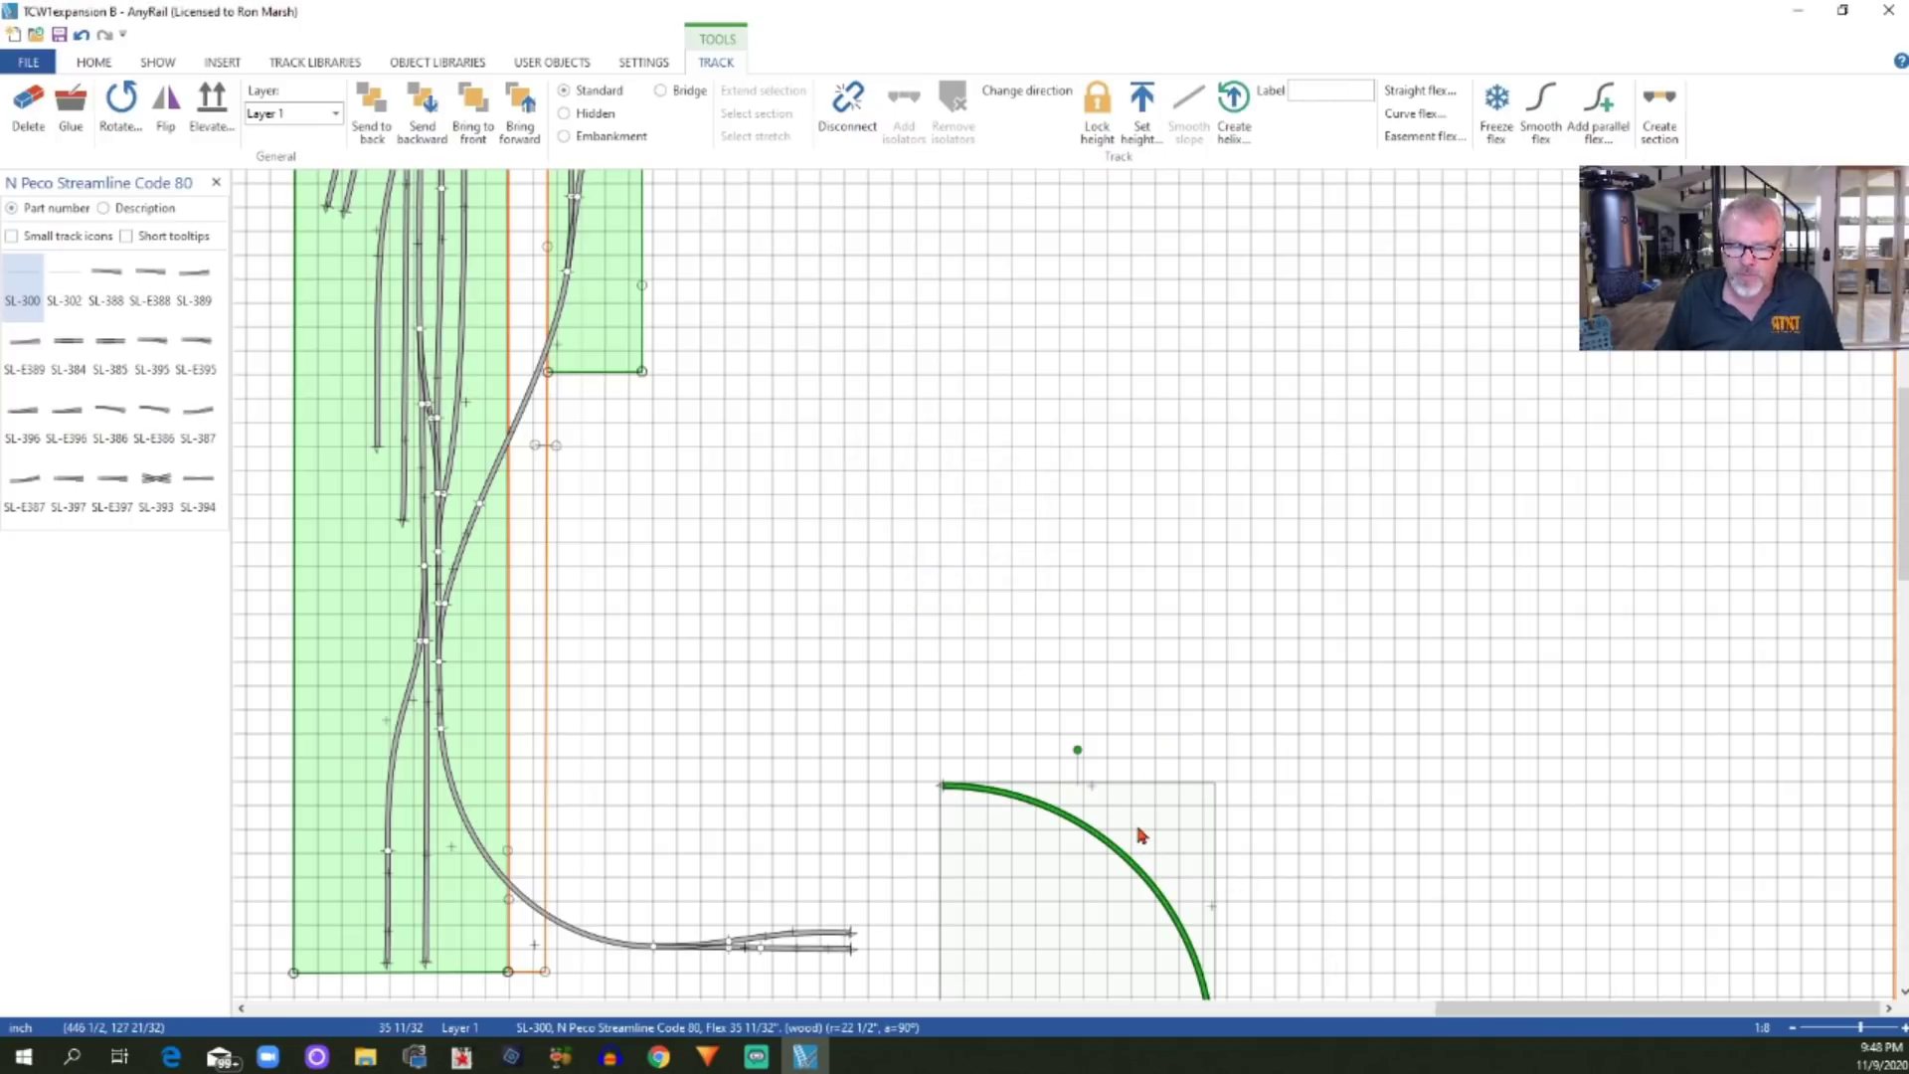
drag(1139, 826, 1161, 710)
drag(1121, 856, 1135, 593)
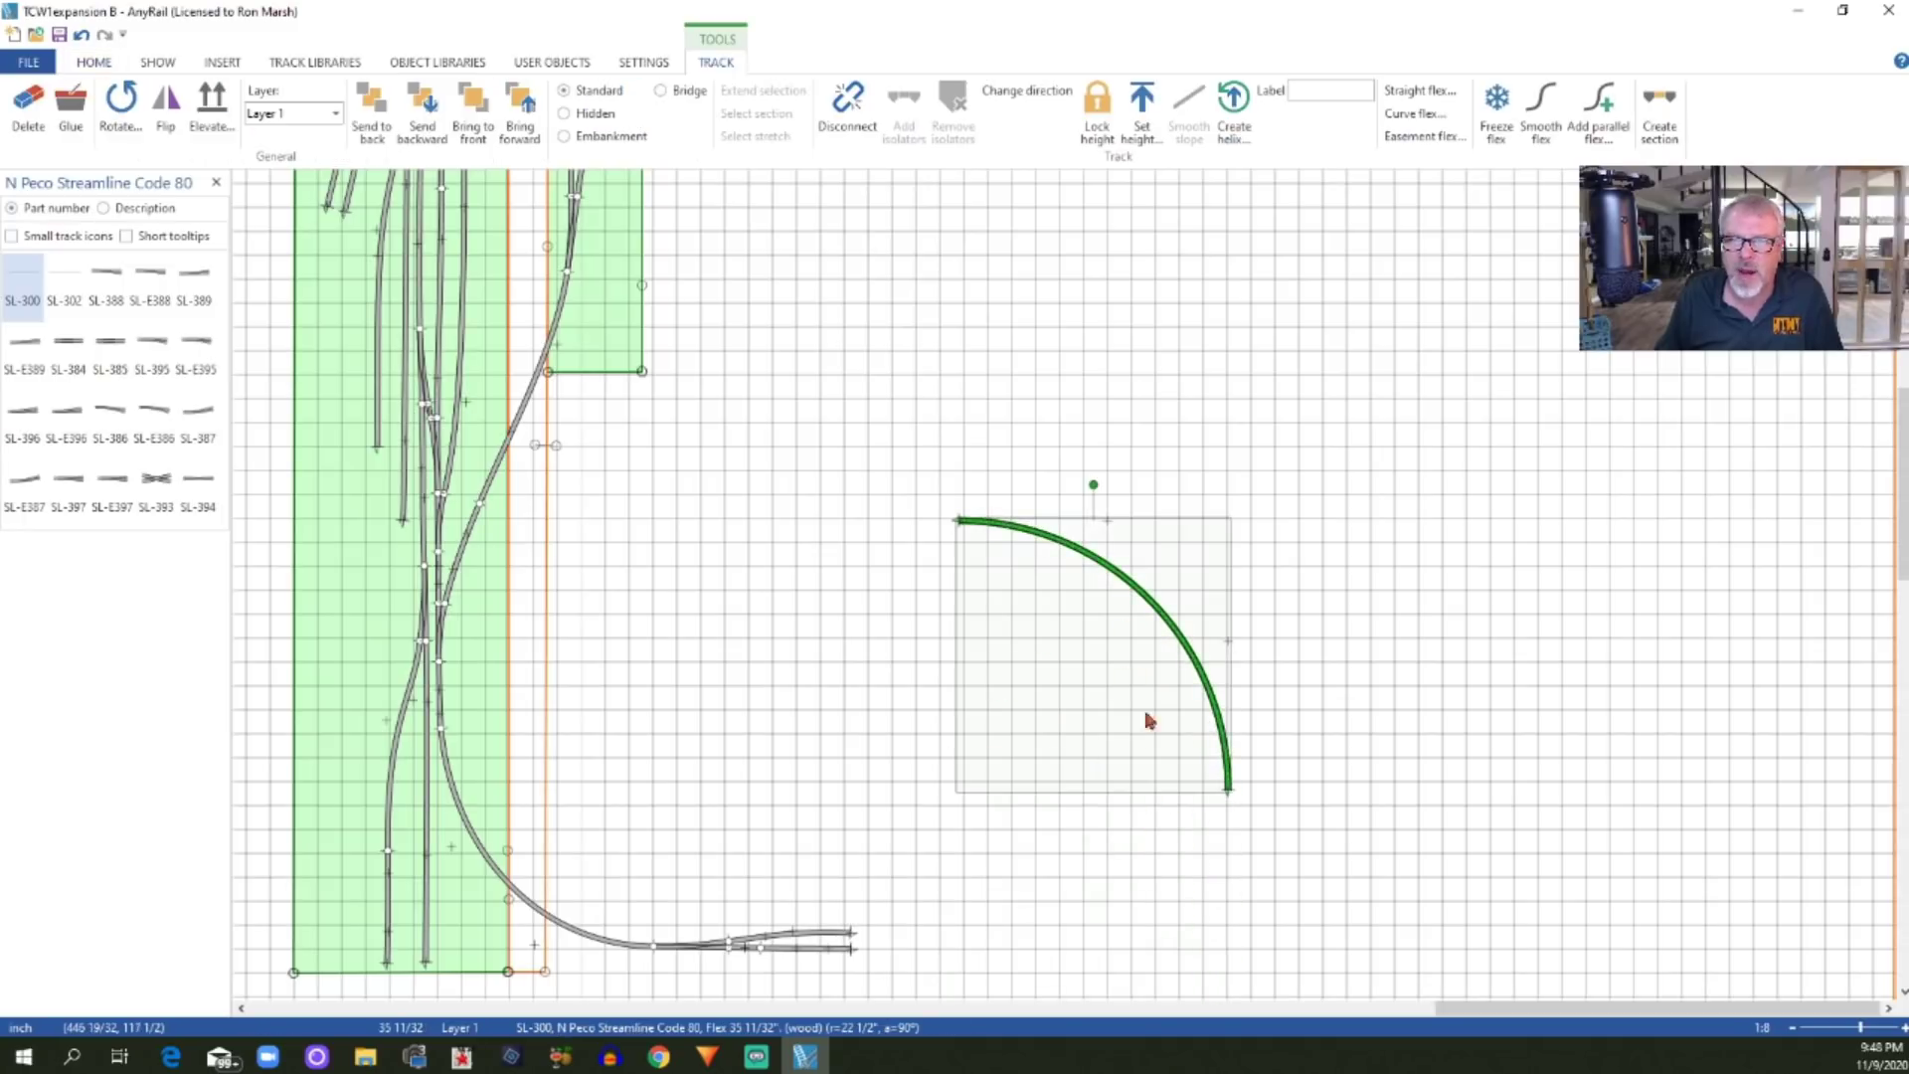
Rotate the curved flex track by -90 degrees (clockwise) and move it slightly down and to the right
click(122, 103)
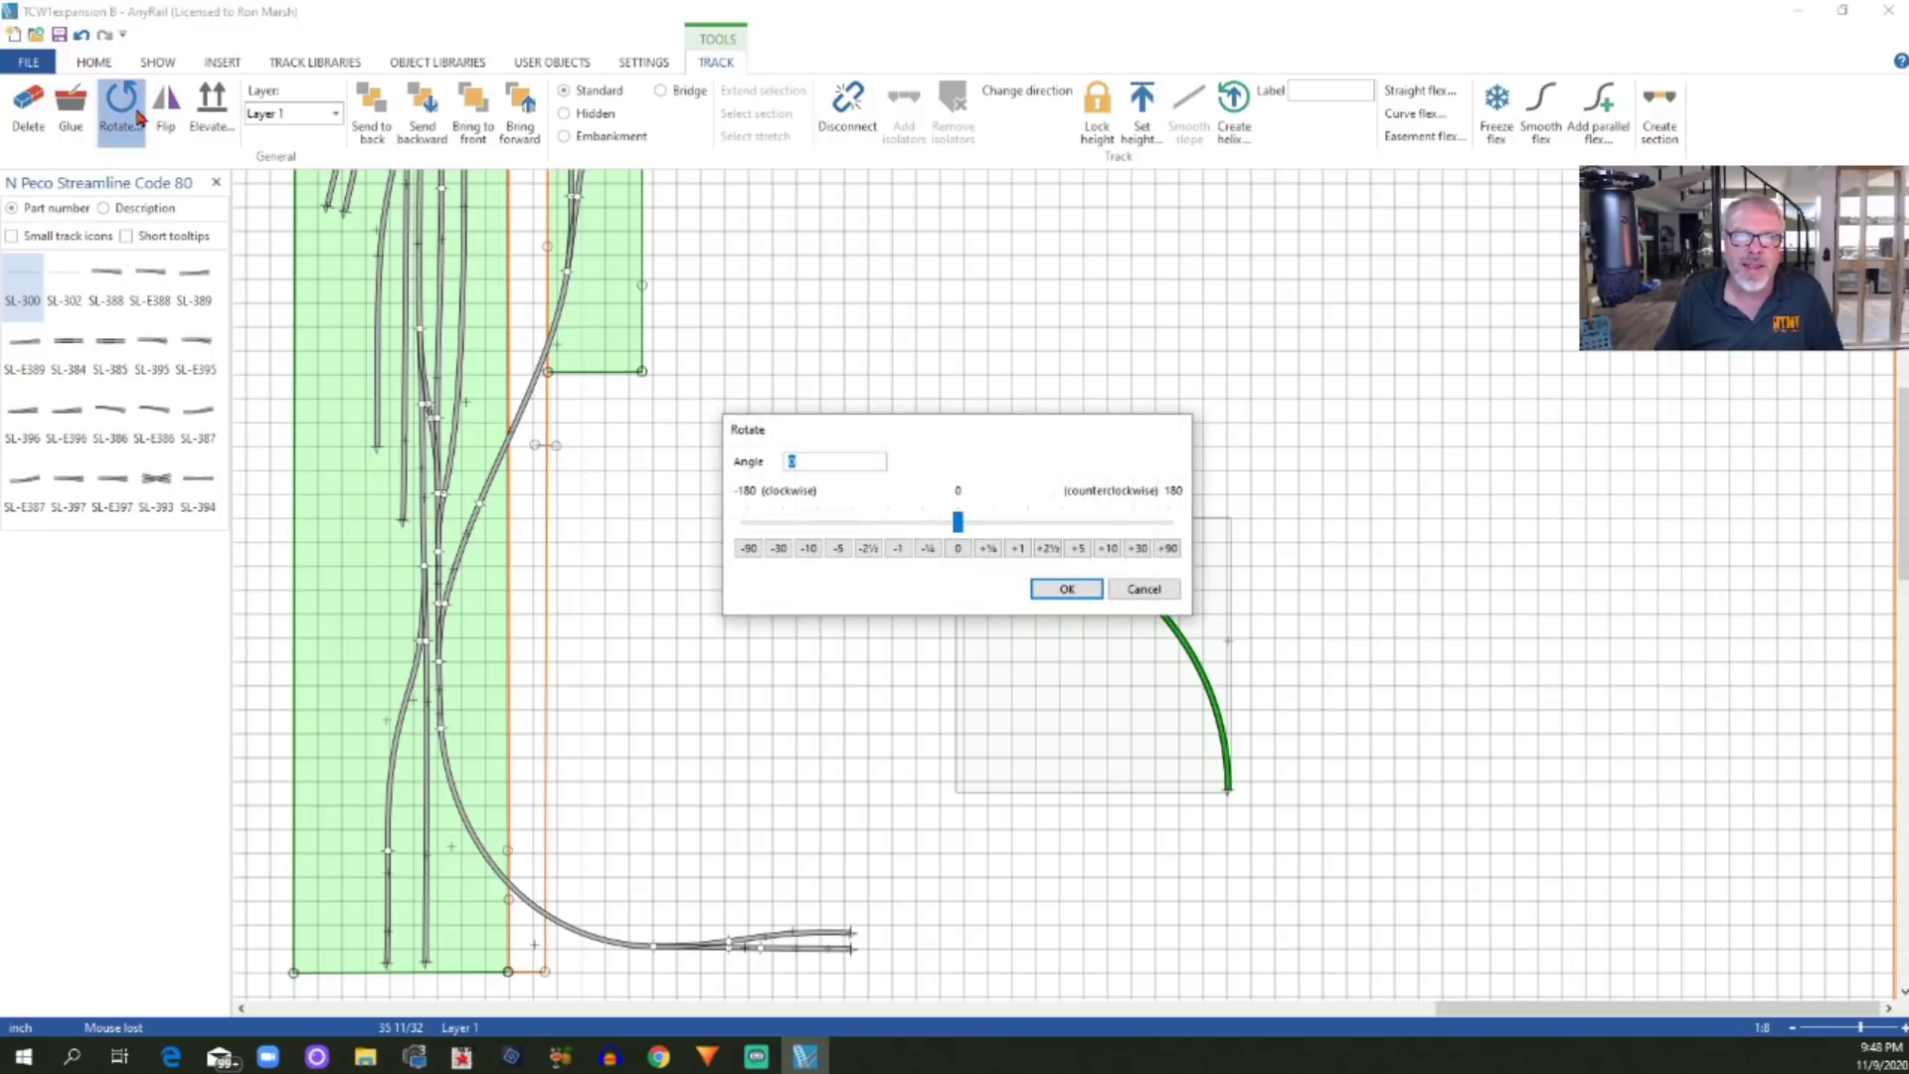
drag(953, 527, 857, 517)
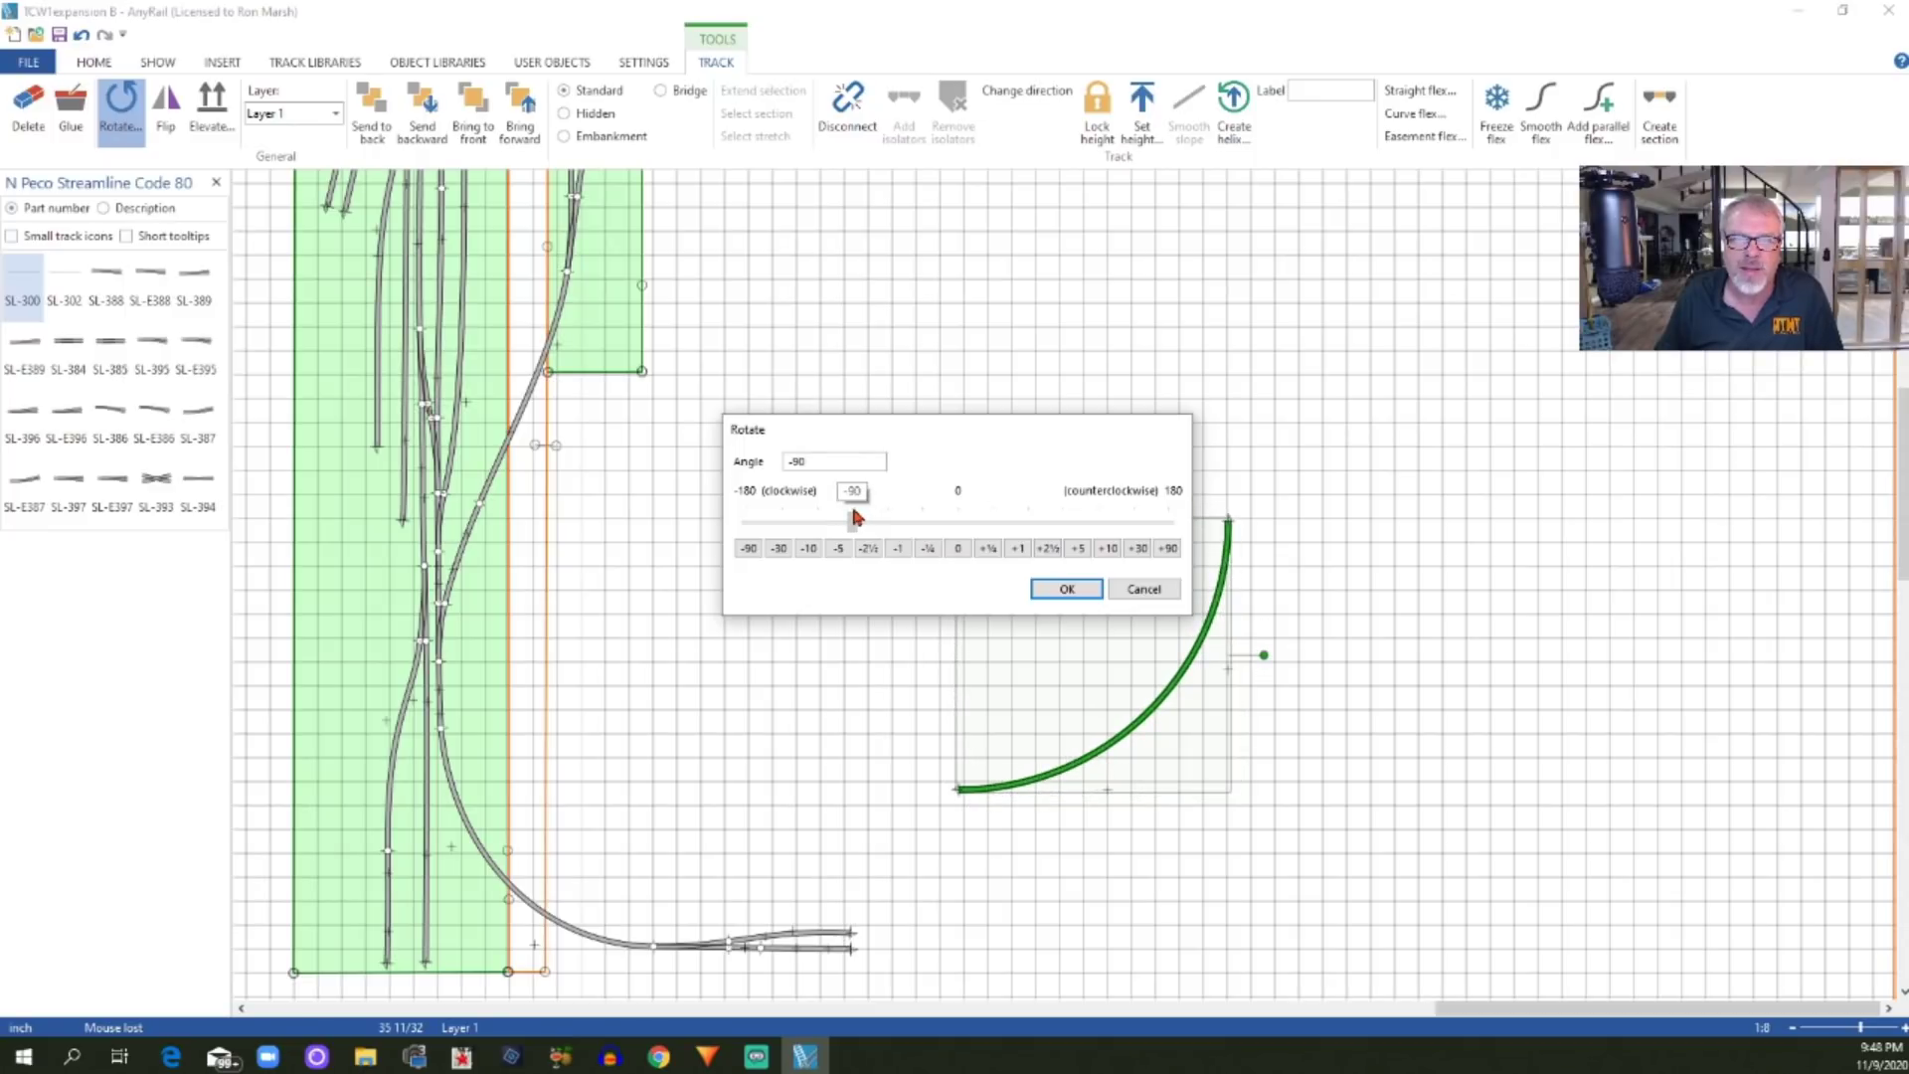
drag(857, 517, 851, 522)
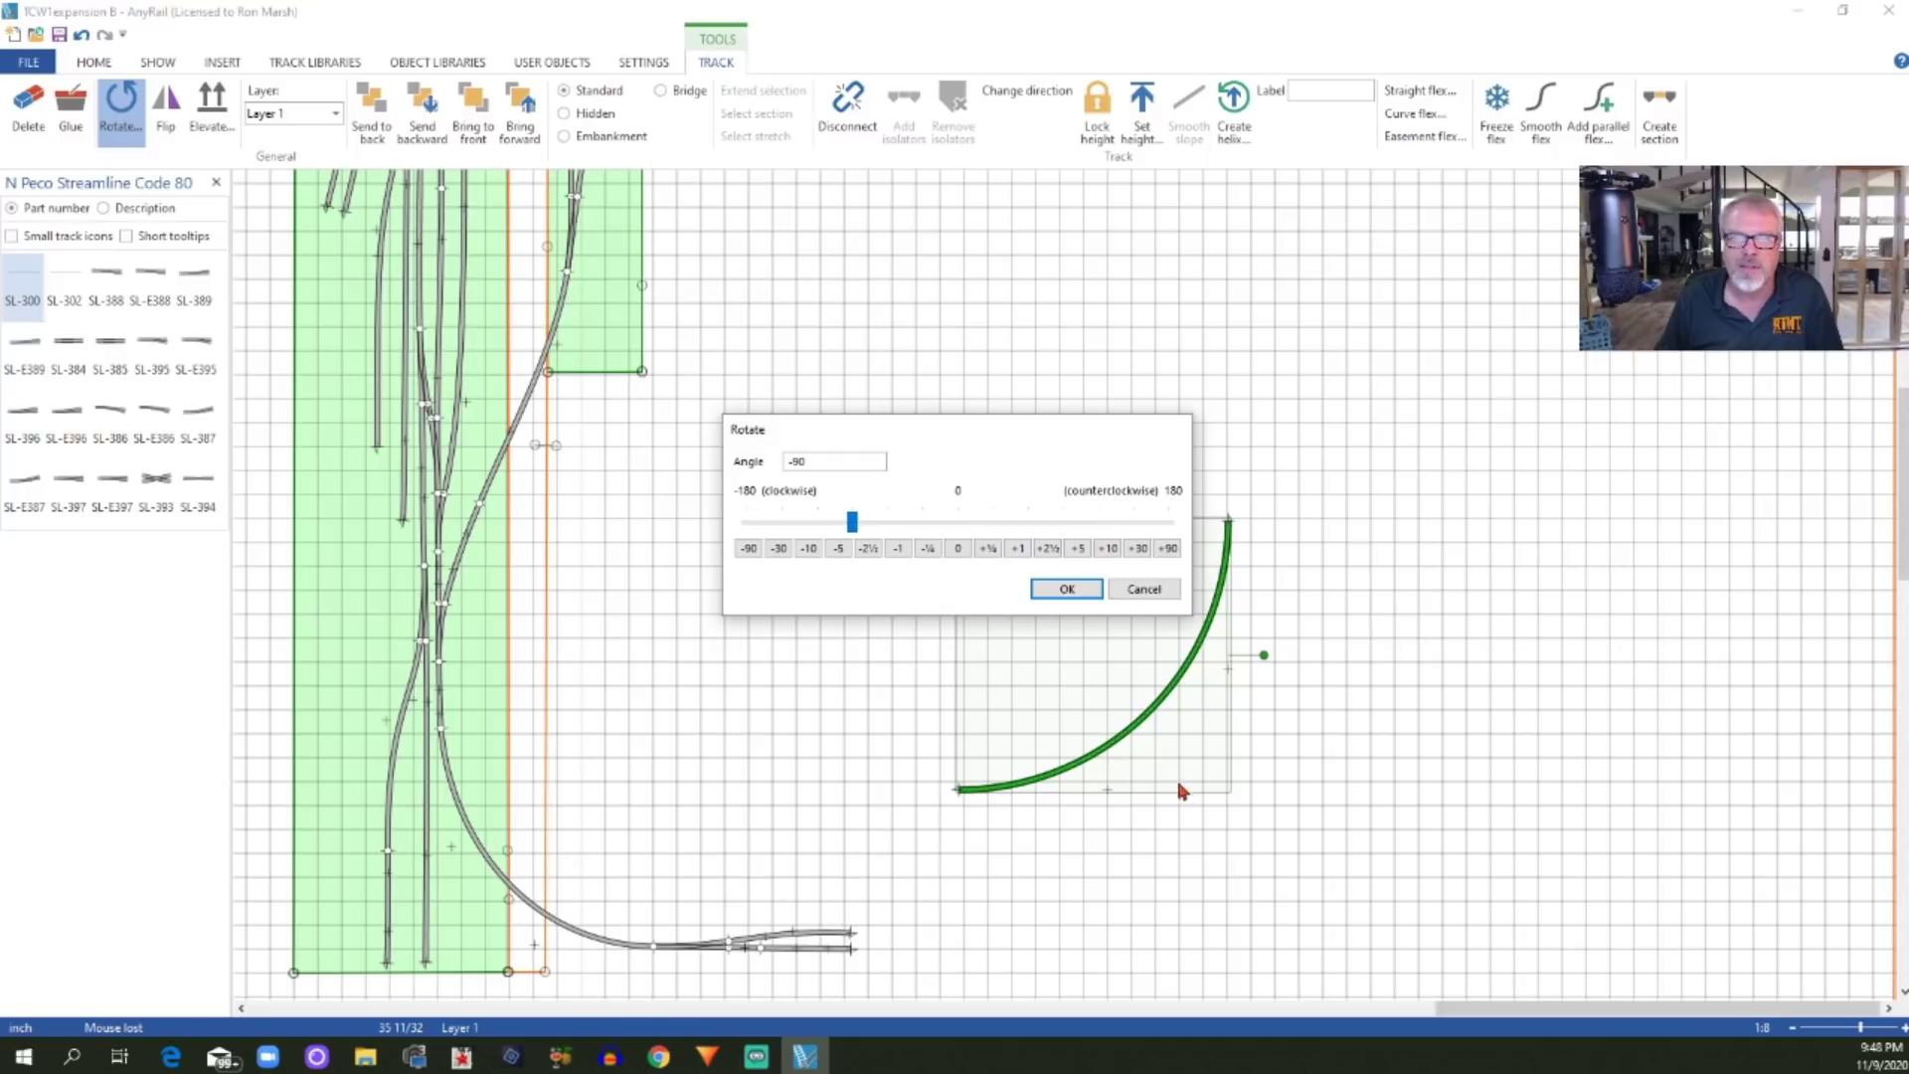
click(1067, 590)
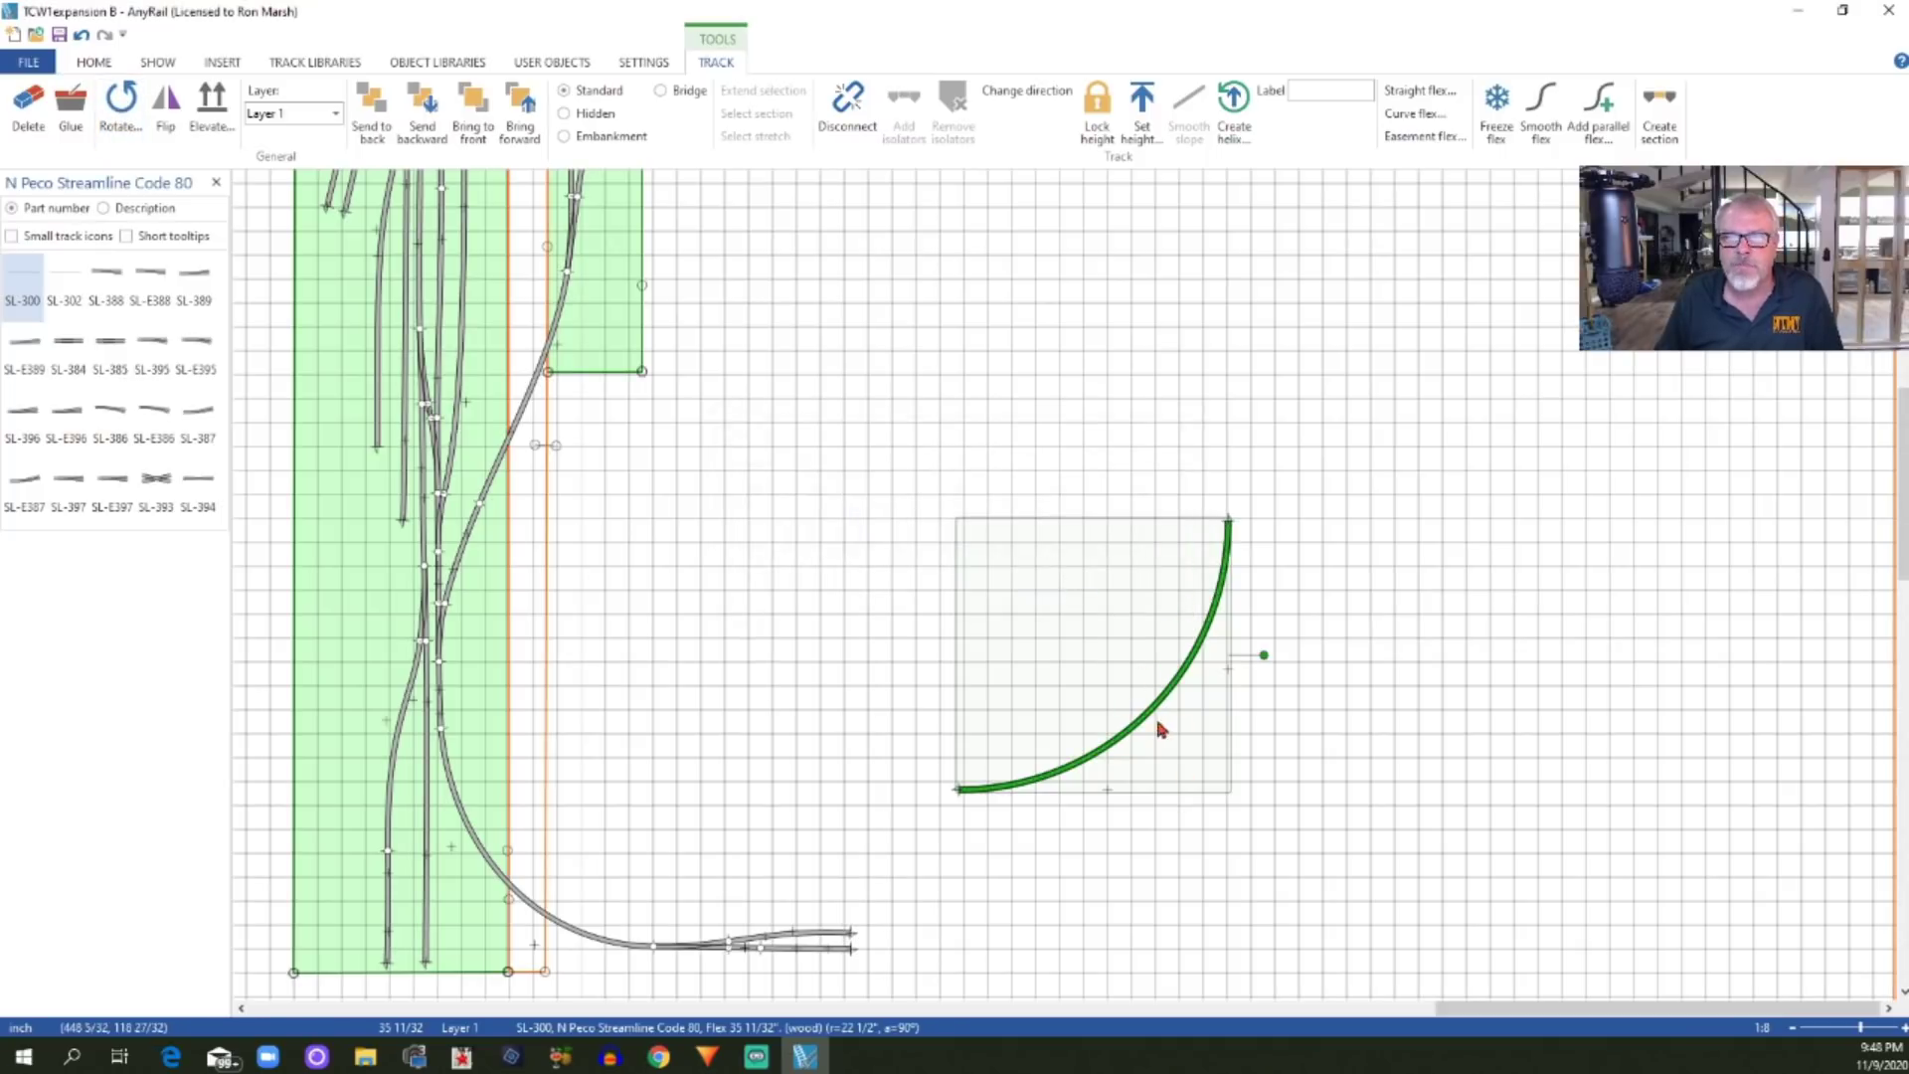
drag(1145, 727, 1190, 834)
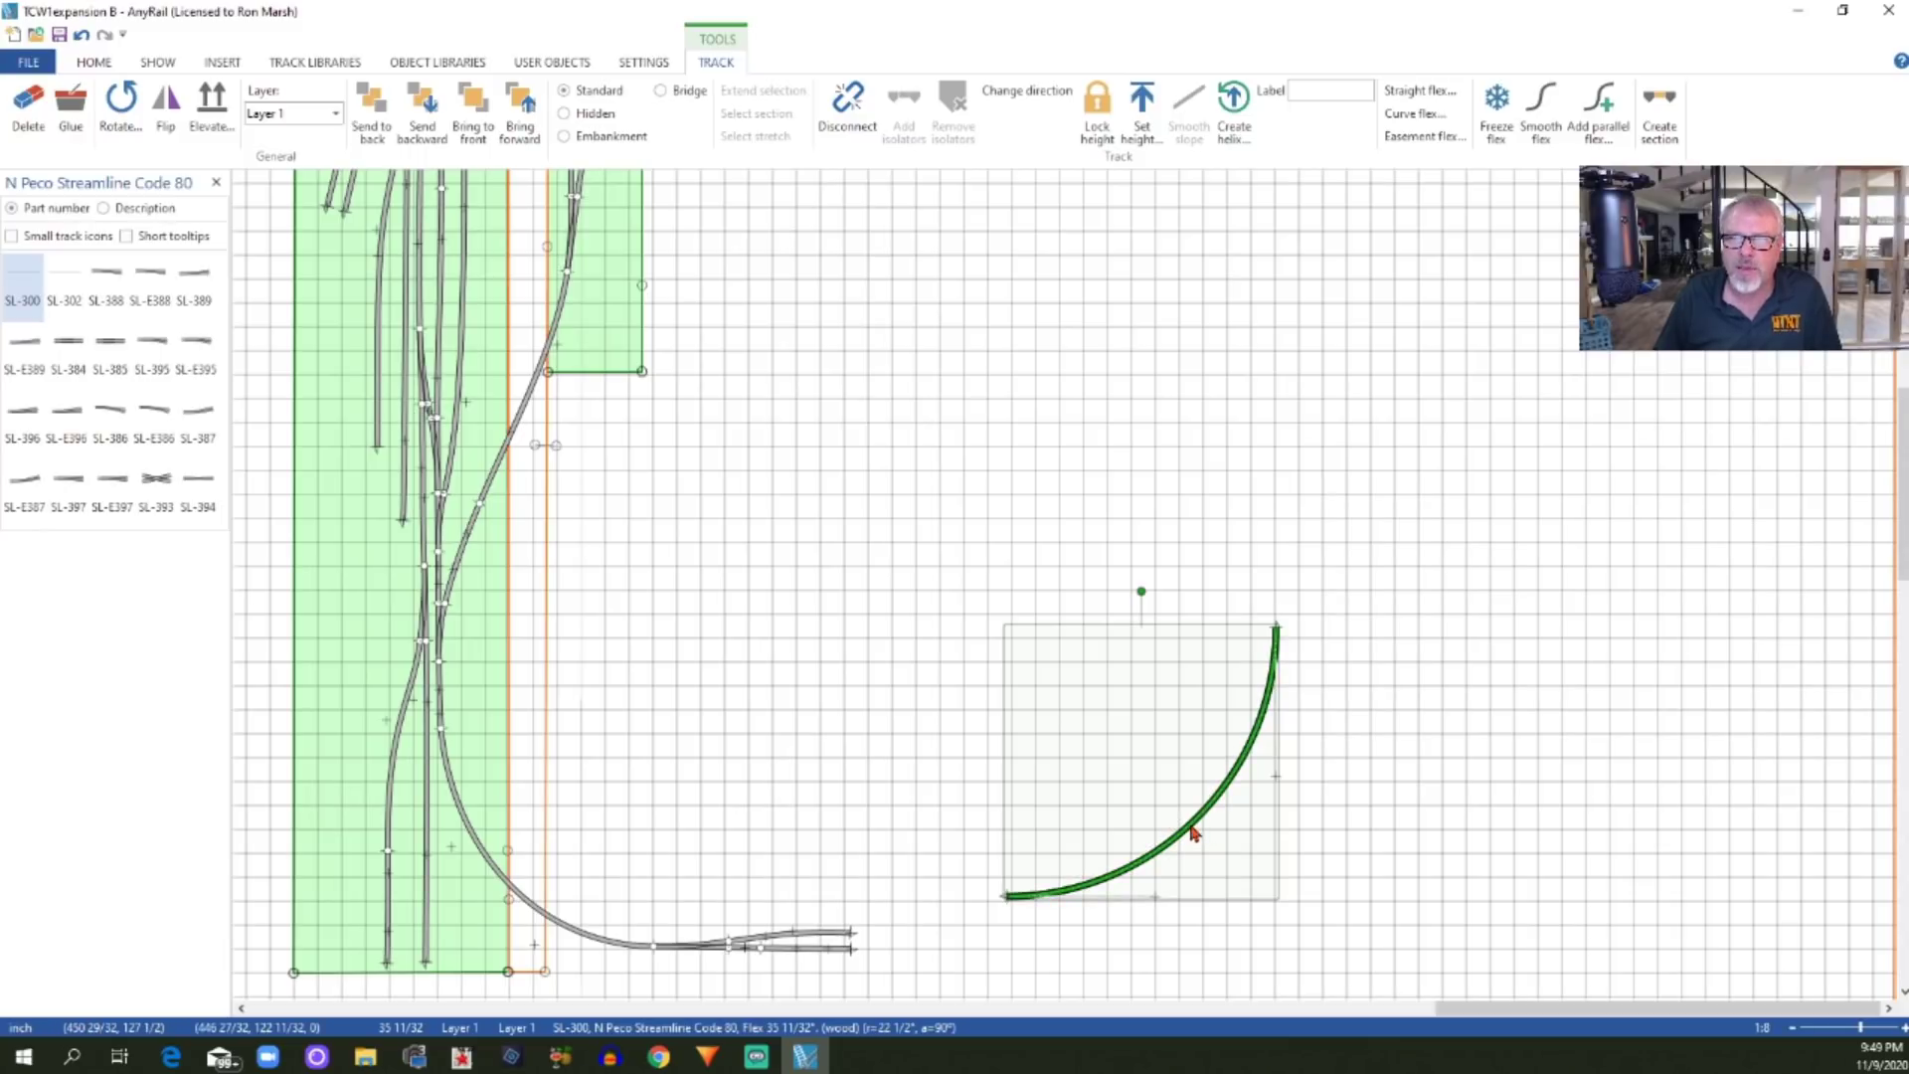
Create a counterclockwise helix from the curved flex track with endpoint height 24 and 8.5 loops
right_click(1193, 833)
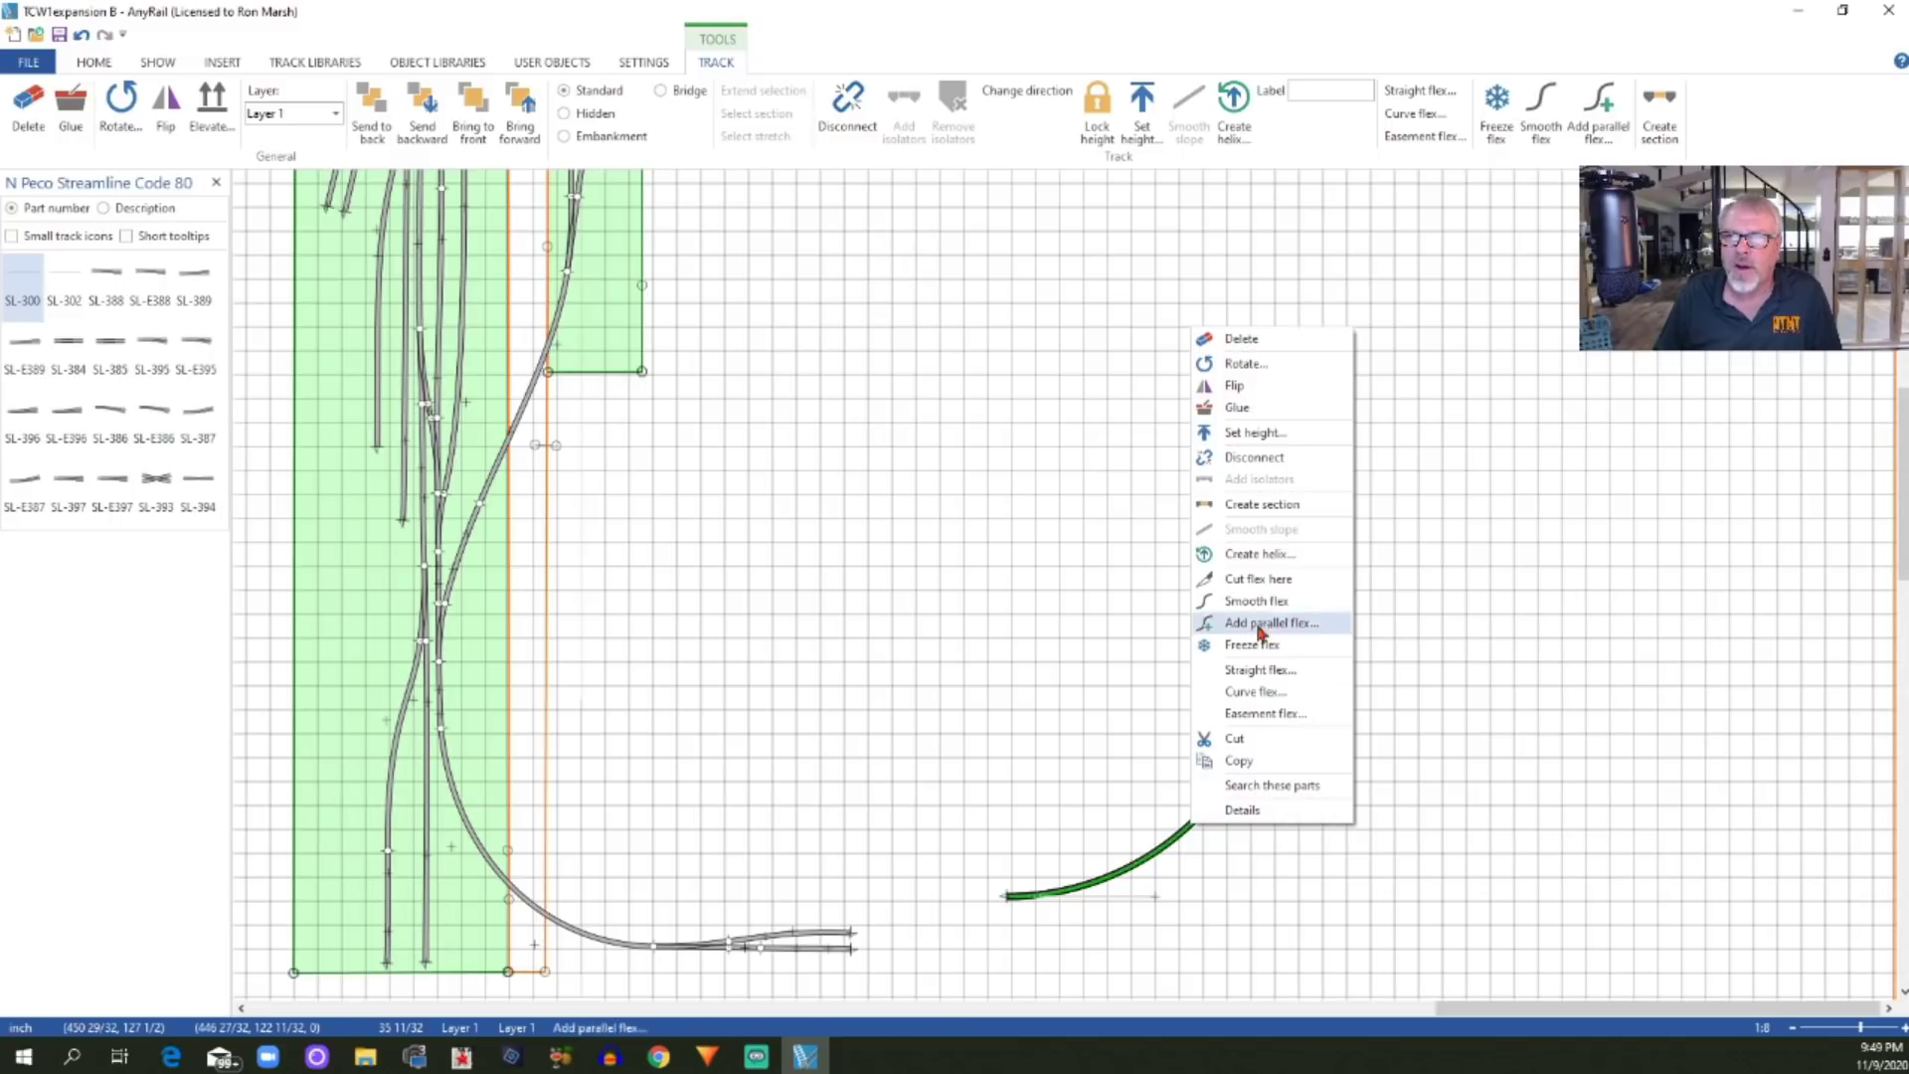
click(1258, 561)
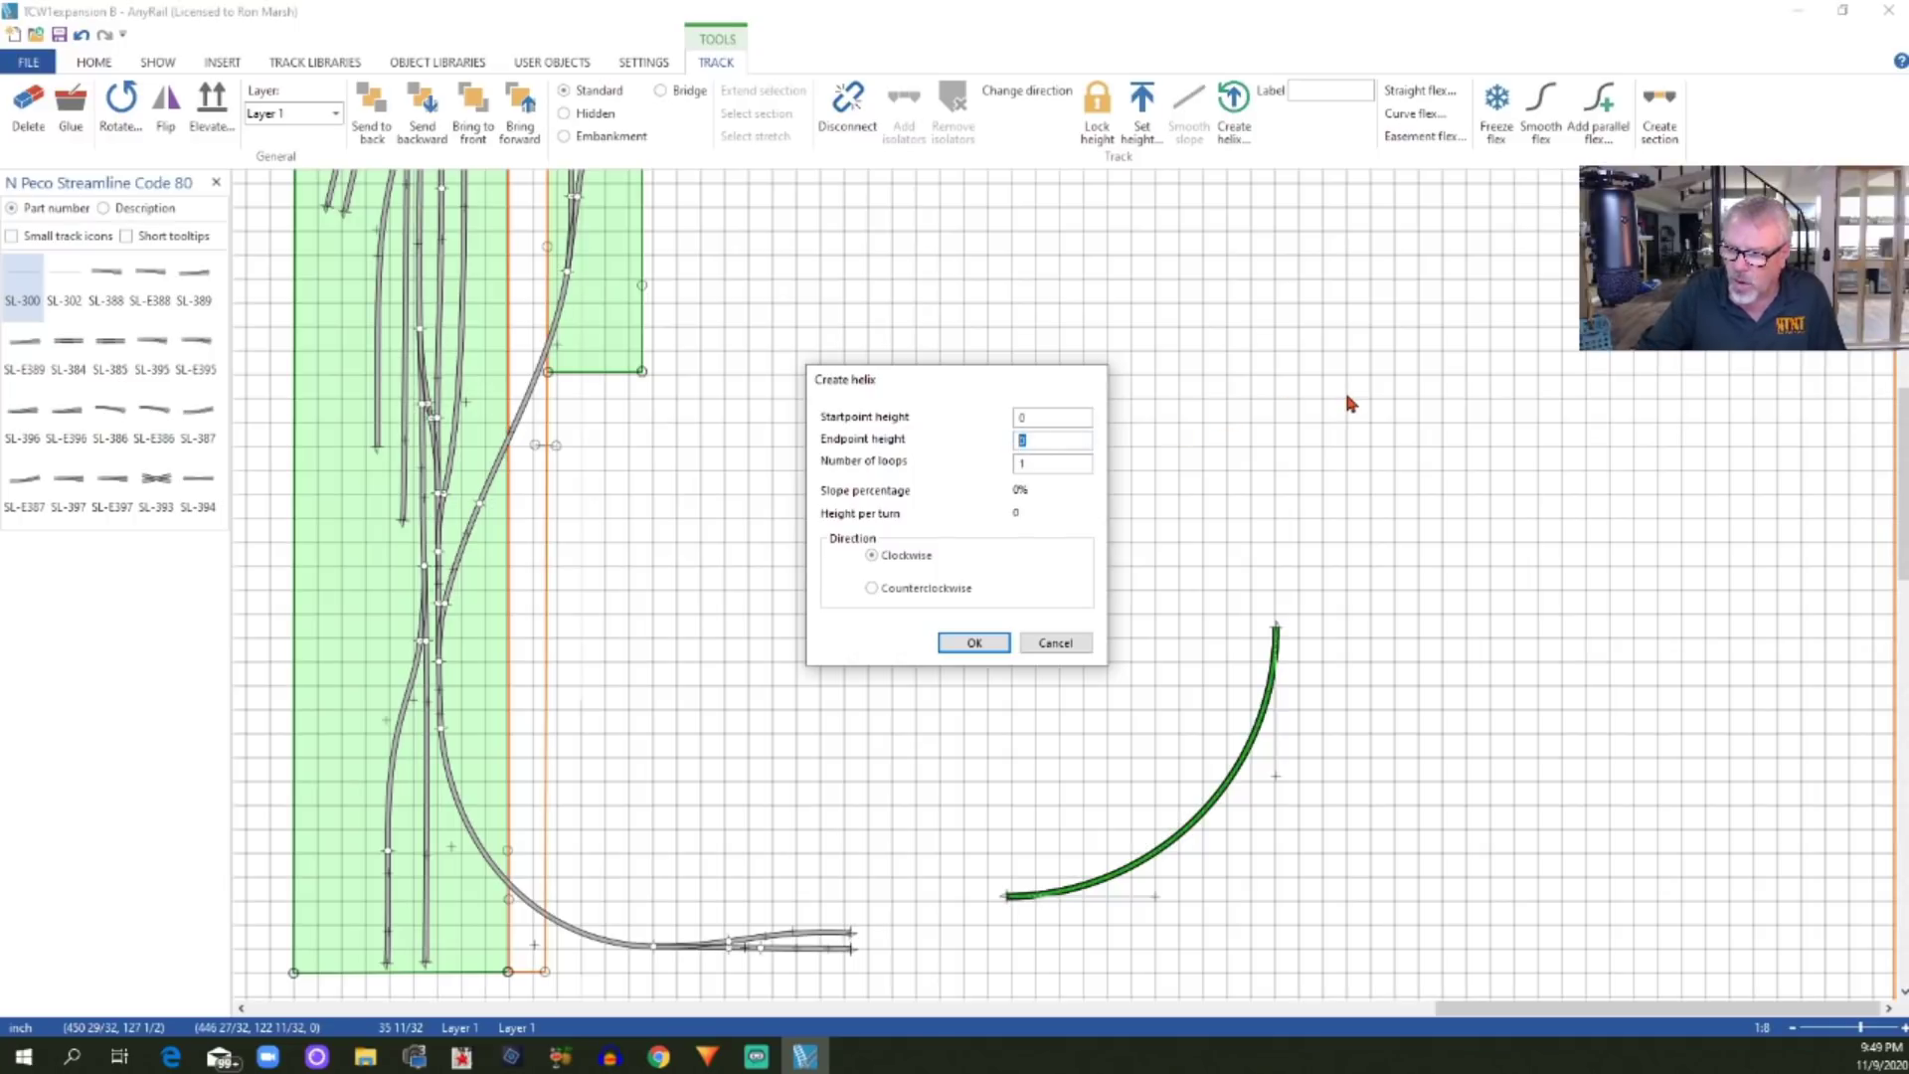
text(24)
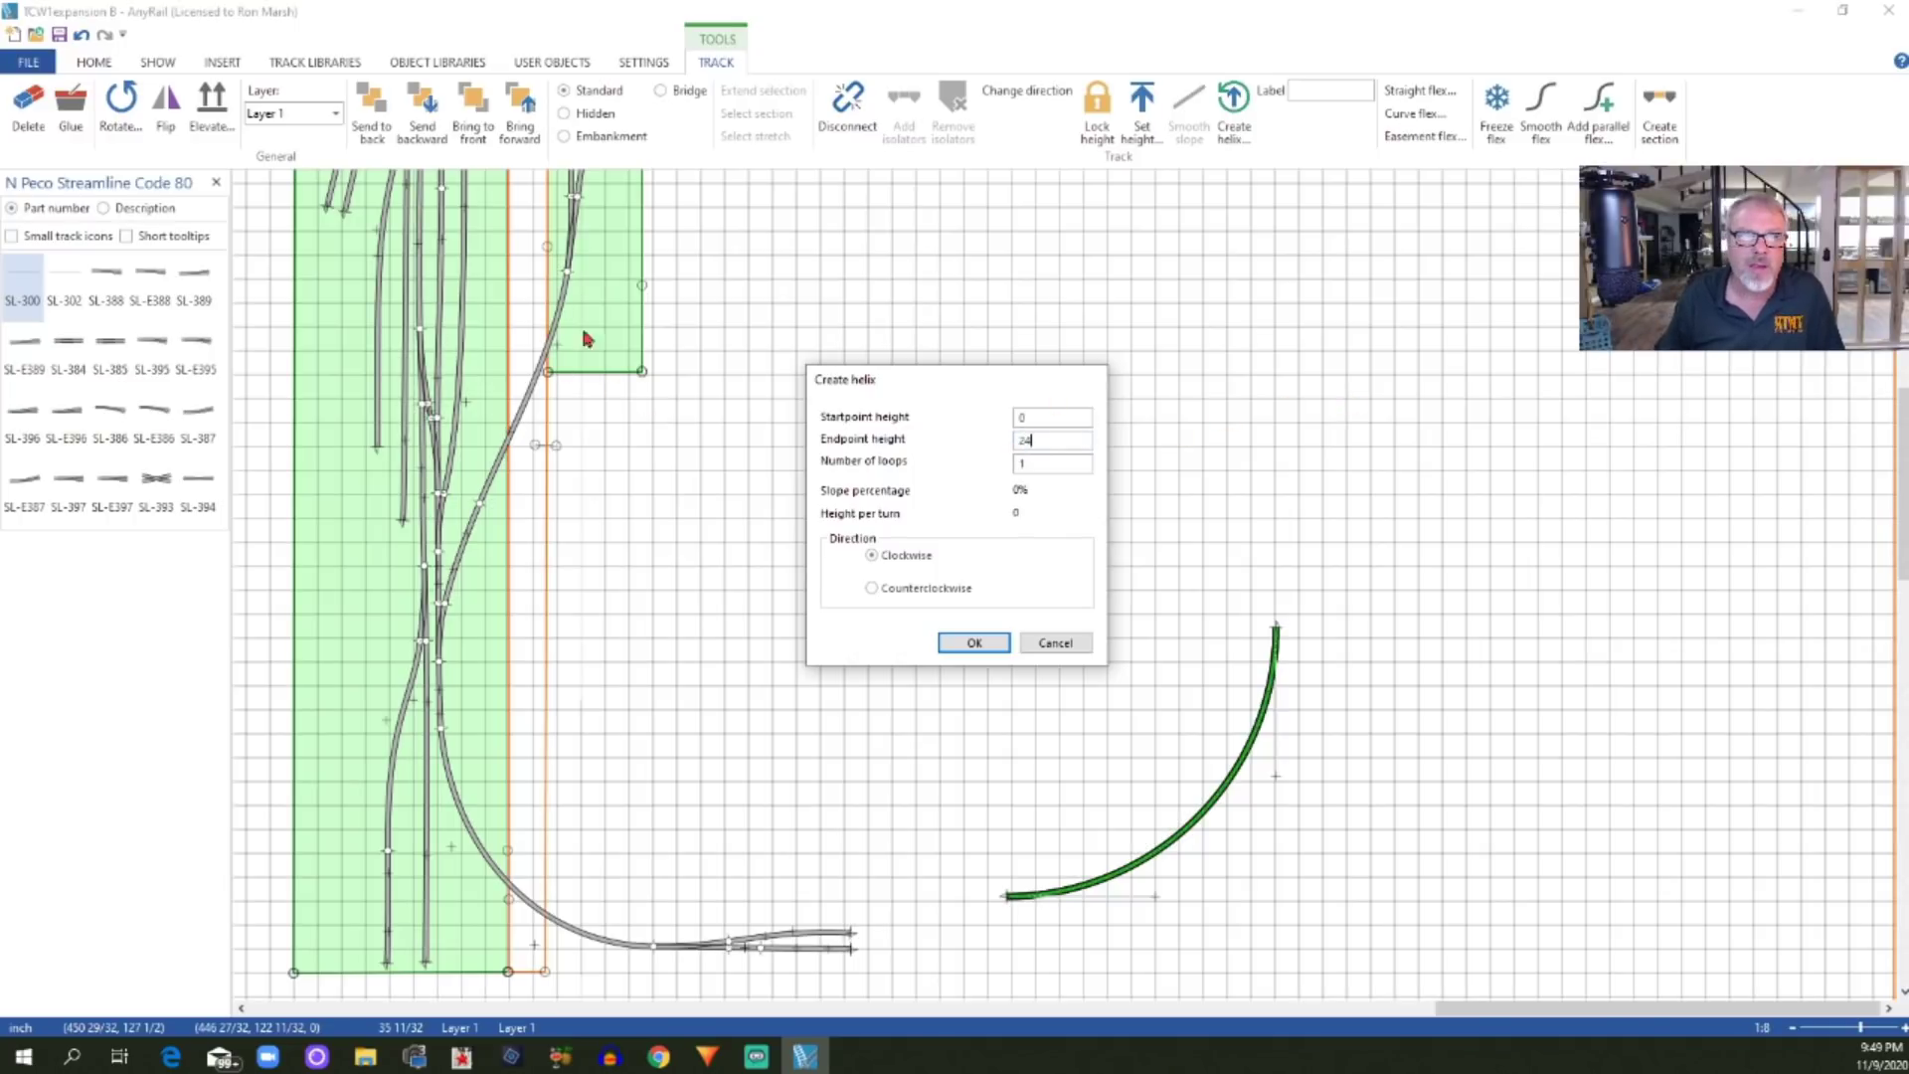
click(1036, 464)
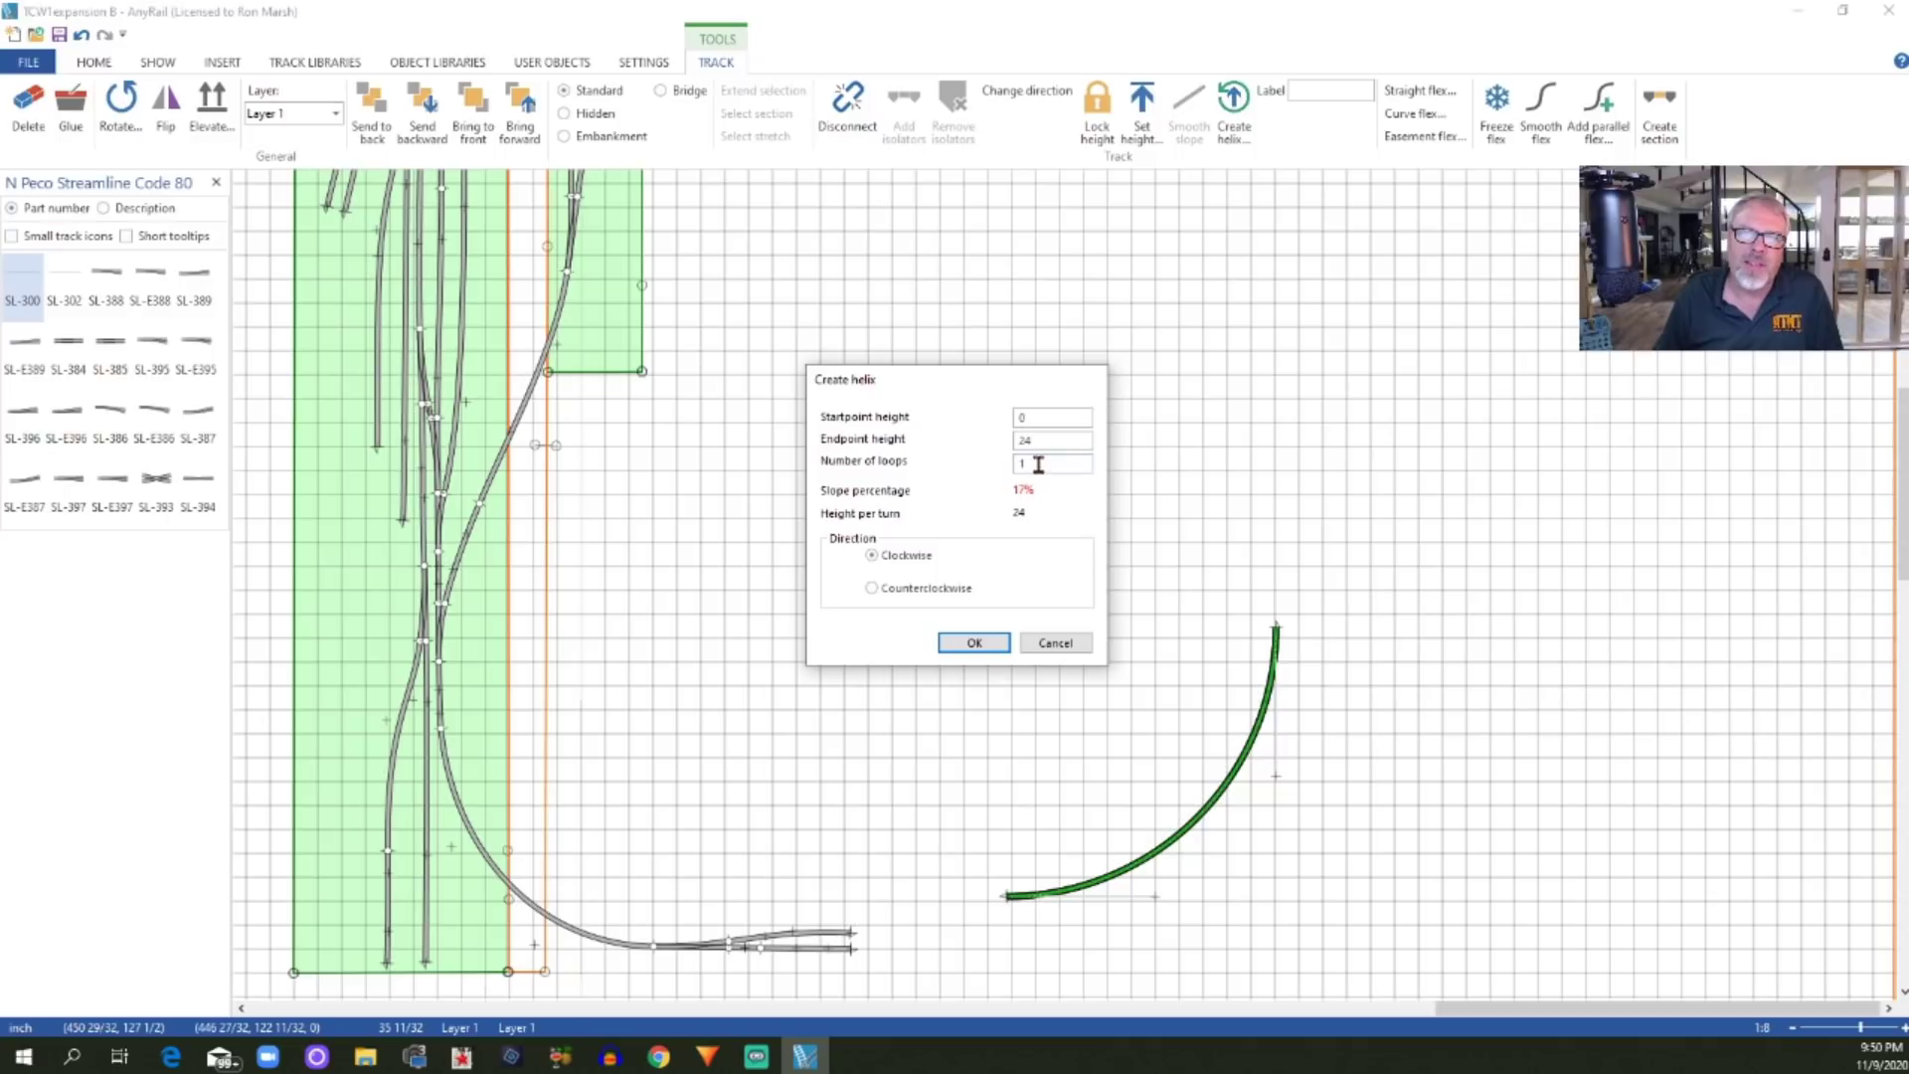
double_click(1039, 465)
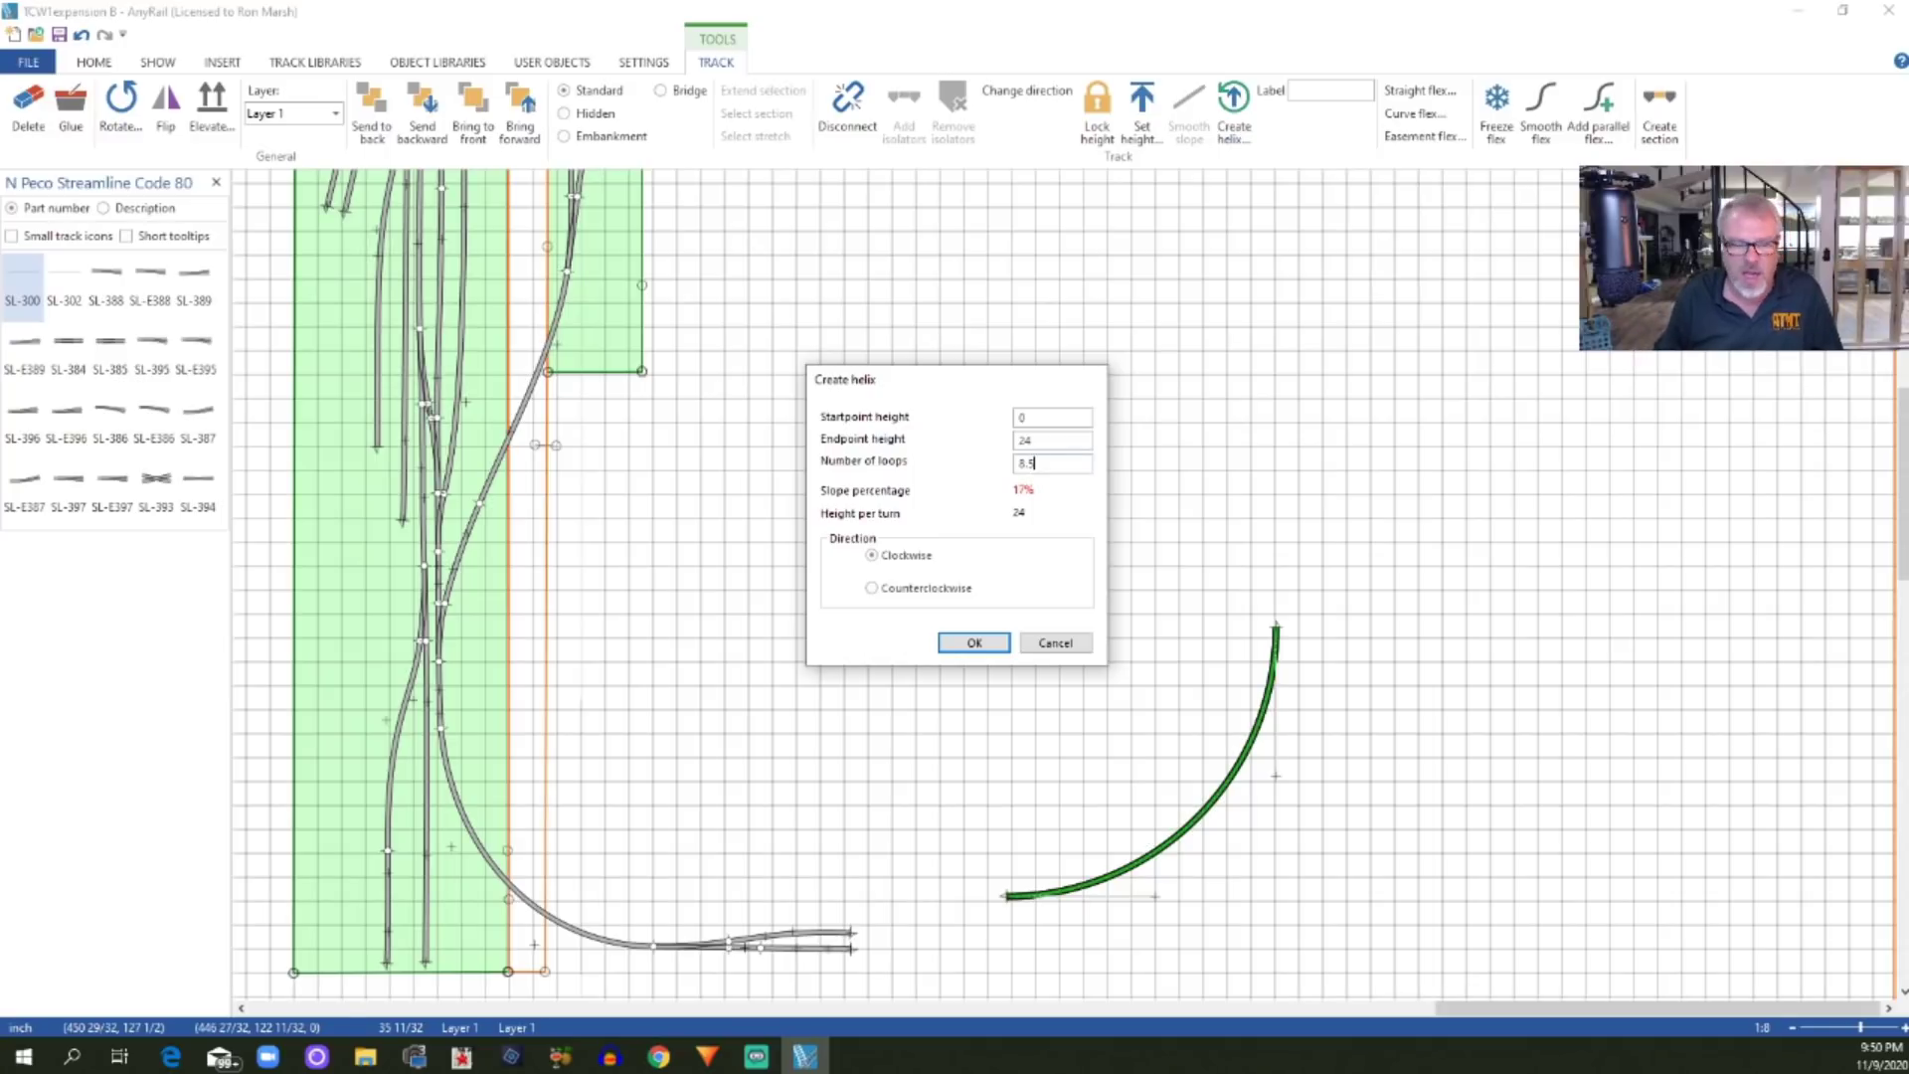
key(Tab)
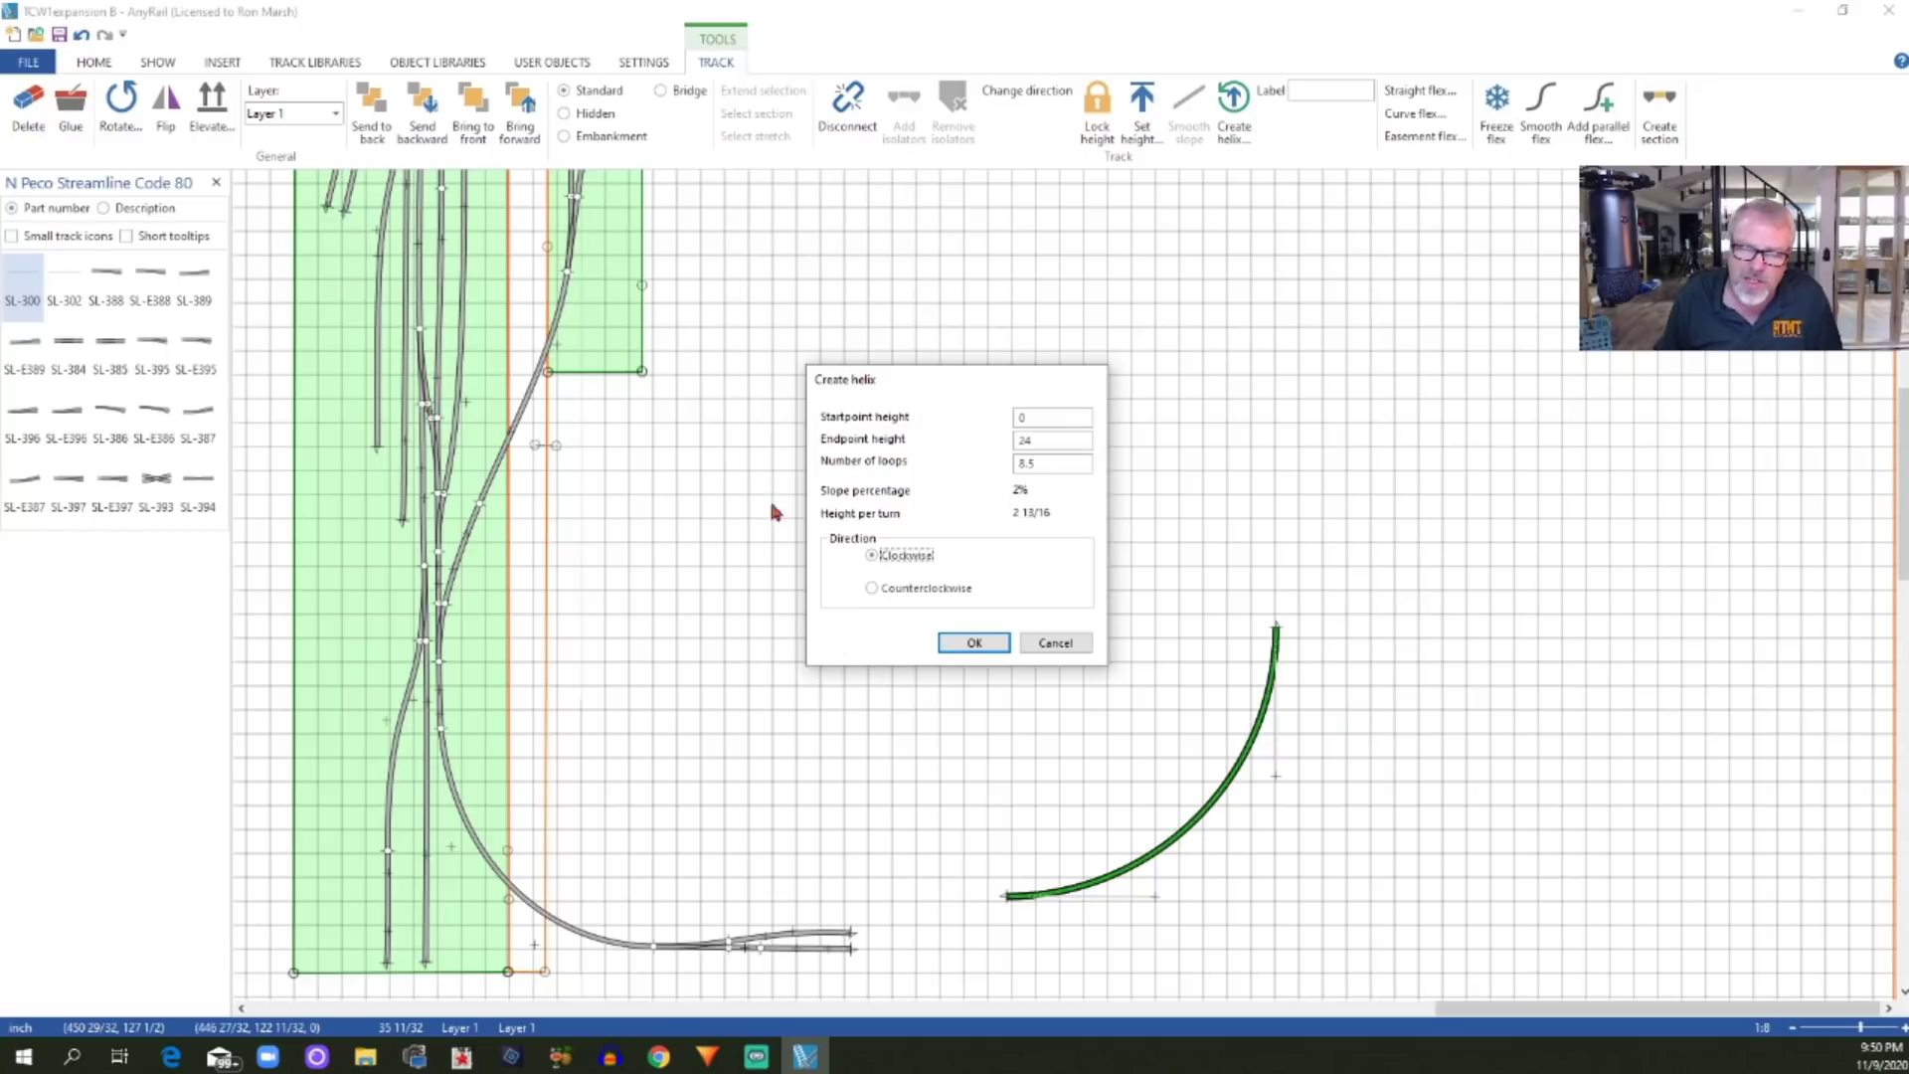
click(873, 589)
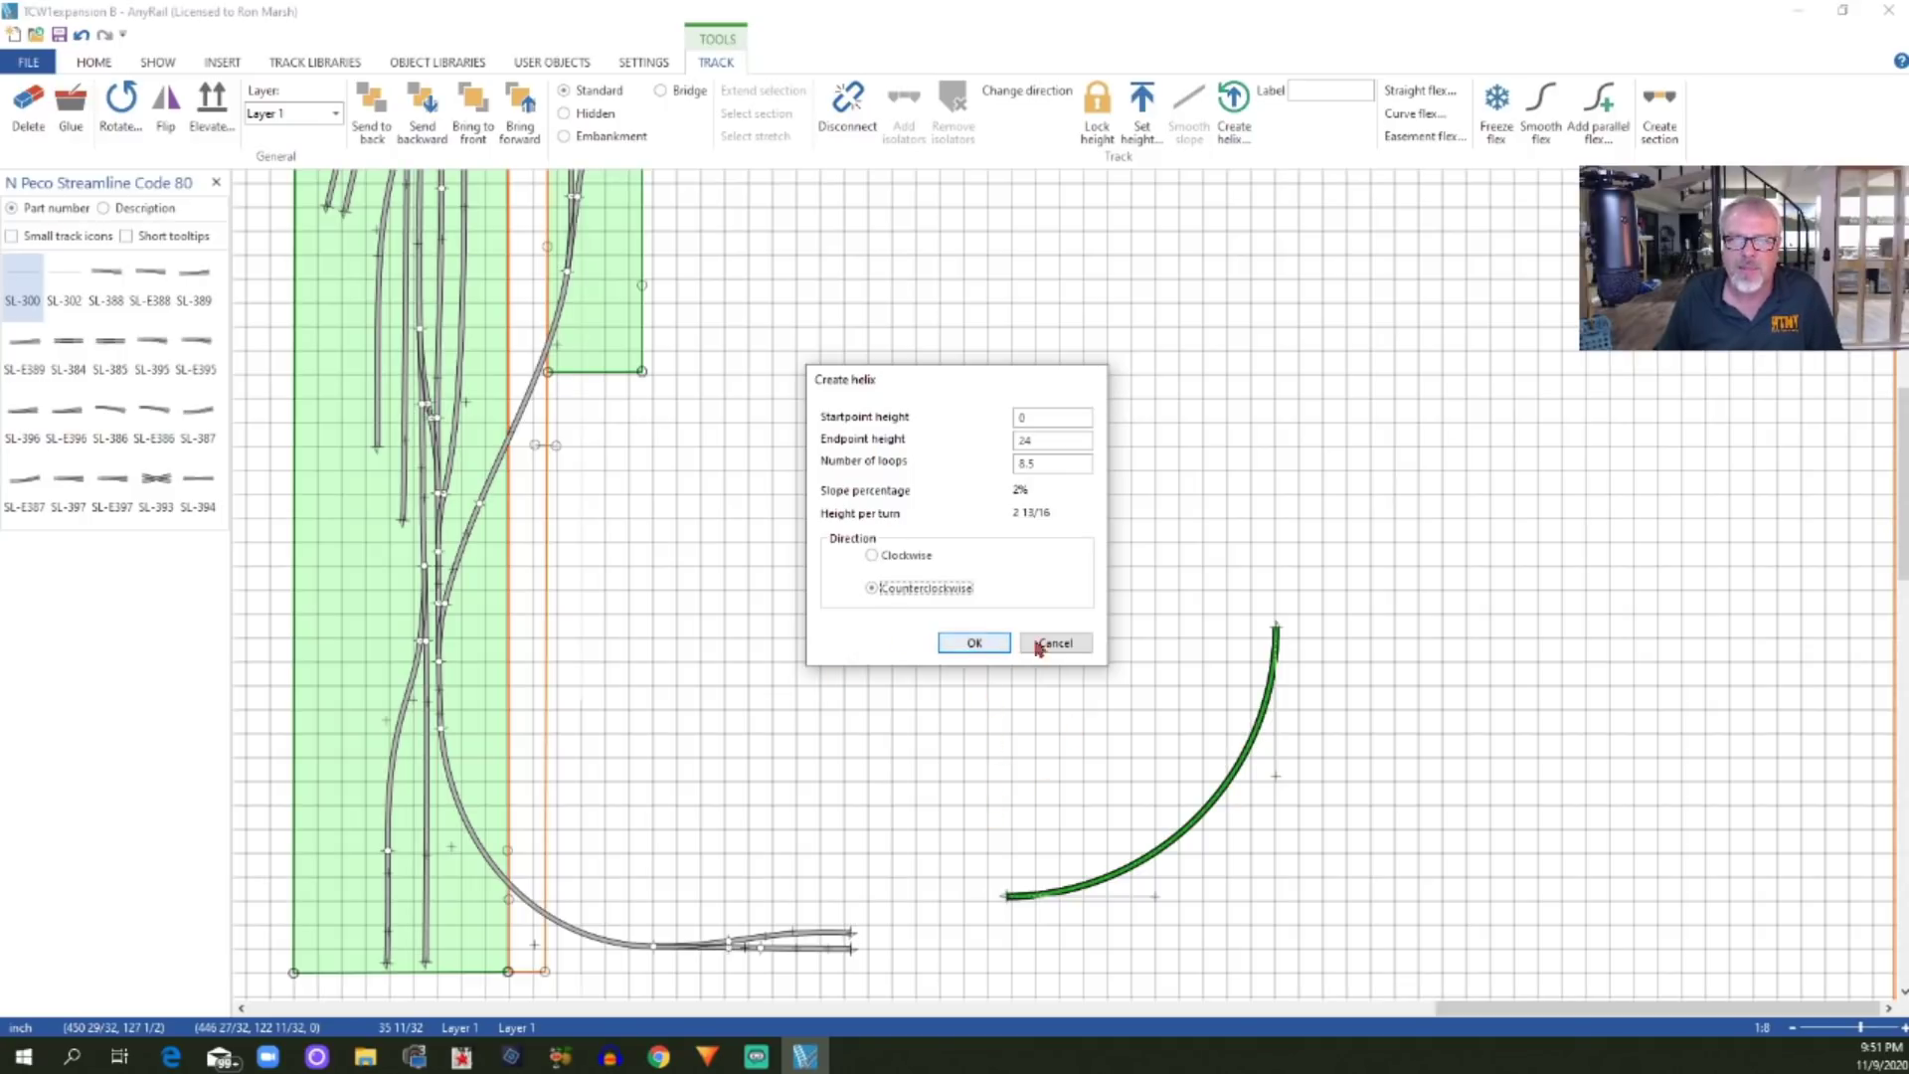
click(974, 645)
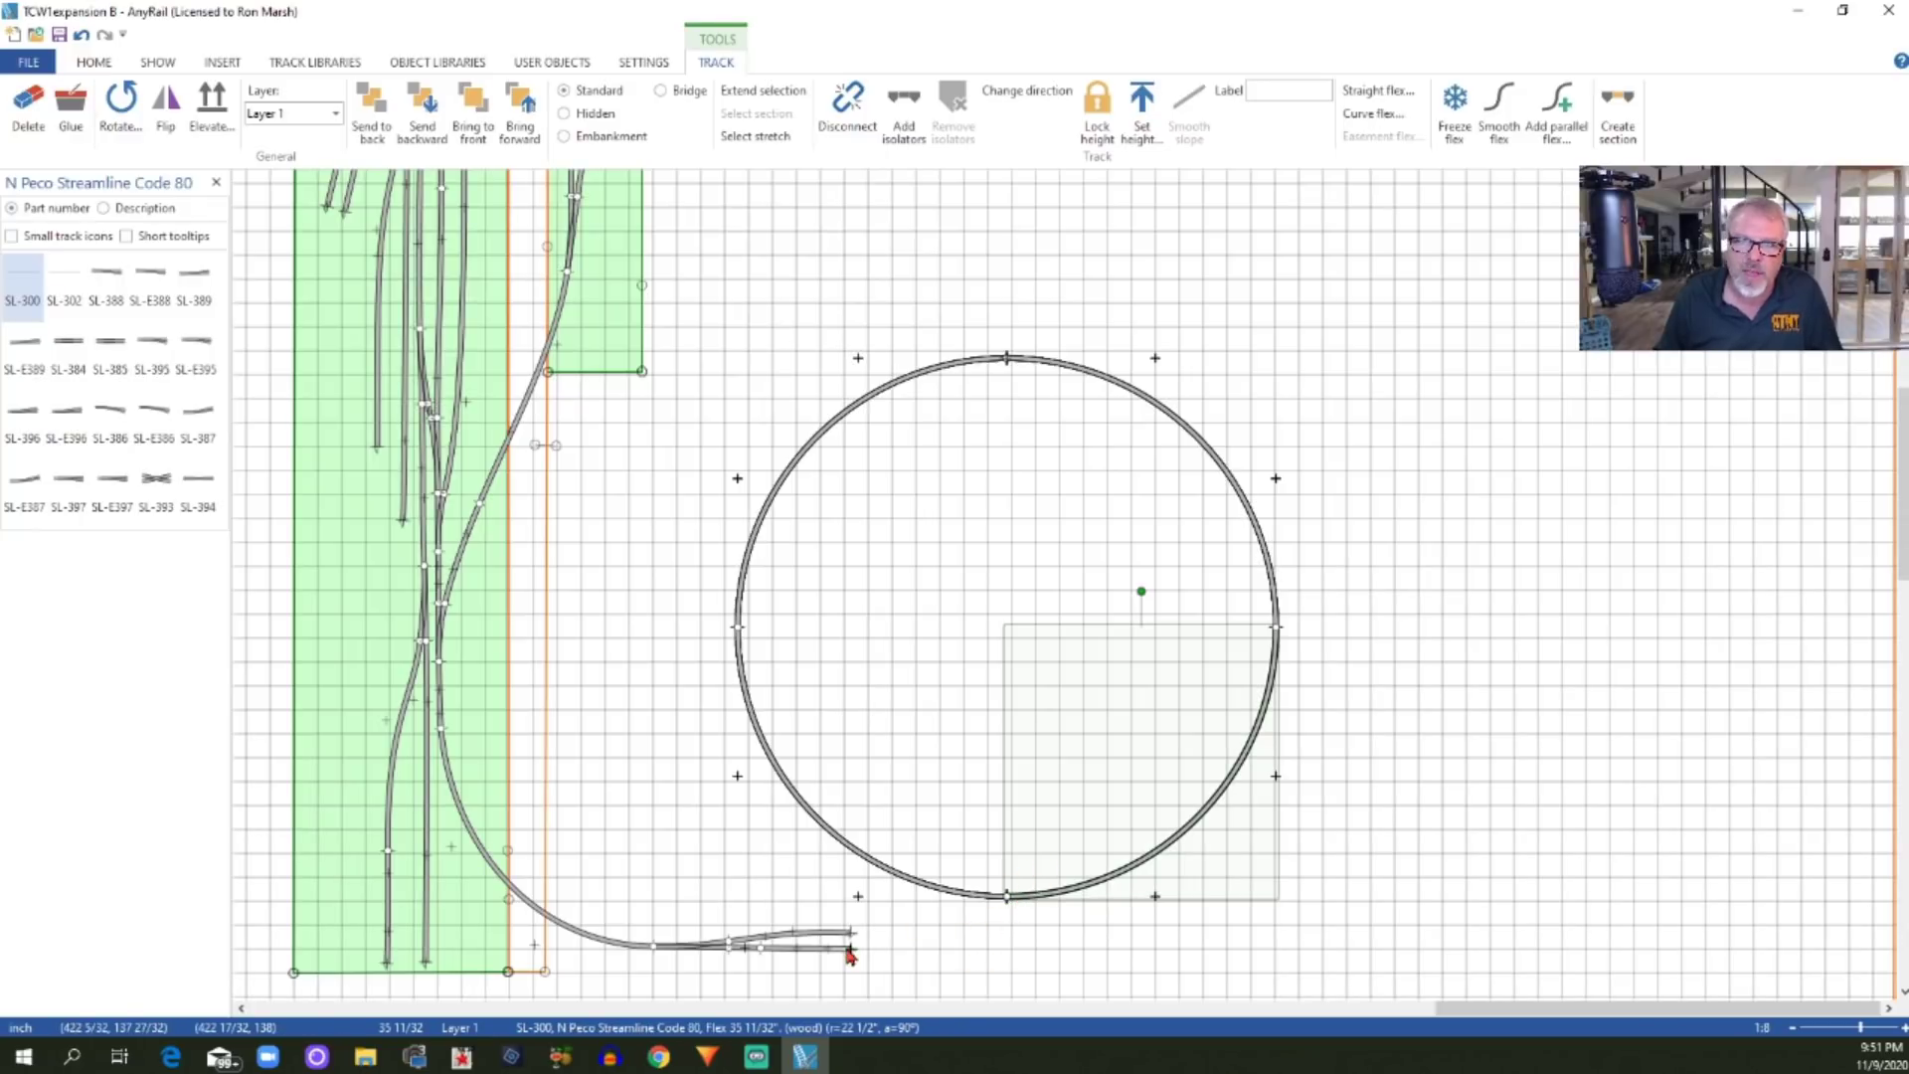
Select the whole helix and move it so its lower joint snaps to the open end of the lower siding track
drag(1062, 830, 1014, 865)
click(972, 900)
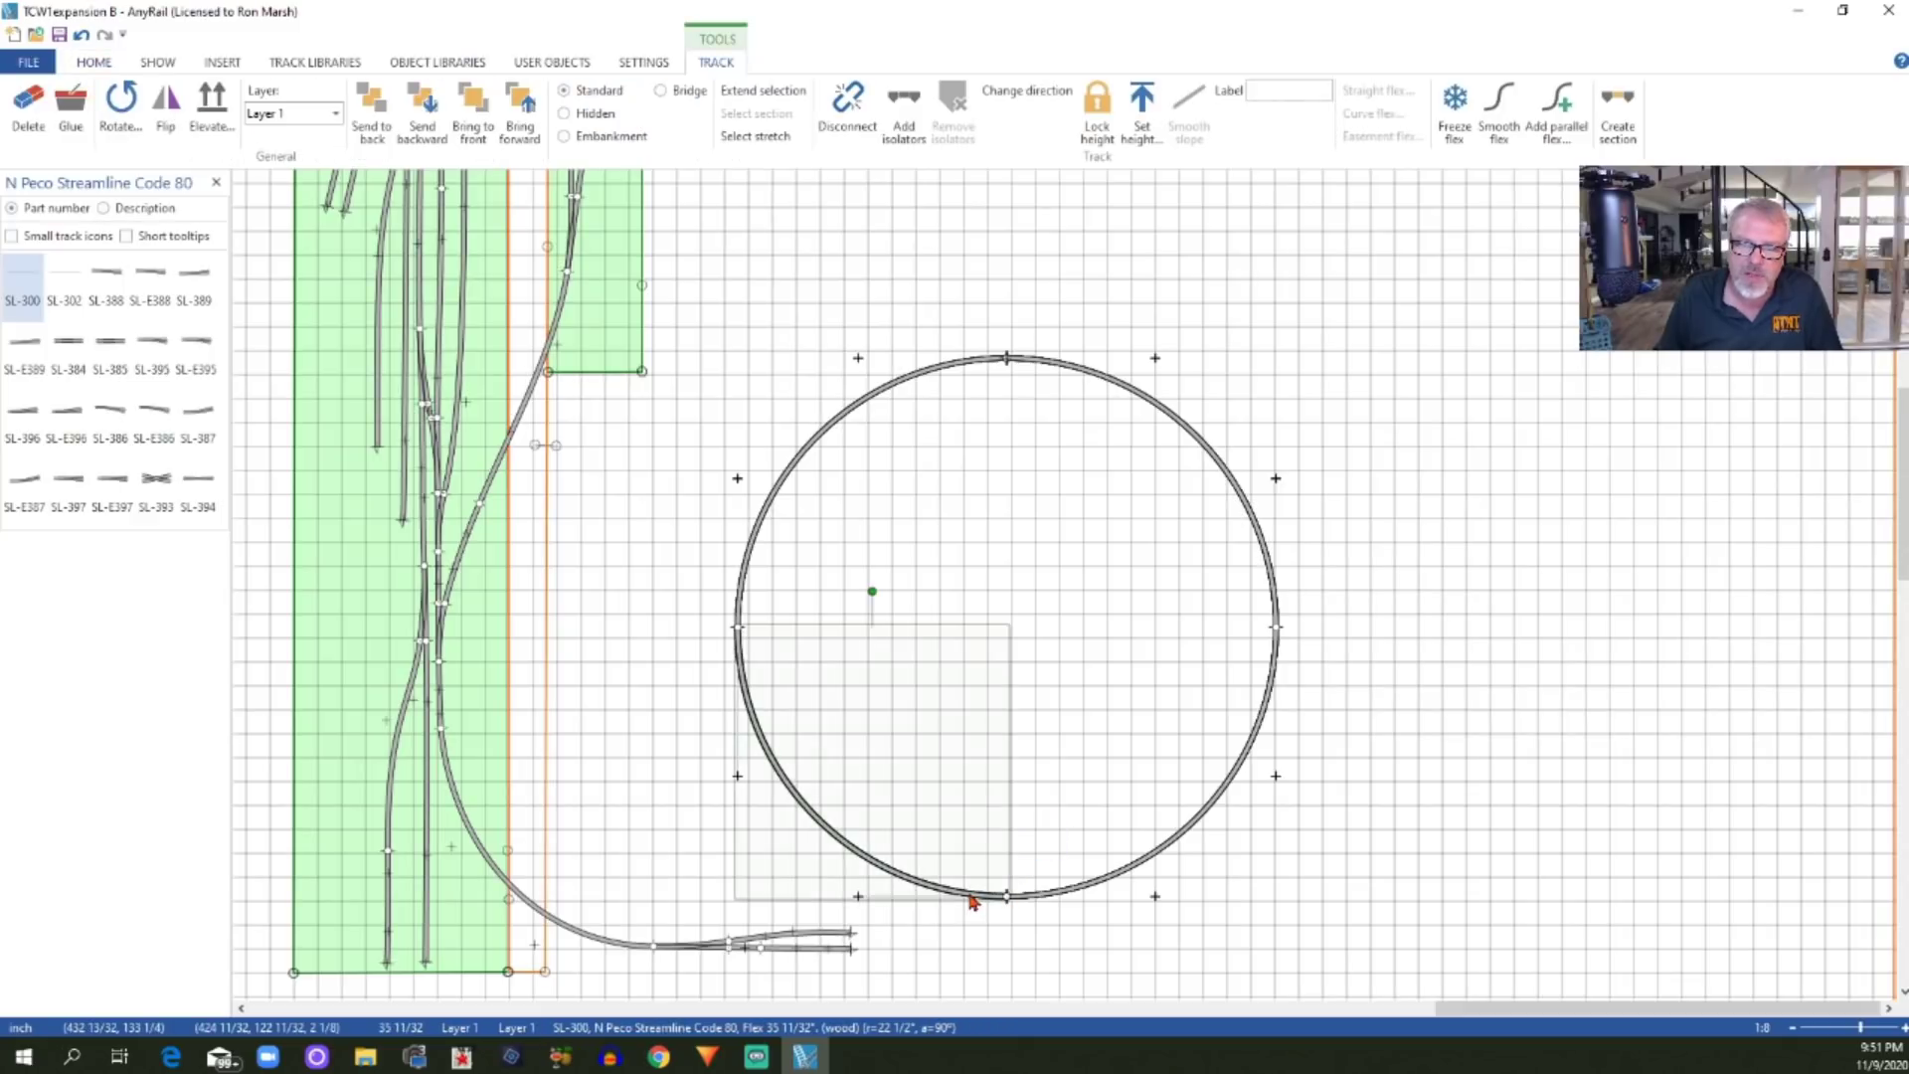
drag(736, 291, 1305, 914)
click(999, 766)
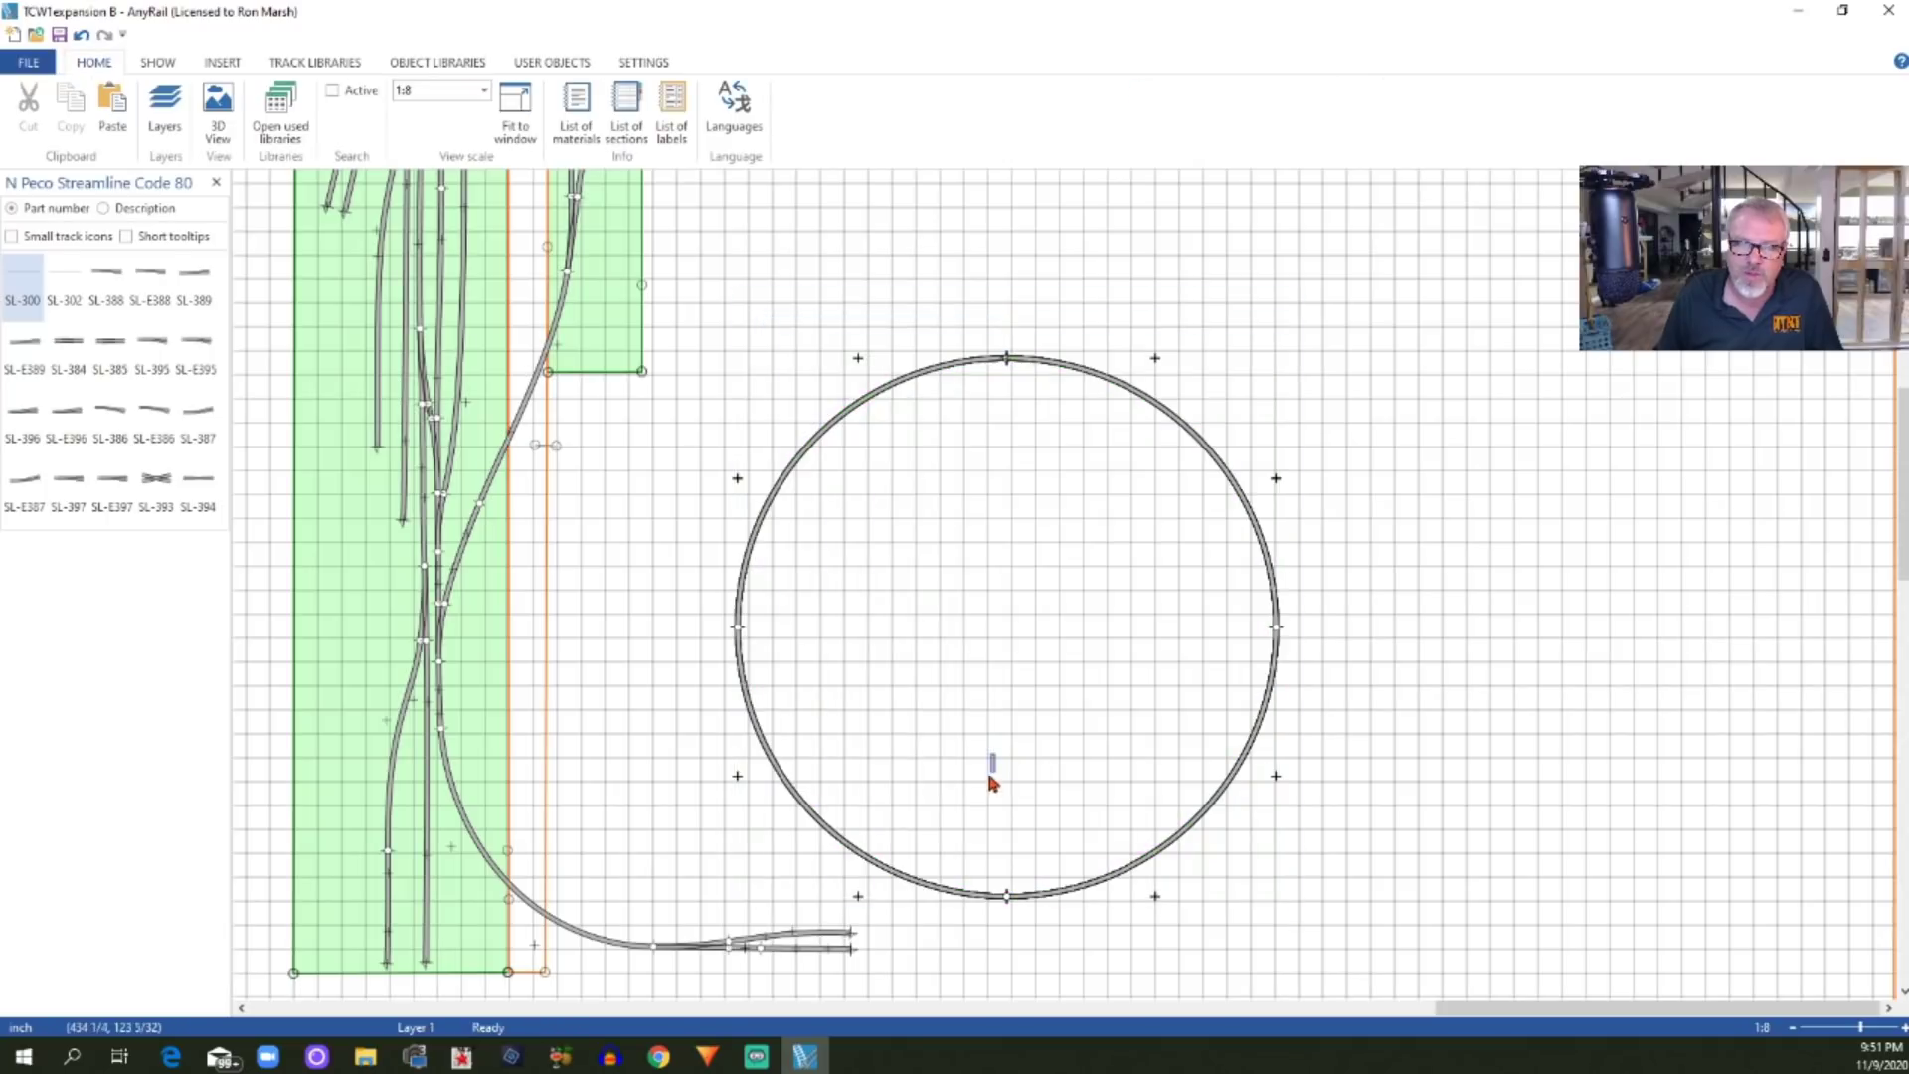
drag(703, 299, 1380, 924)
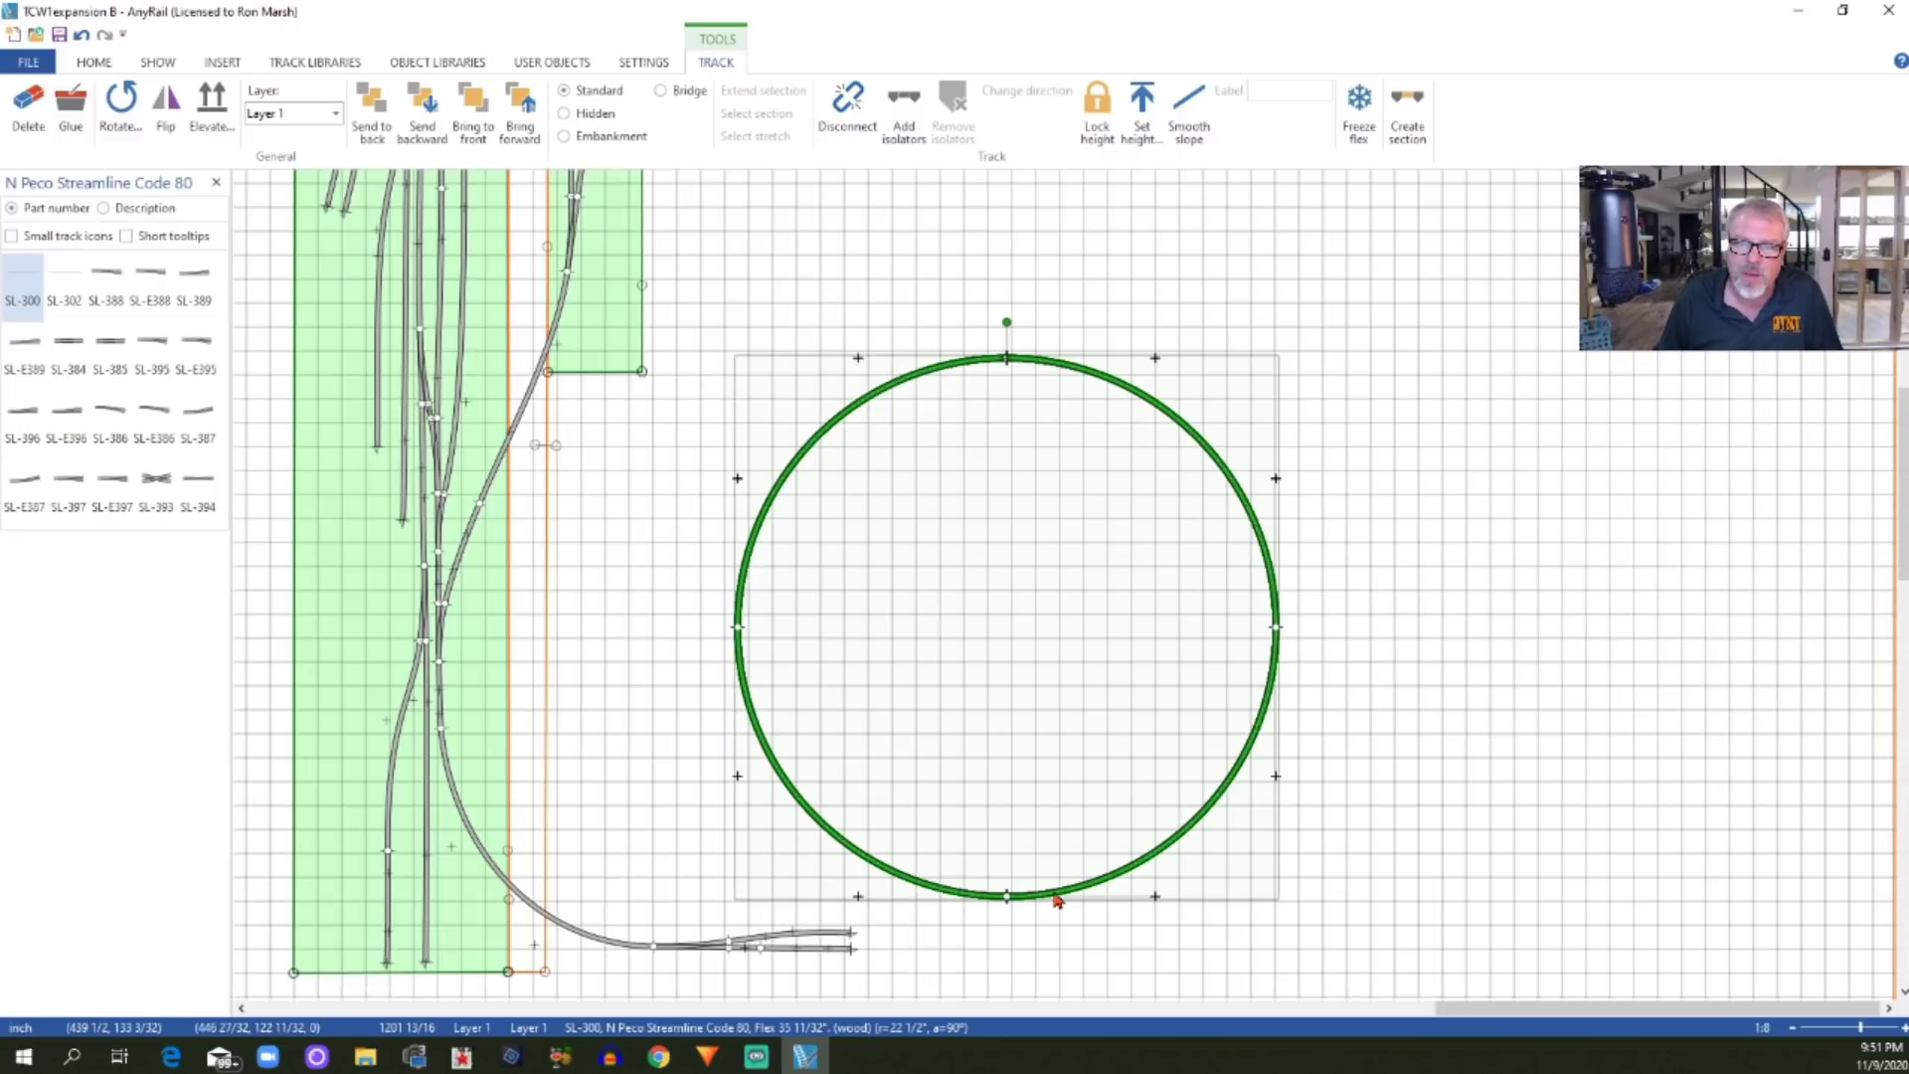
drag(1057, 901, 903, 957)
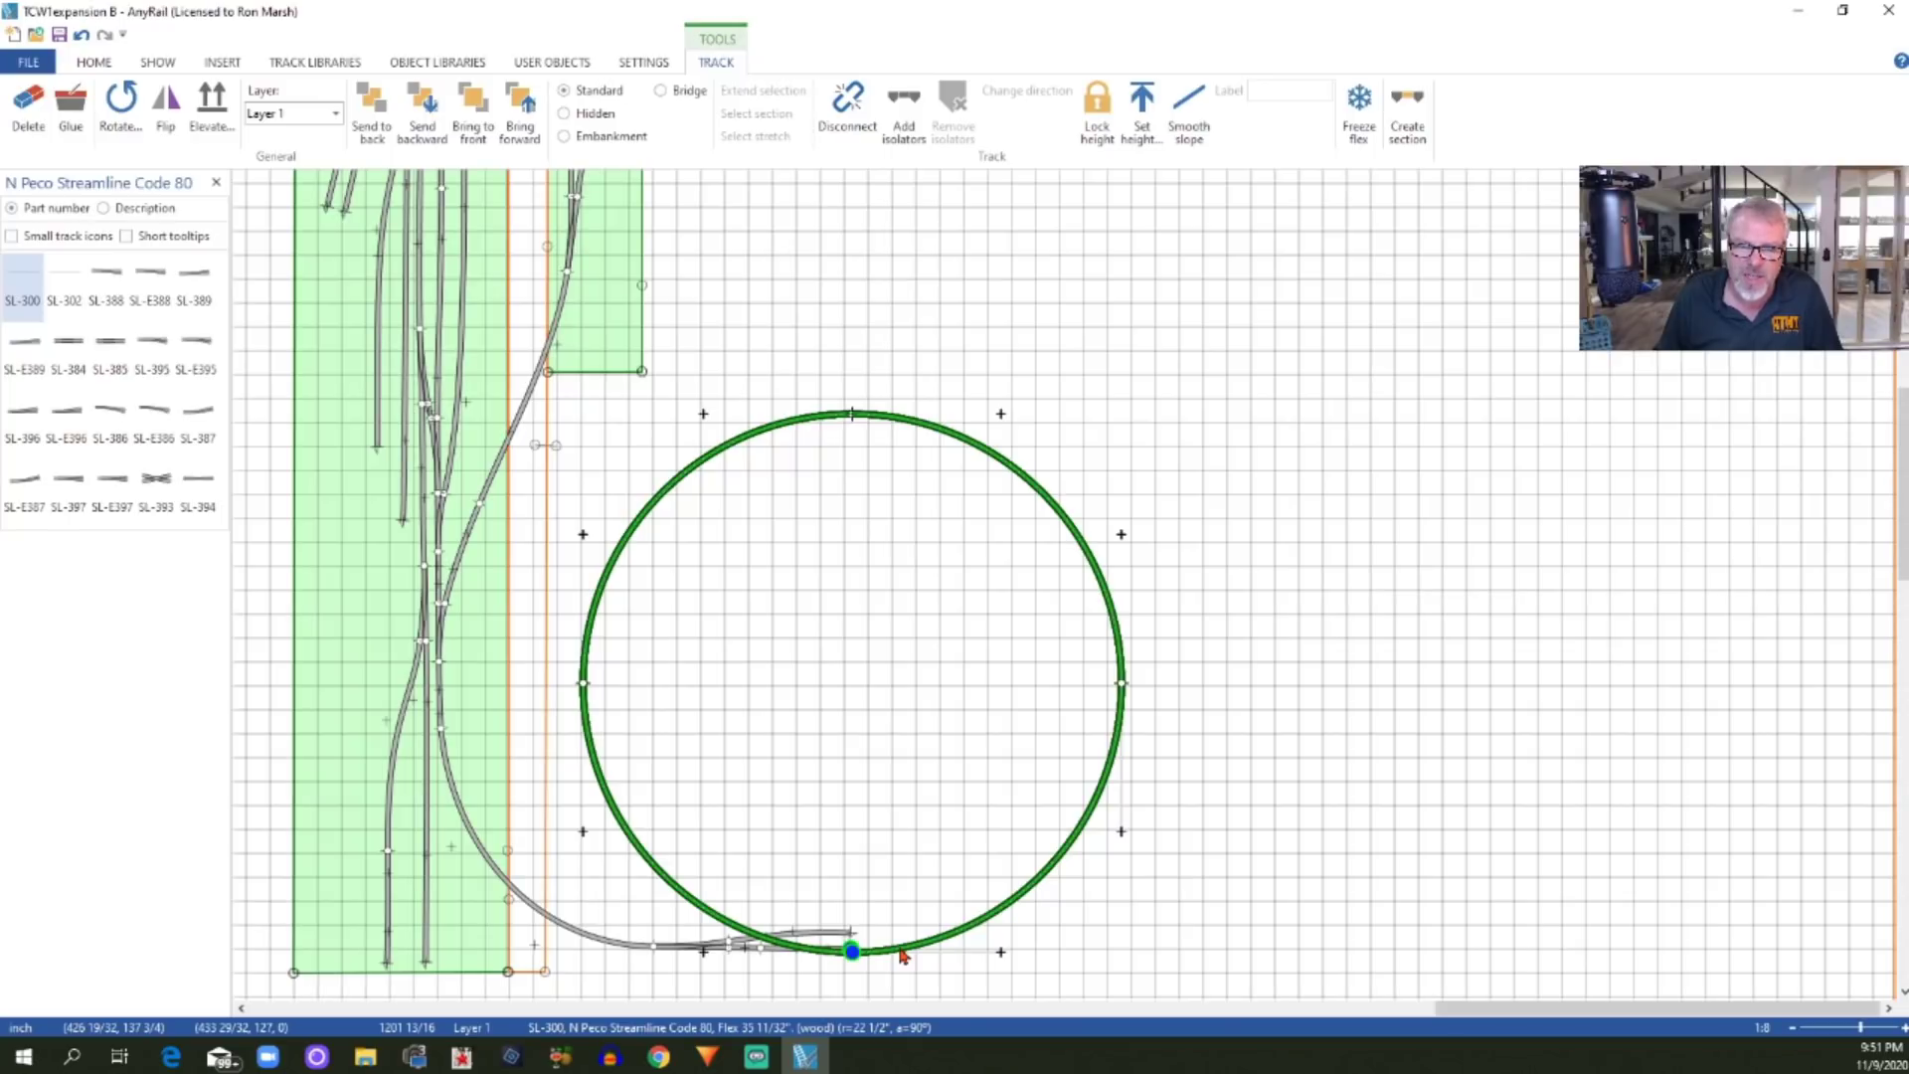
Nudge the helix onto the lower siding's open end and place a new SL-300 flex track above and to the right of the helix
drag(903, 957, 901, 955)
click(901, 955)
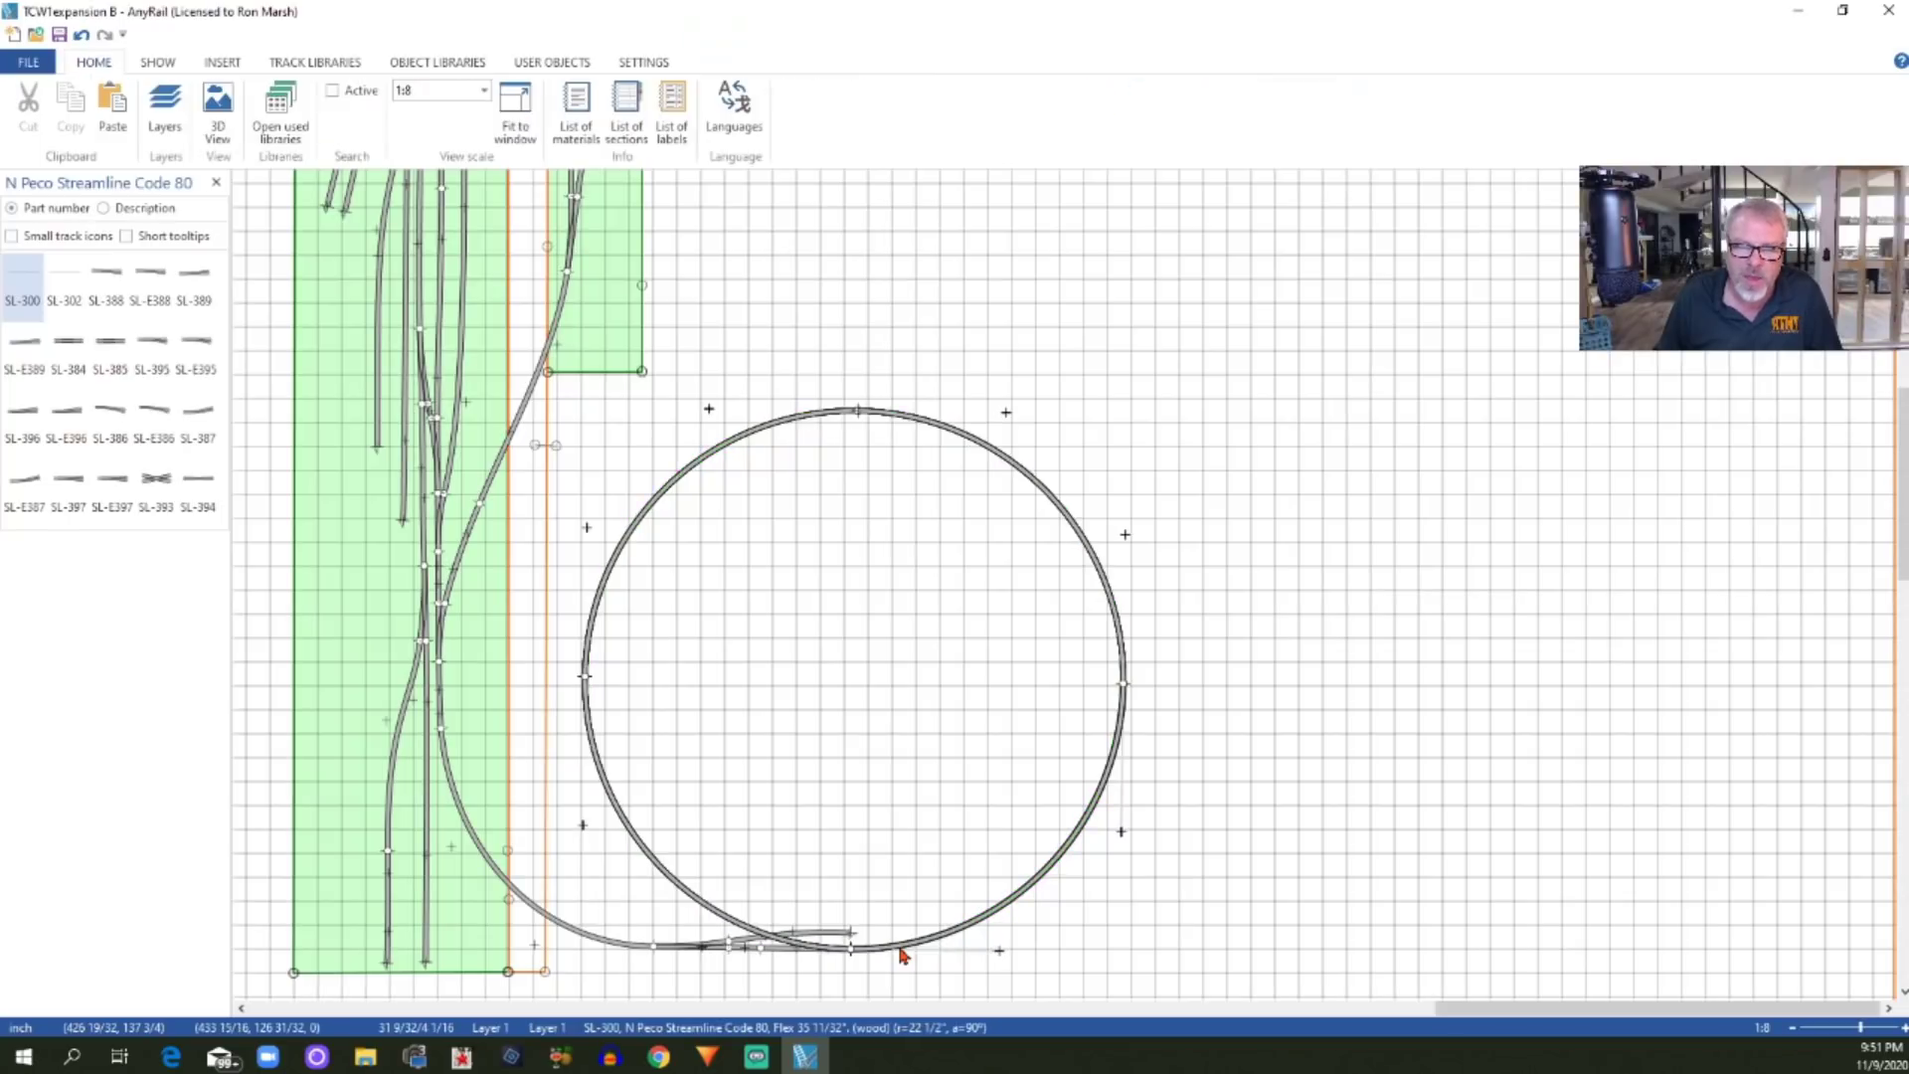
click(27, 285)
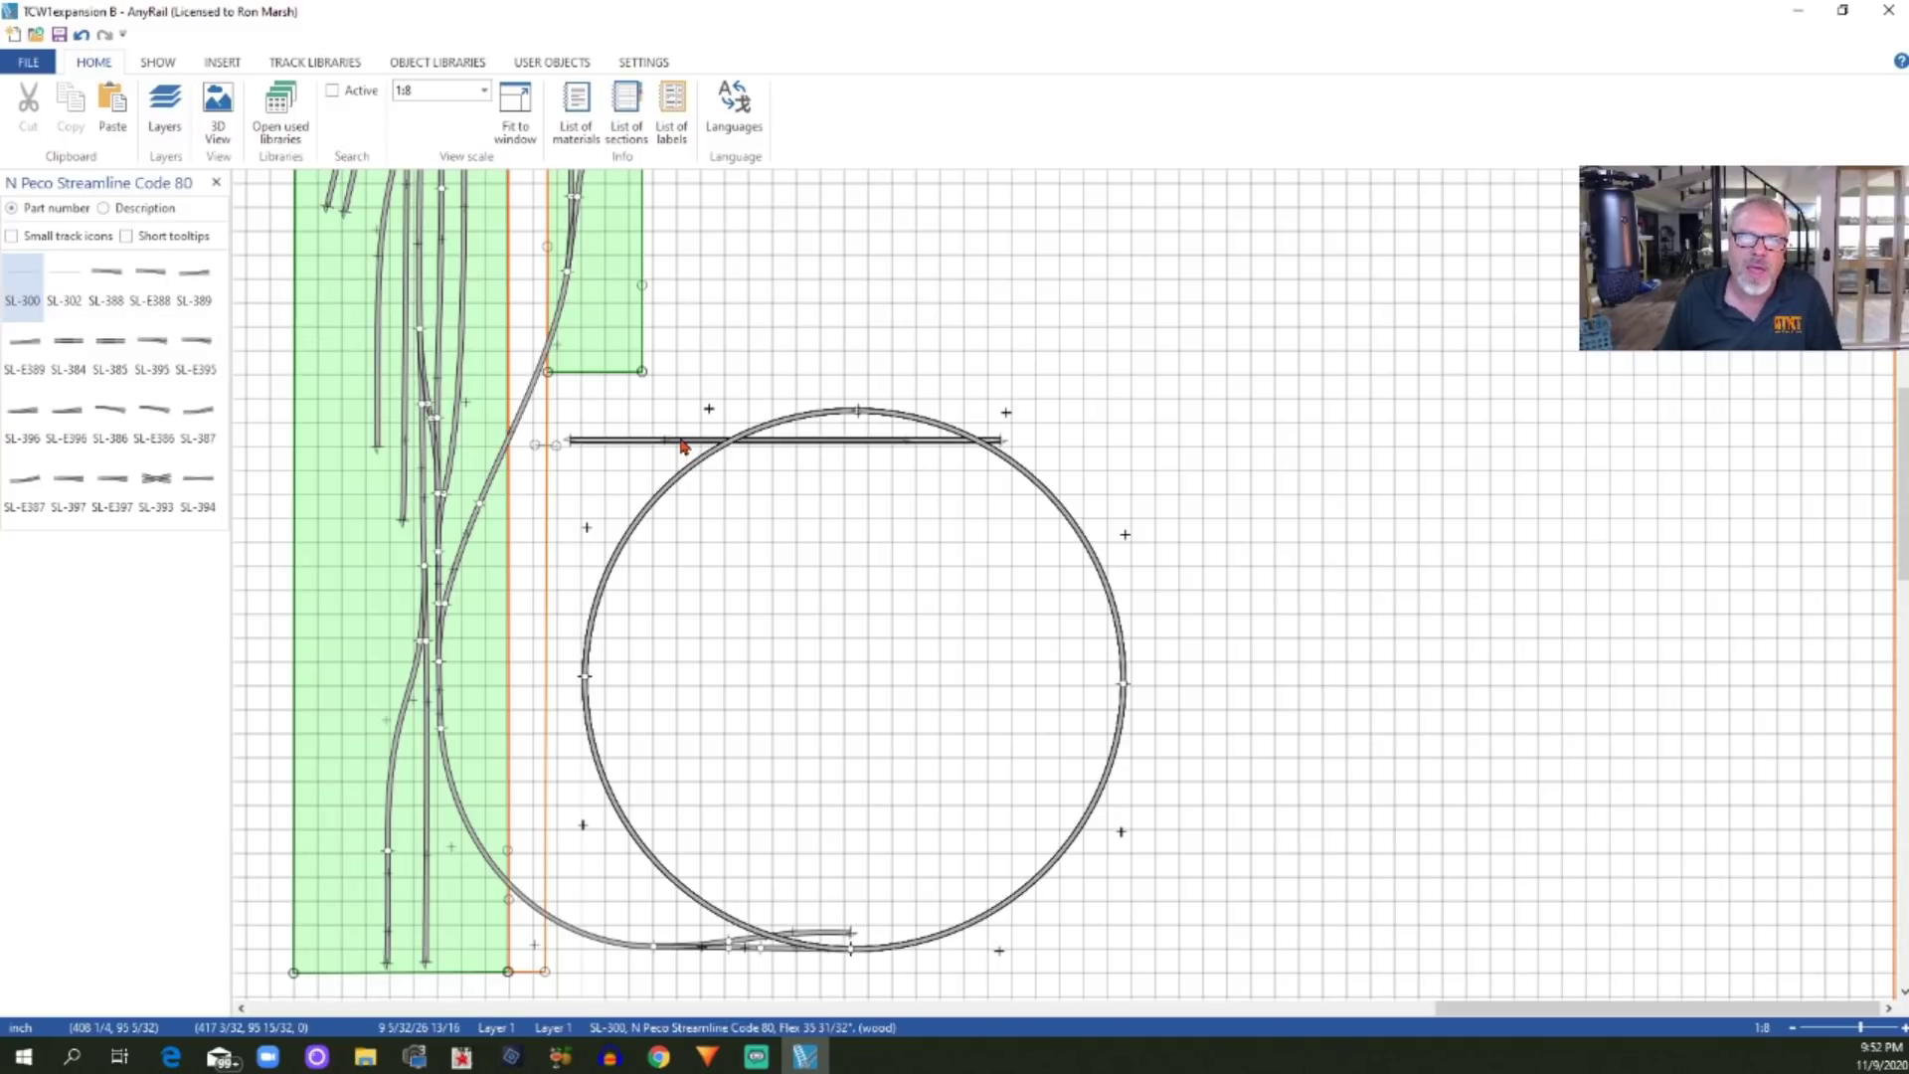
drag(685, 447, 1062, 288)
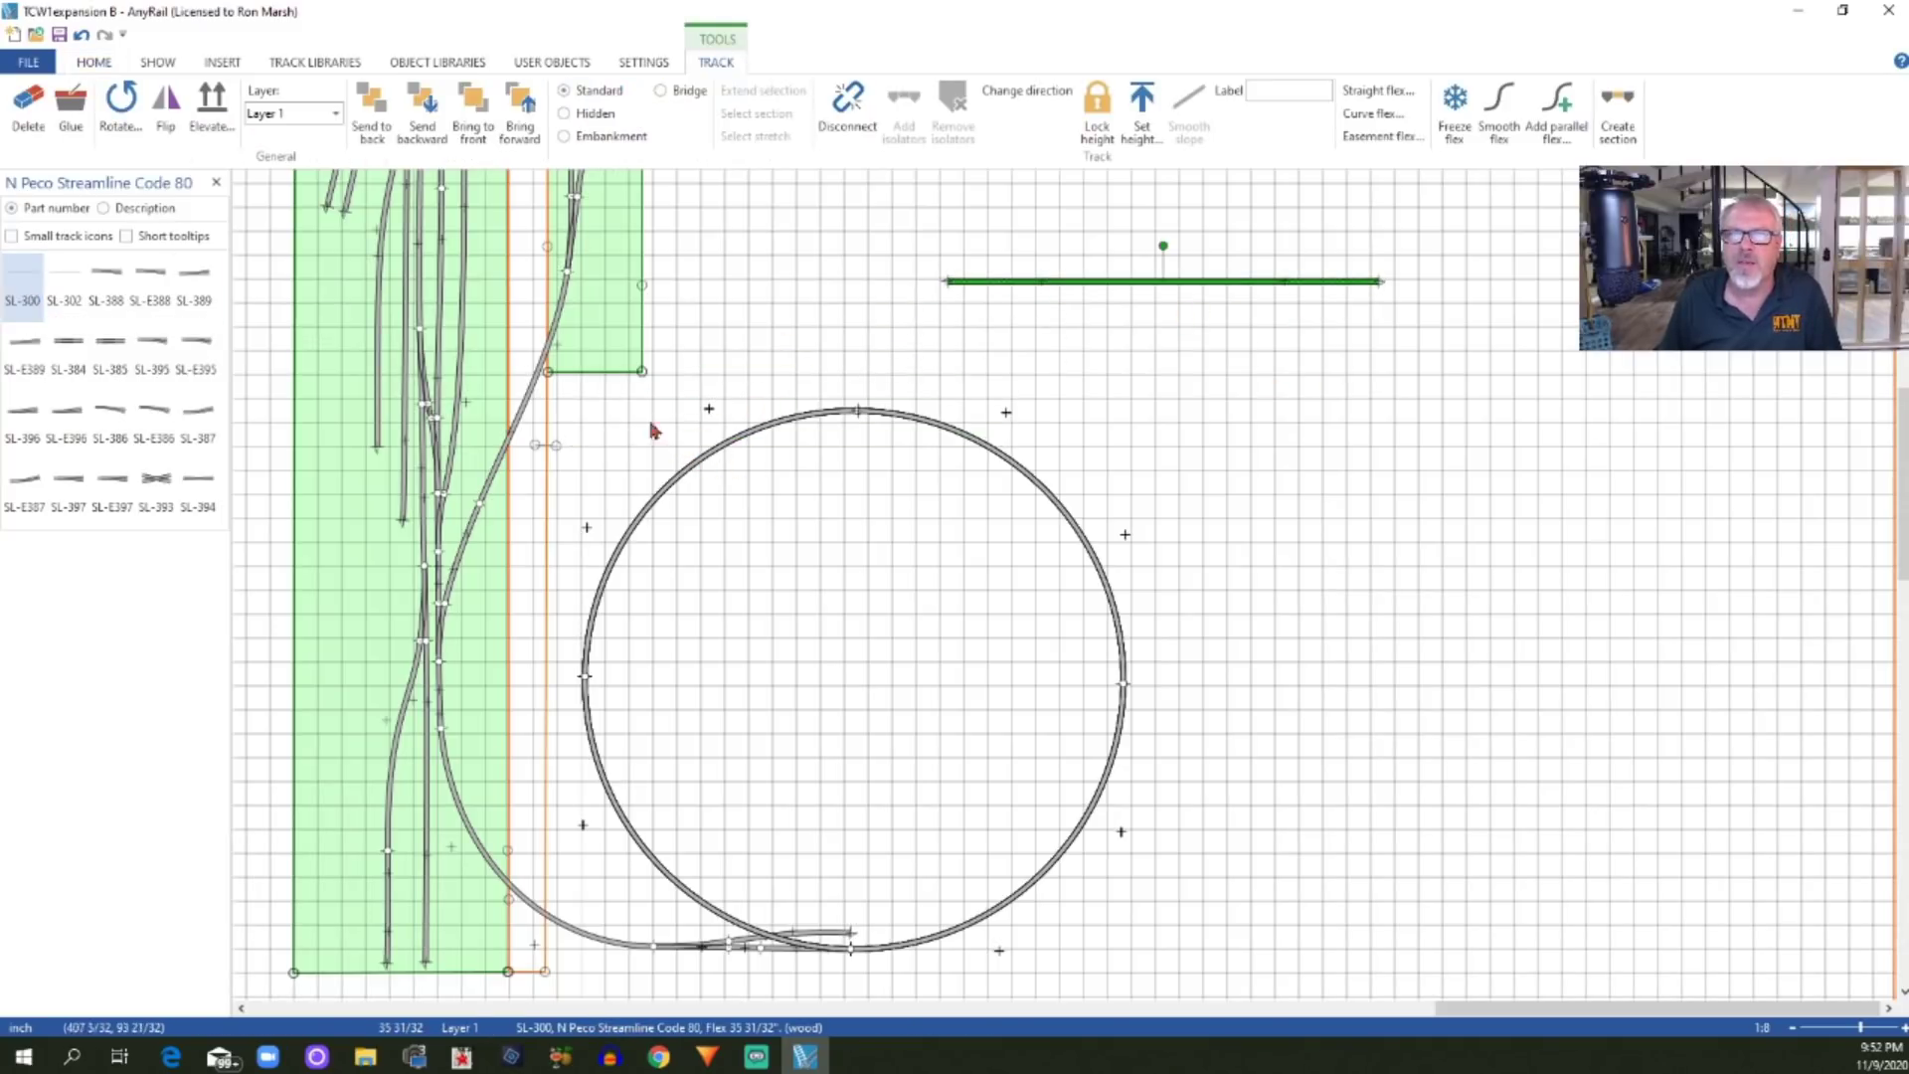
Cut the new straight flex track in two near its middle
click(1161, 289)
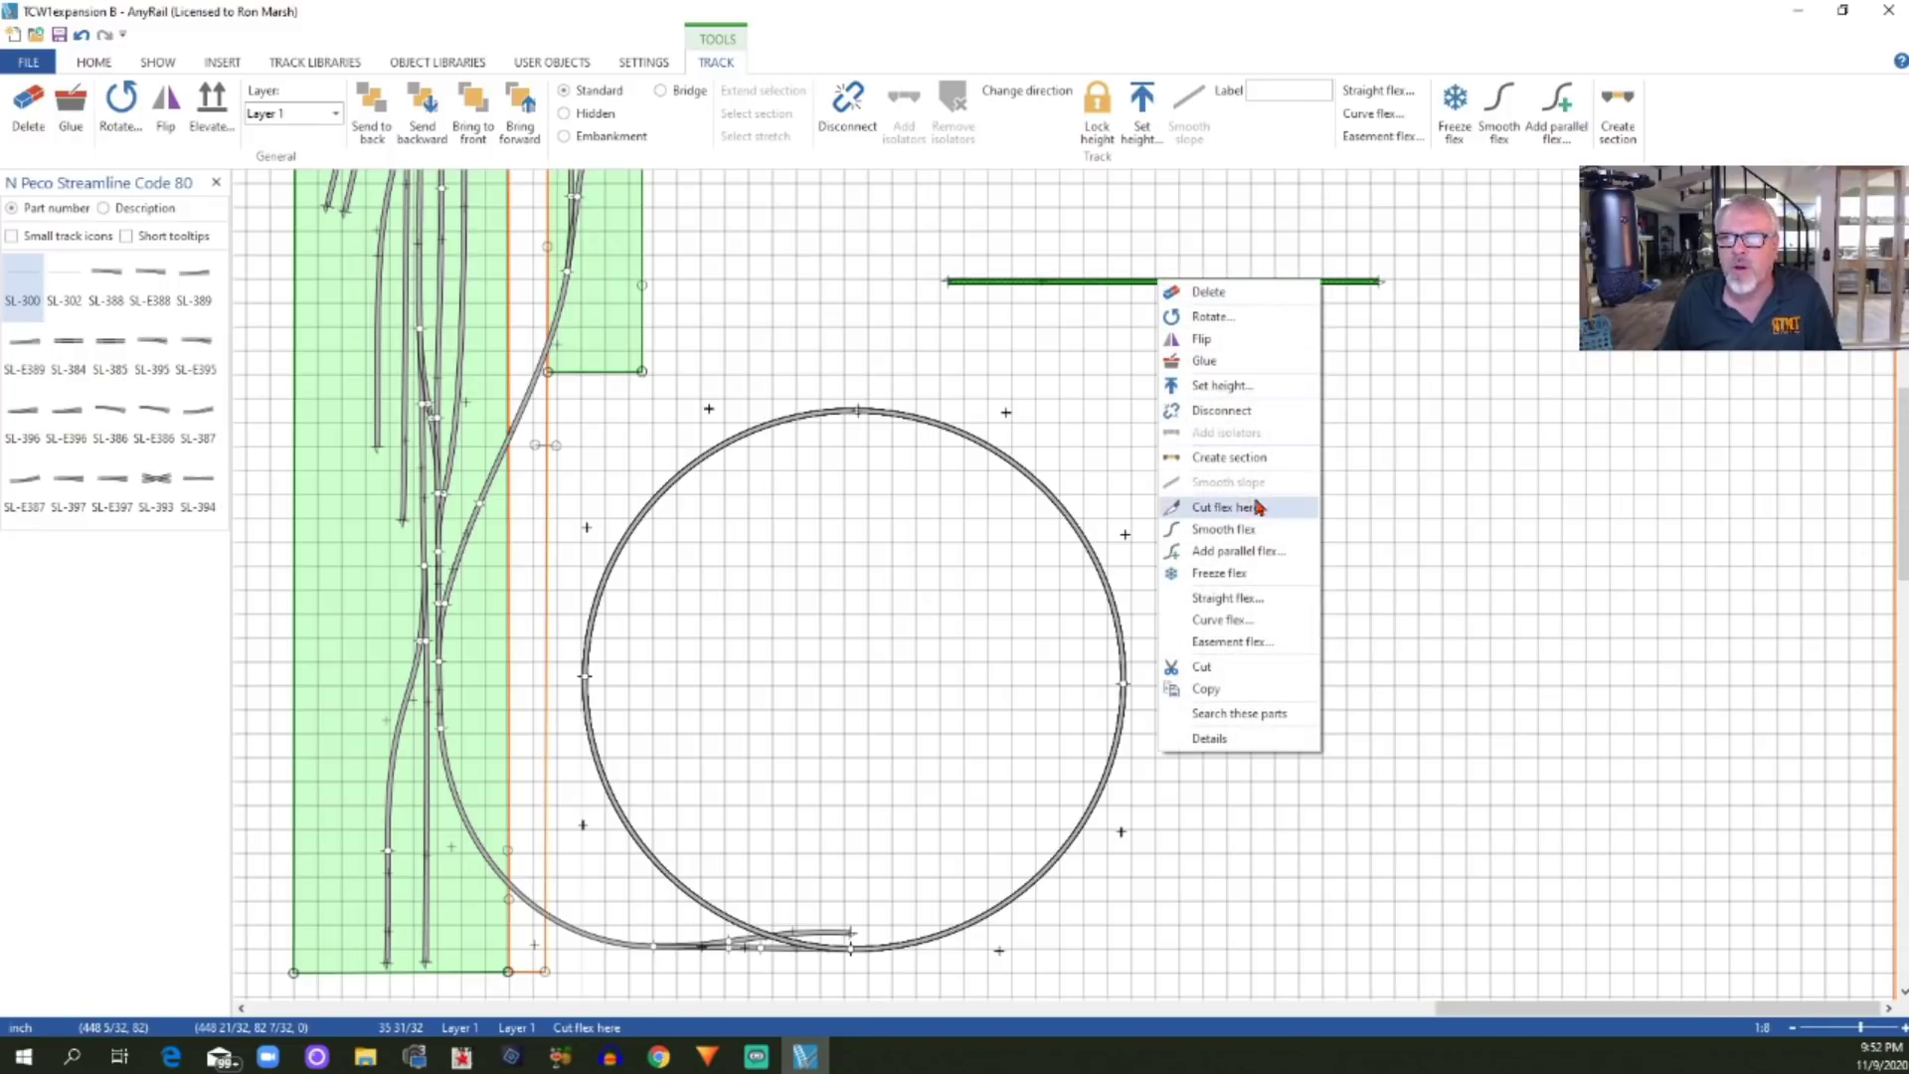
click(1239, 513)
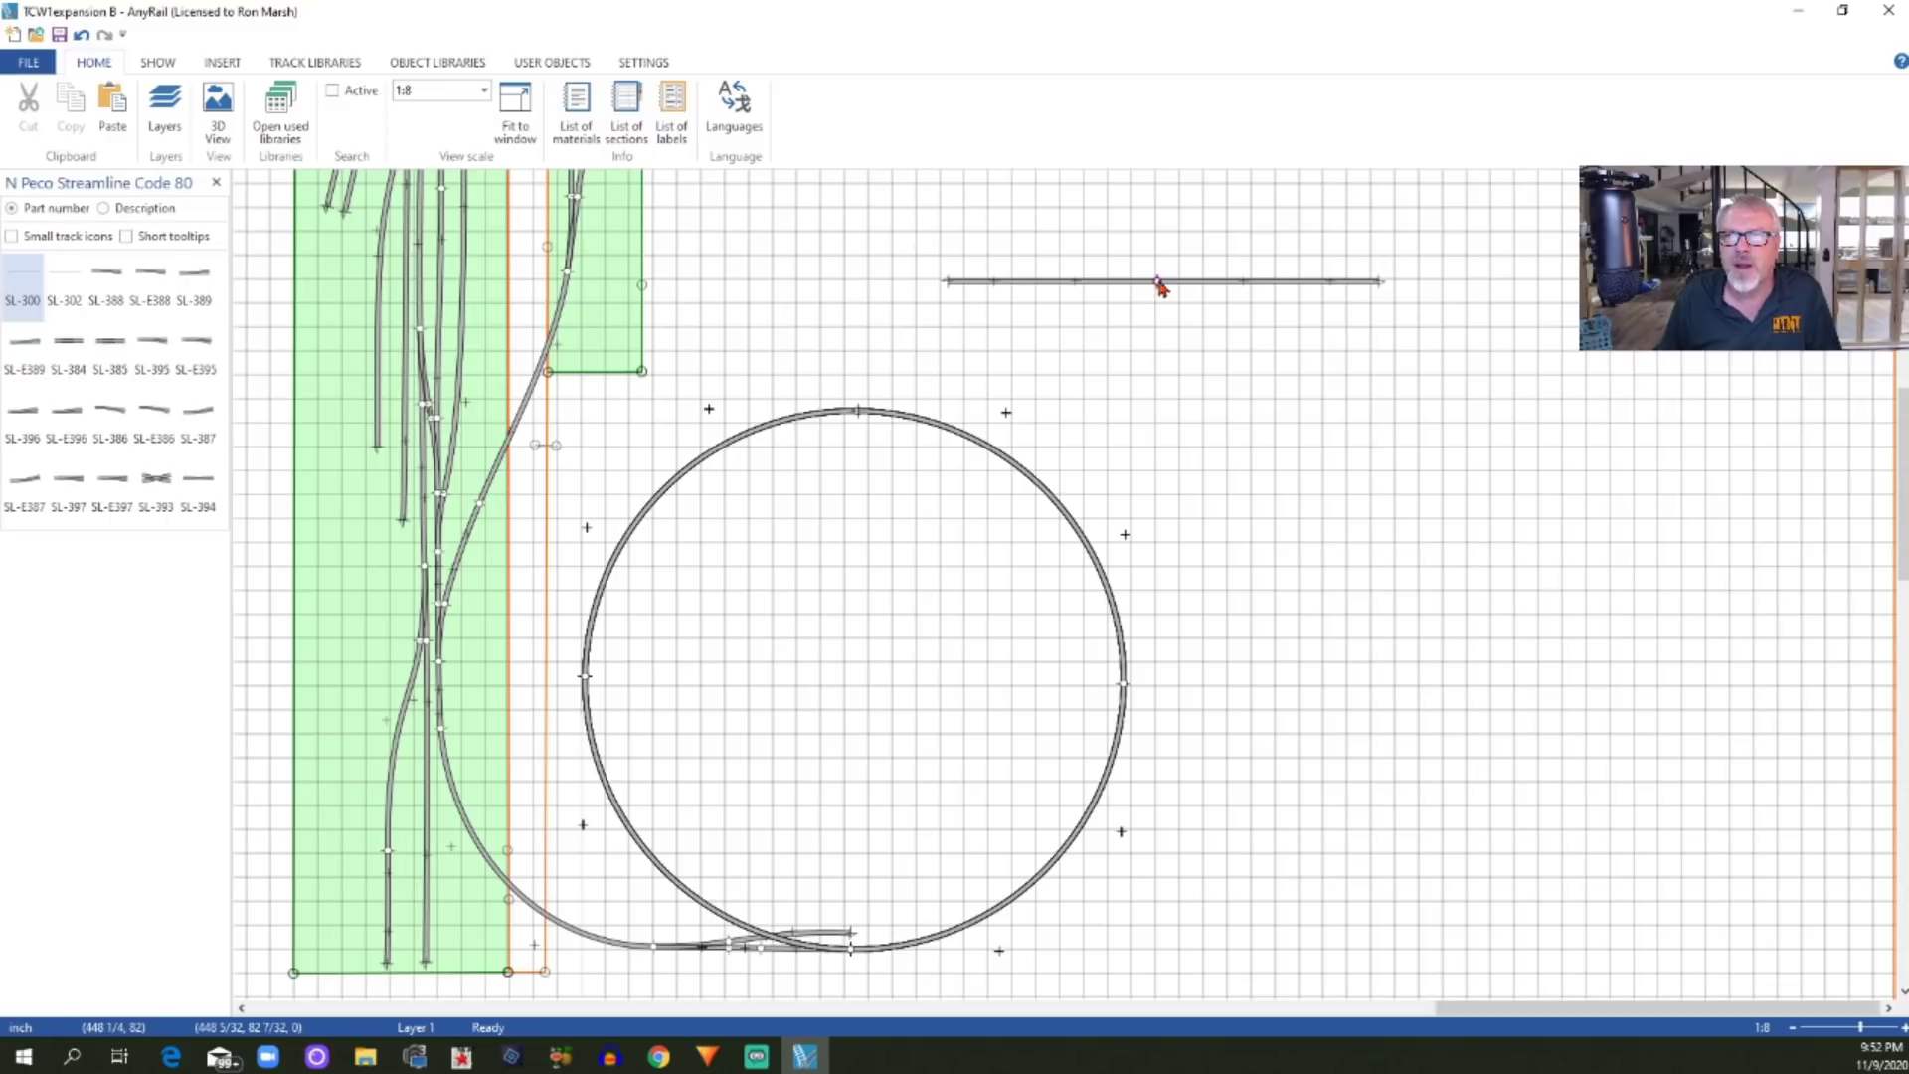
right_click(1162, 288)
click(1201, 369)
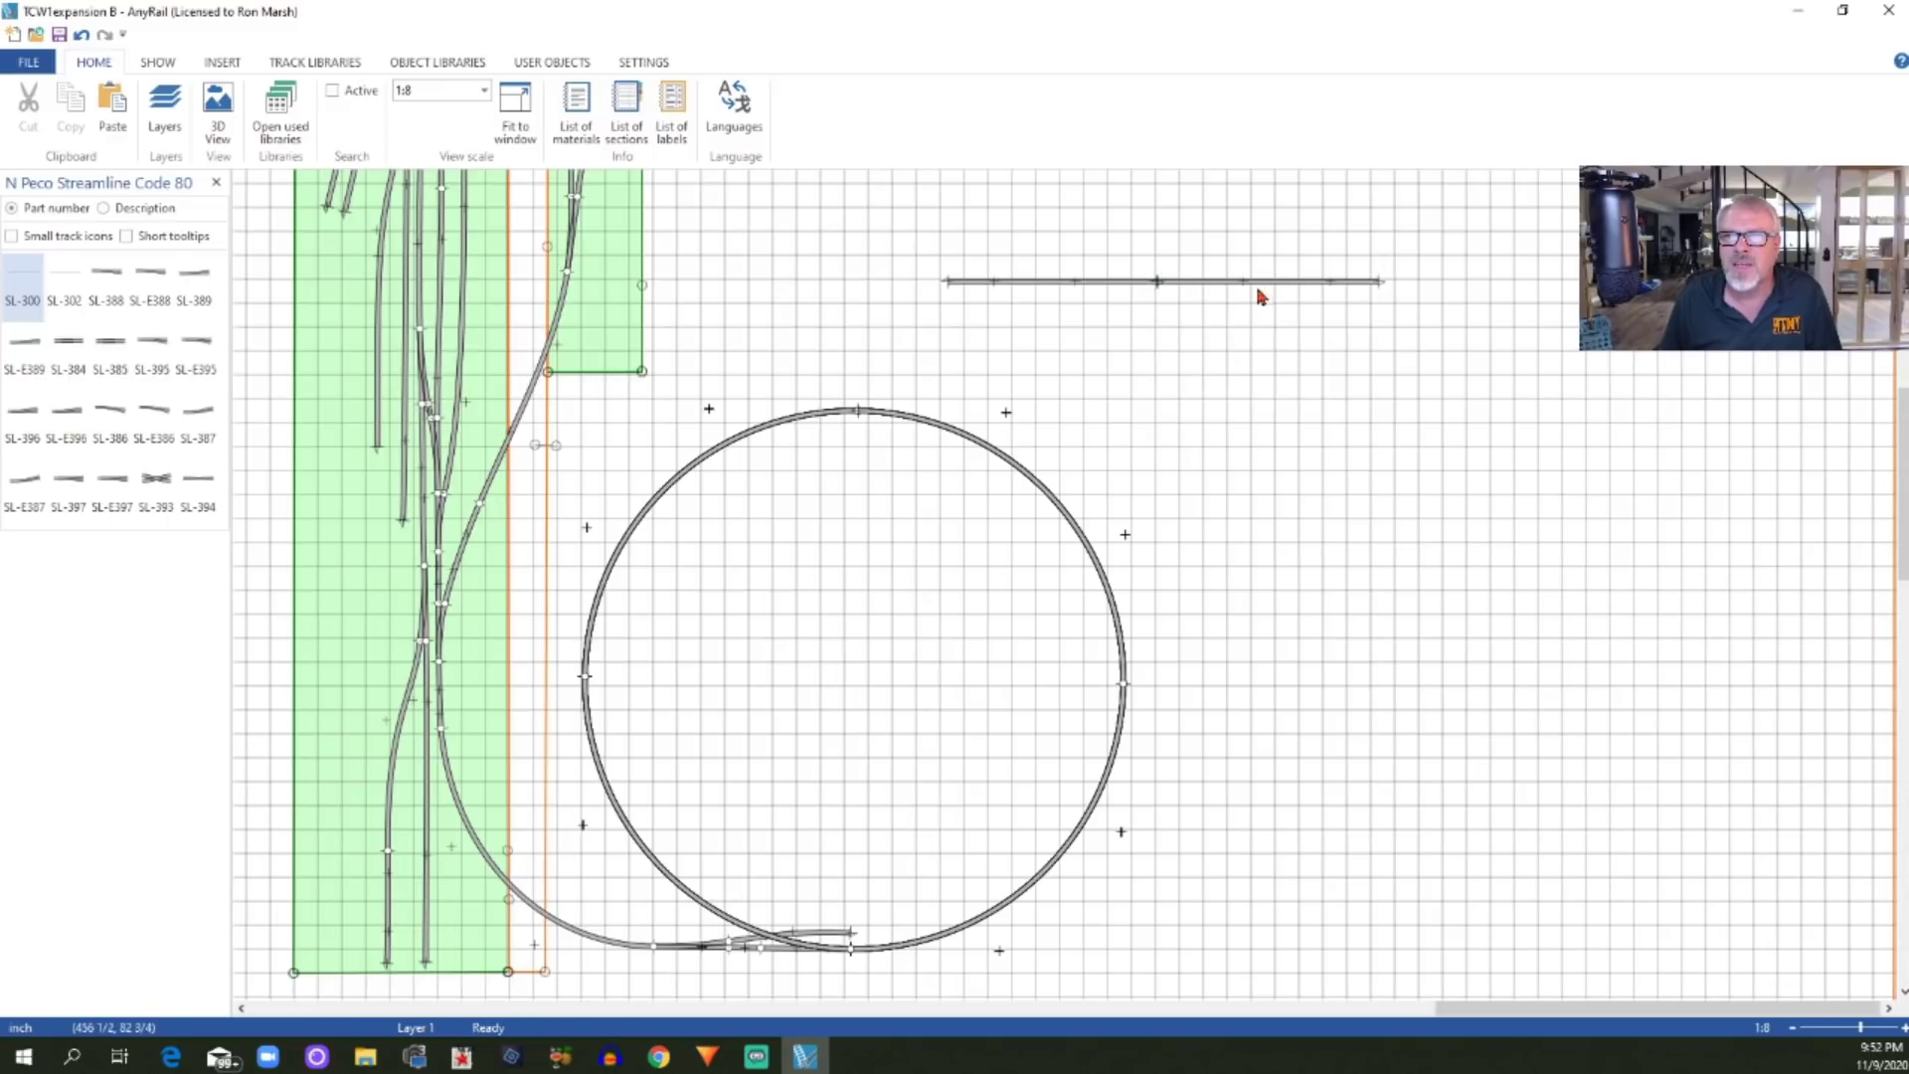
Attach the right half of the cut track to the helix's top joint and set the other half aside above the helix
drag(1273, 287, 758, 418)
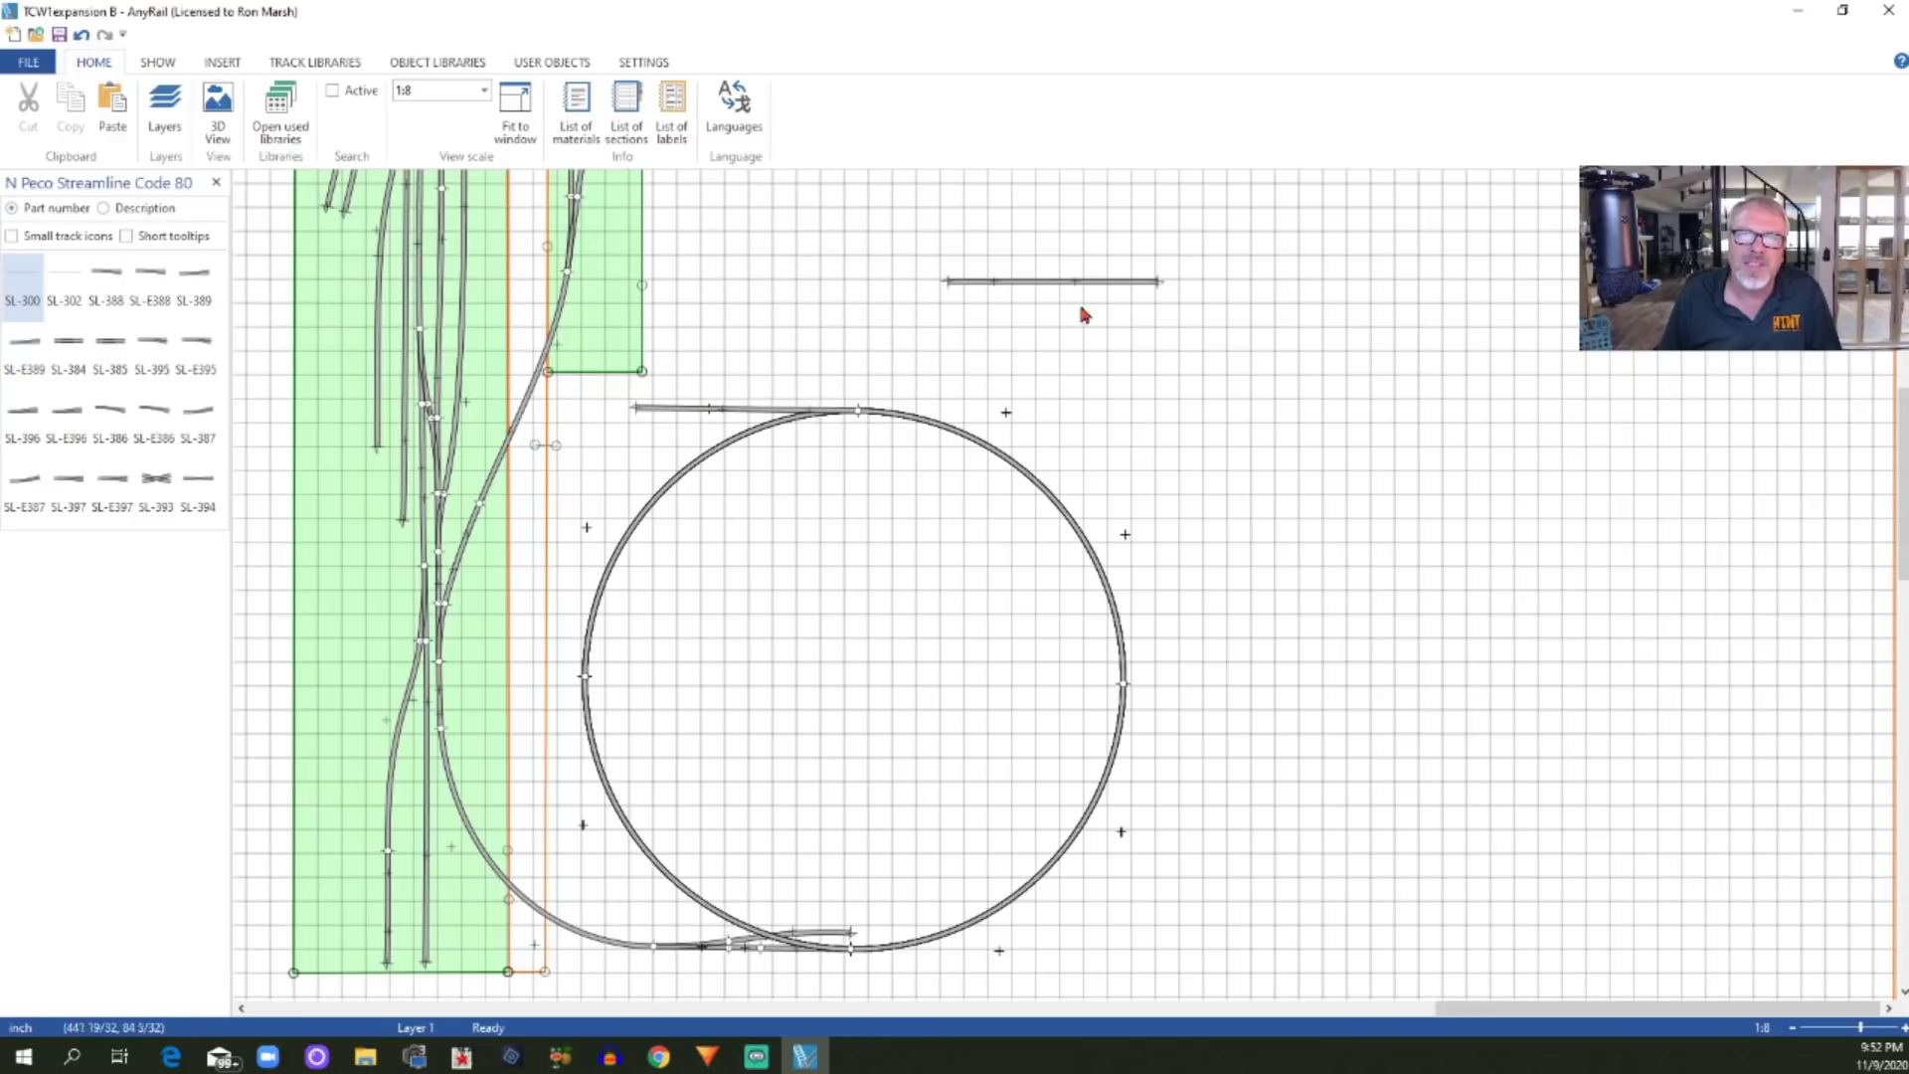
drag(1041, 290, 781, 225)
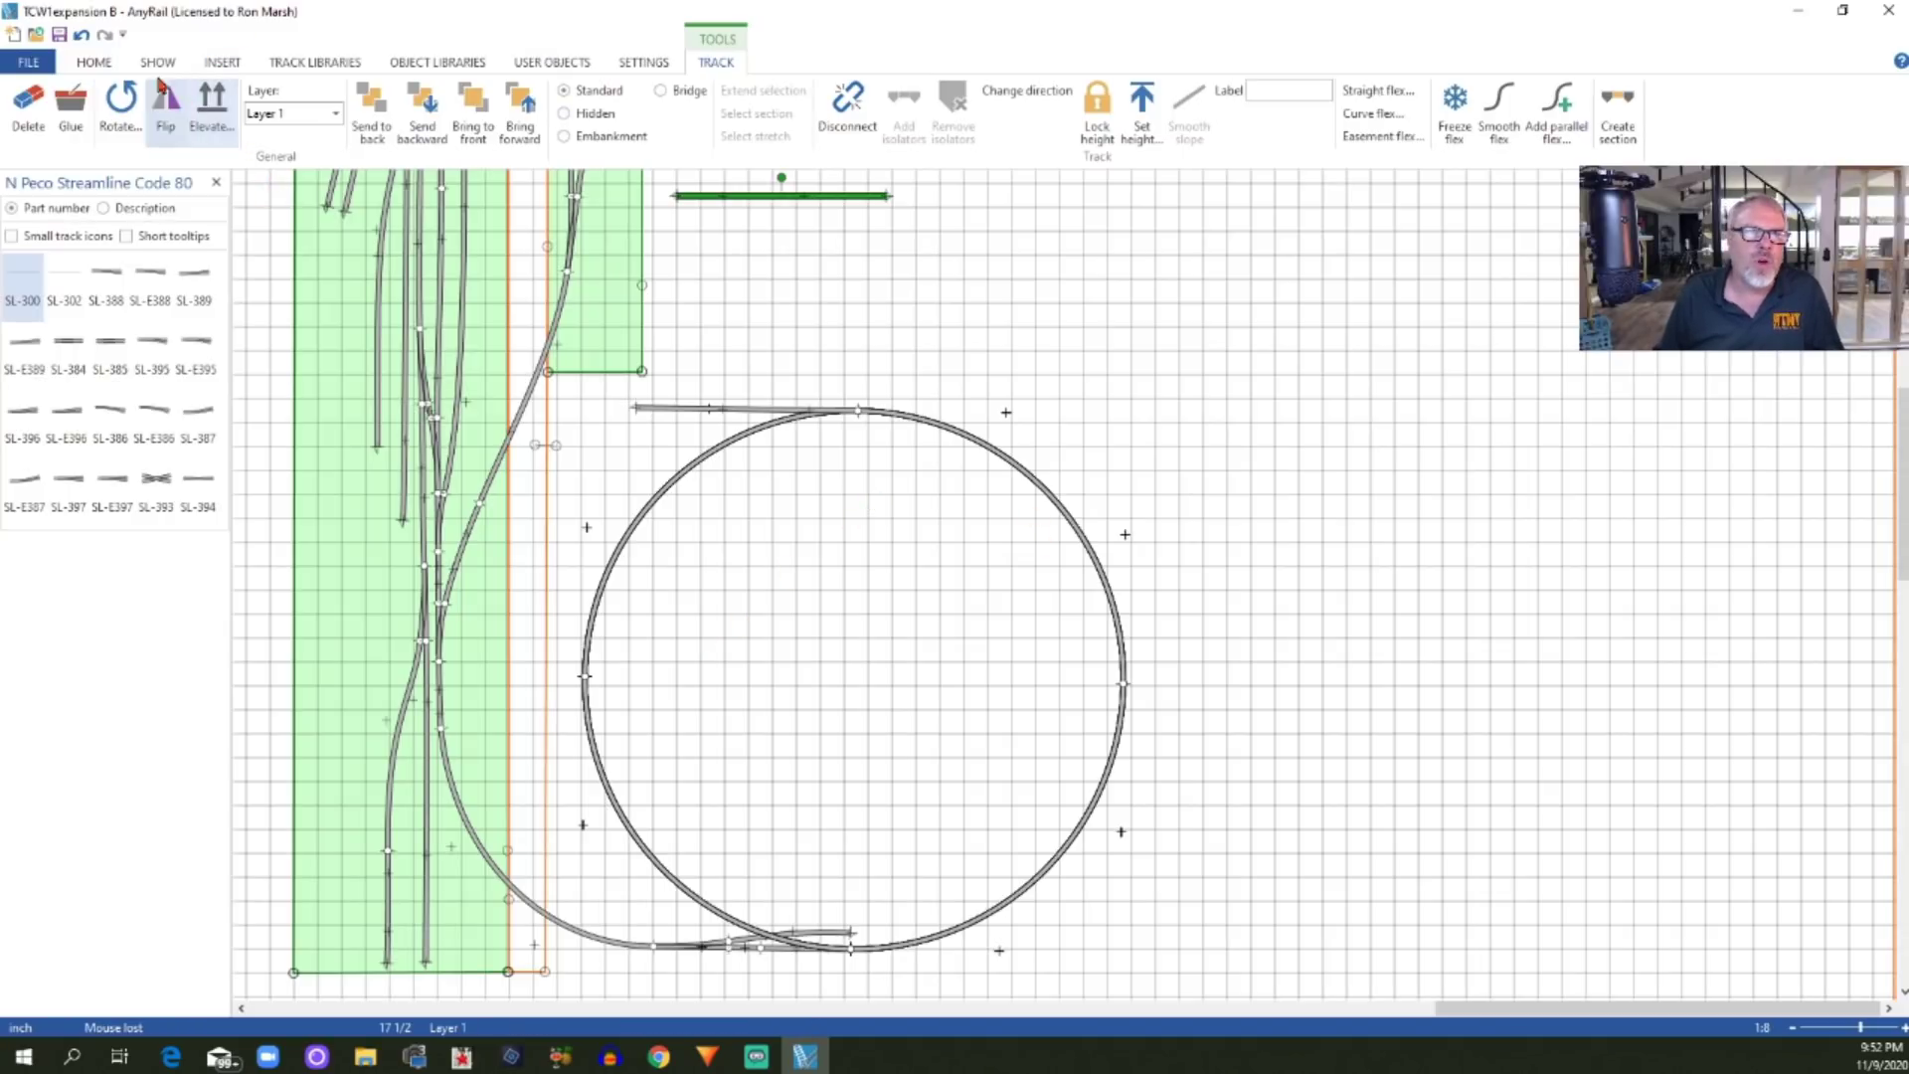
Examine the helix and its connections to the layout from several angles in 3D with a cloudy sky, and return to the 2D design
click(93, 63)
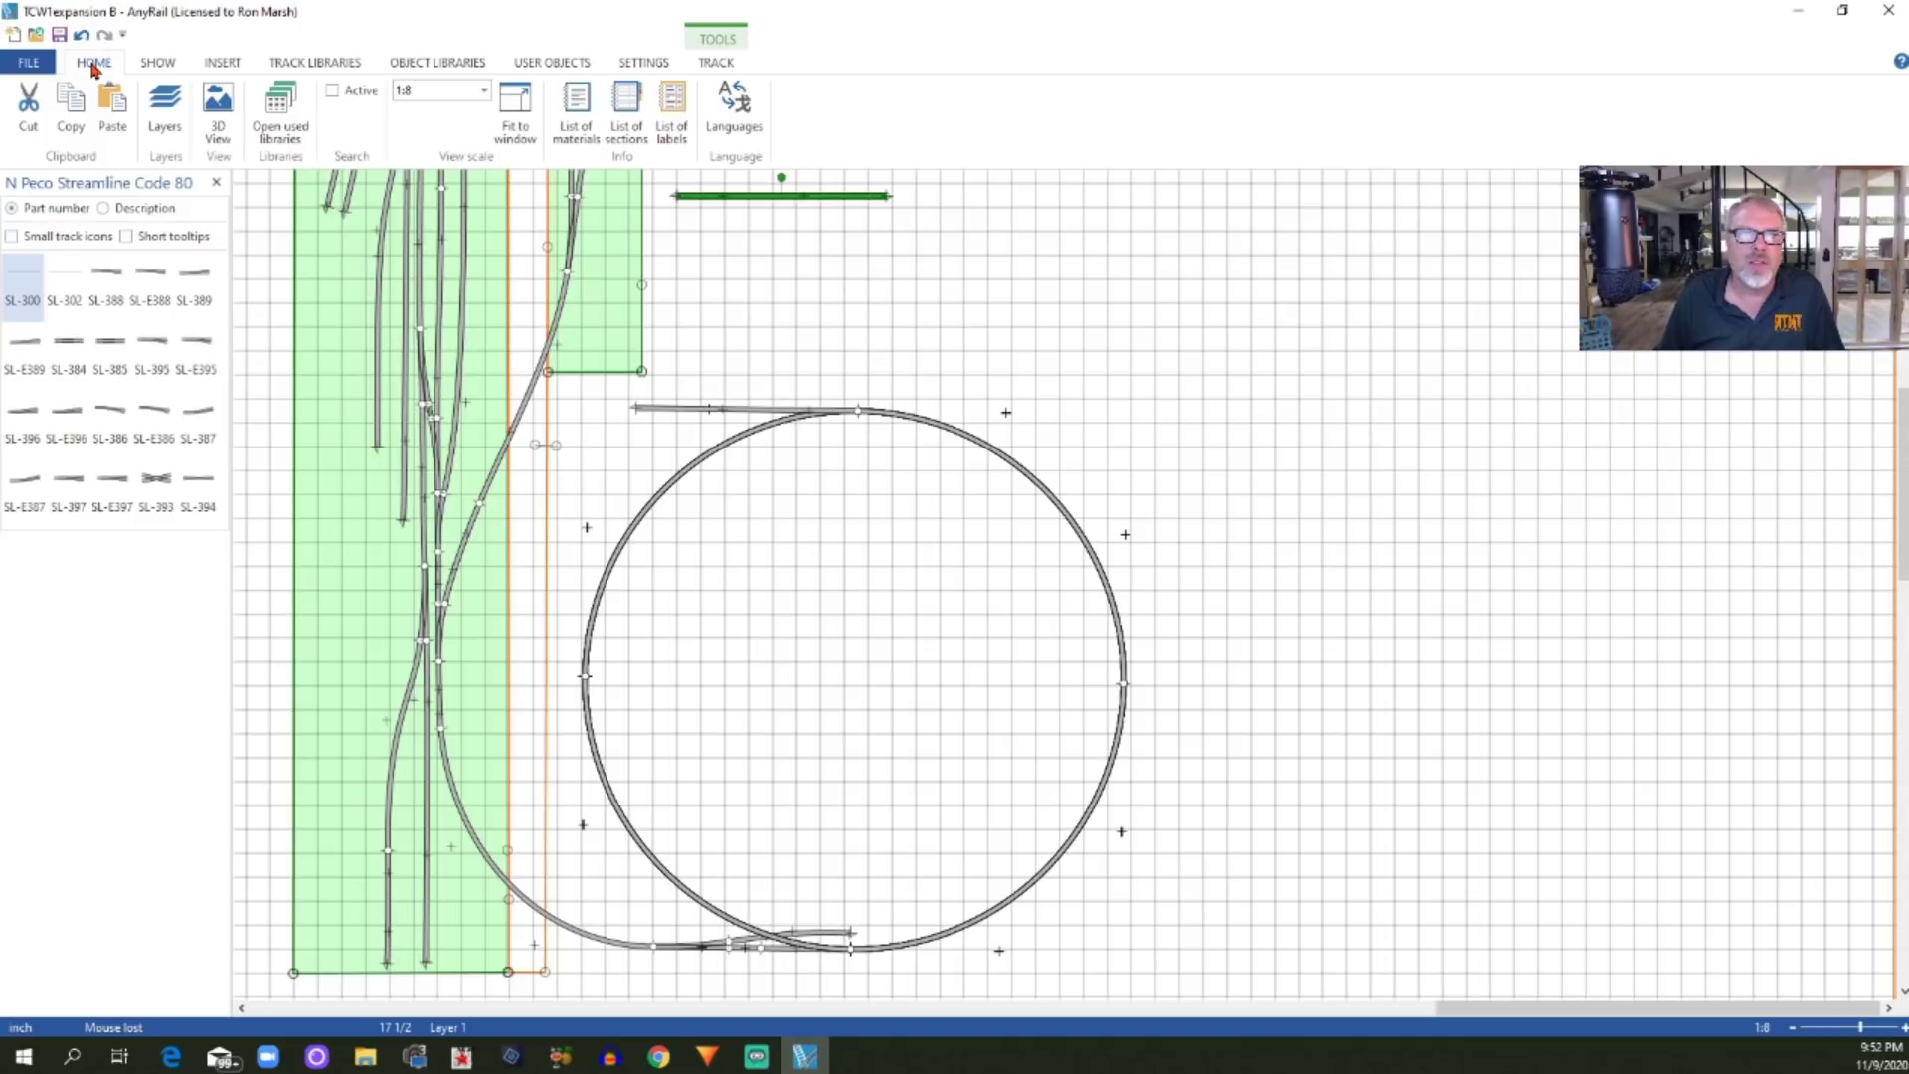
click(218, 120)
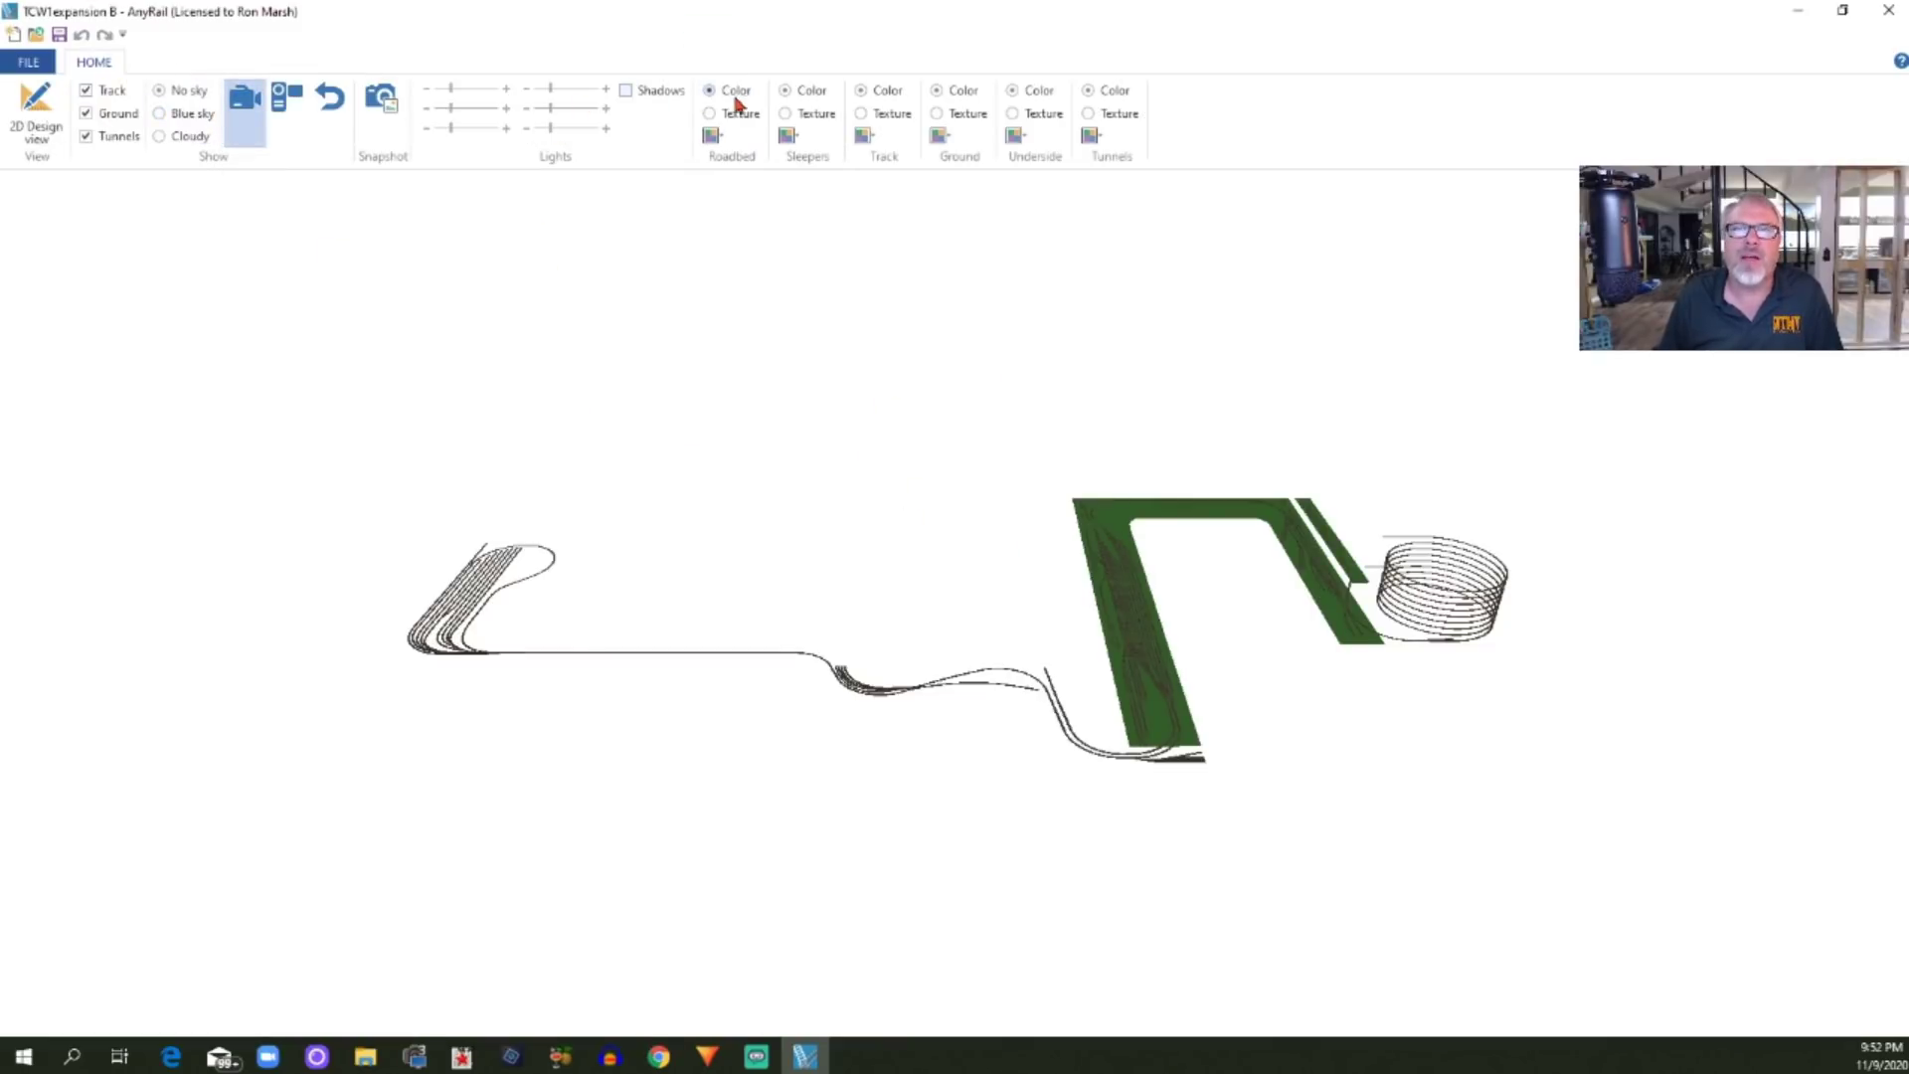
click(160, 139)
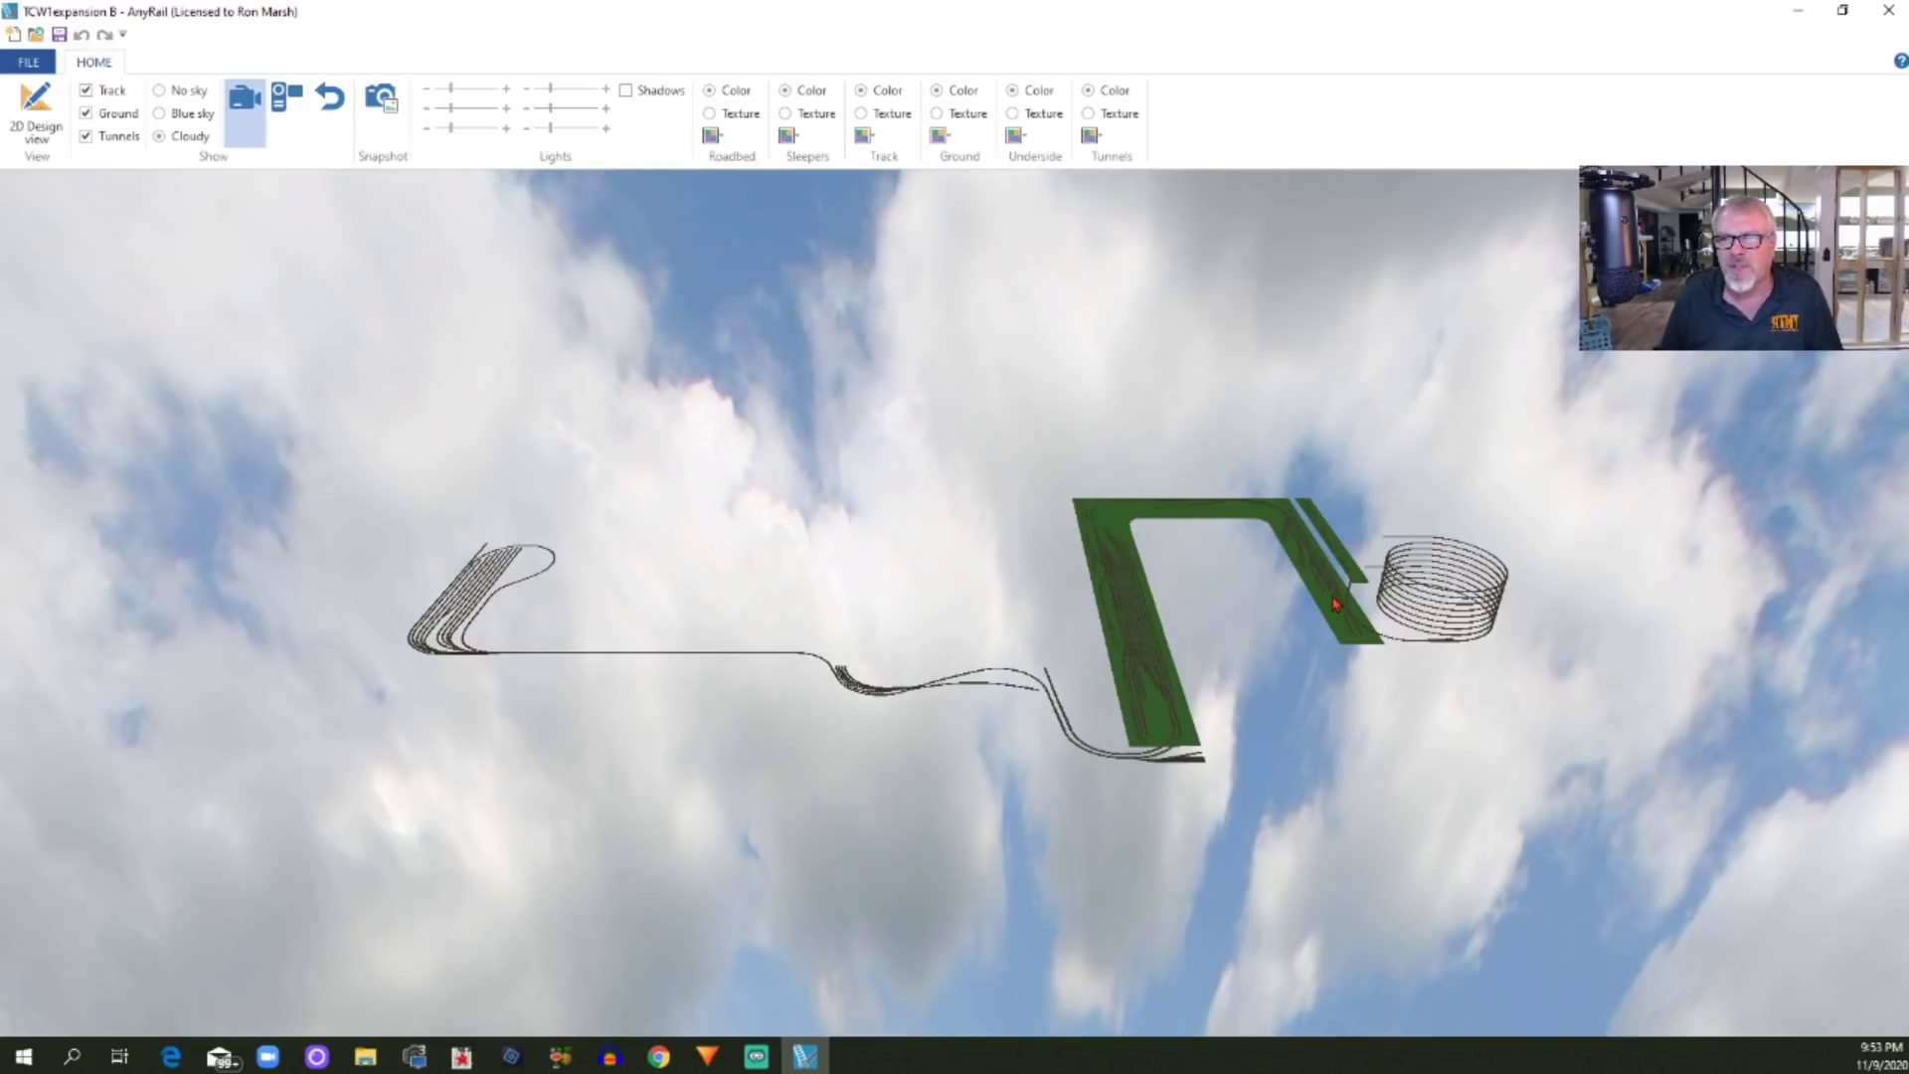
drag(1313, 614, 575, 624)
drag(1150, 656, 904, 626)
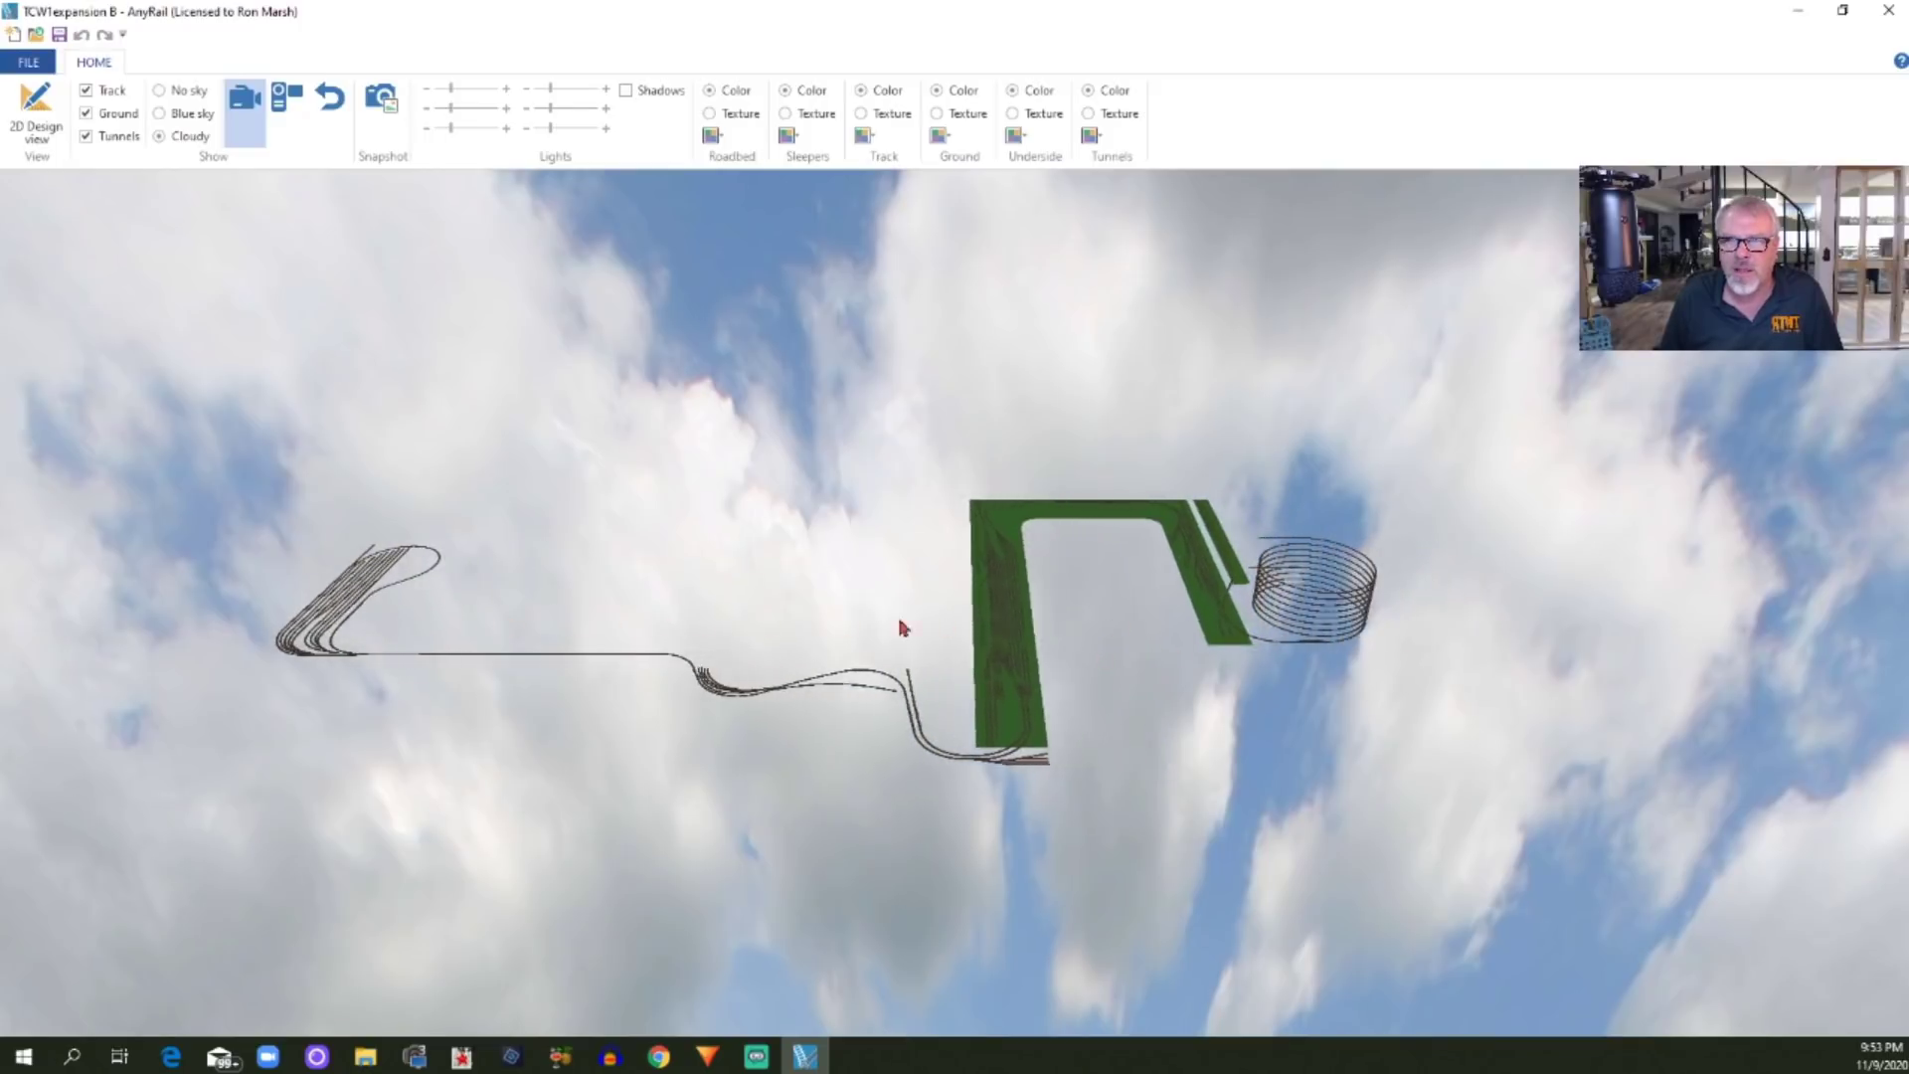
drag(1173, 618, 1305, 768)
drag(1686, 666, 600, 682)
drag(825, 686, 1247, 674)
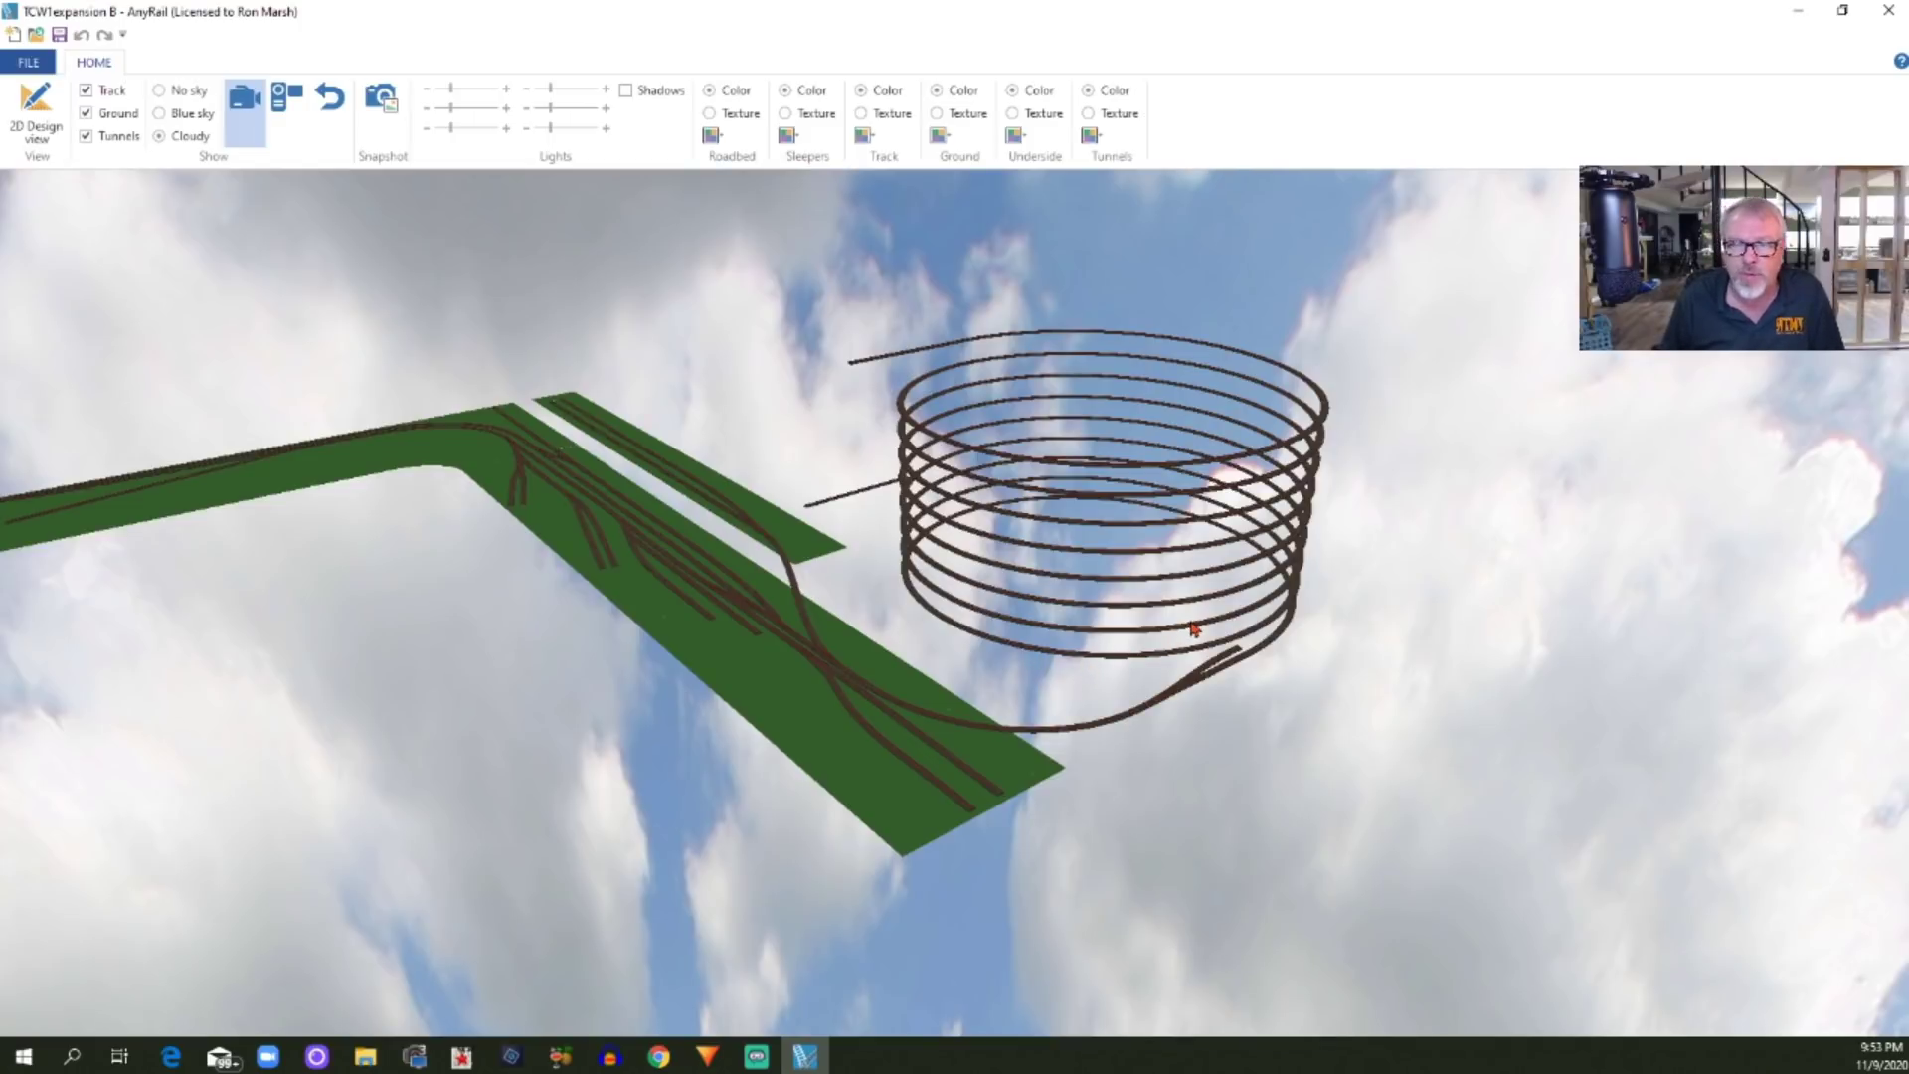
drag(1127, 679, 1728, 659)
drag(1397, 673, 841, 714)
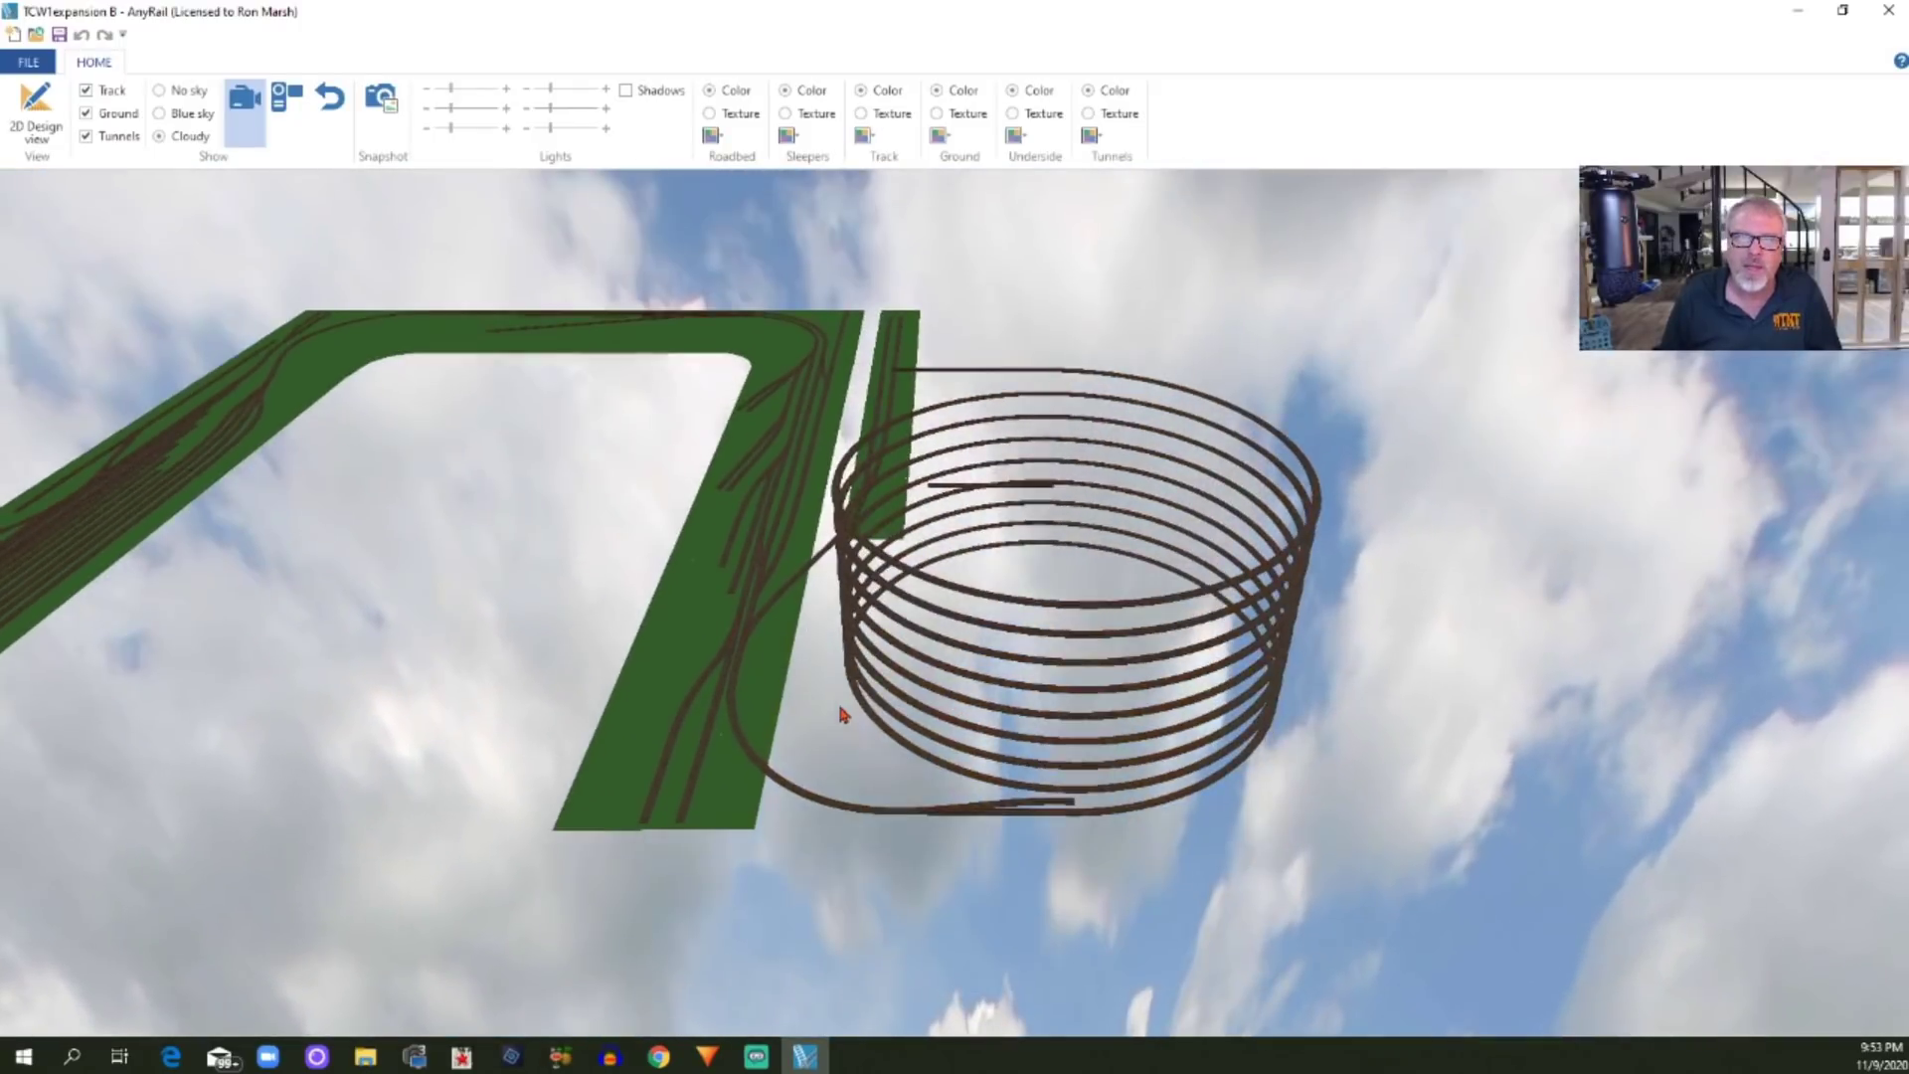
click(51, 143)
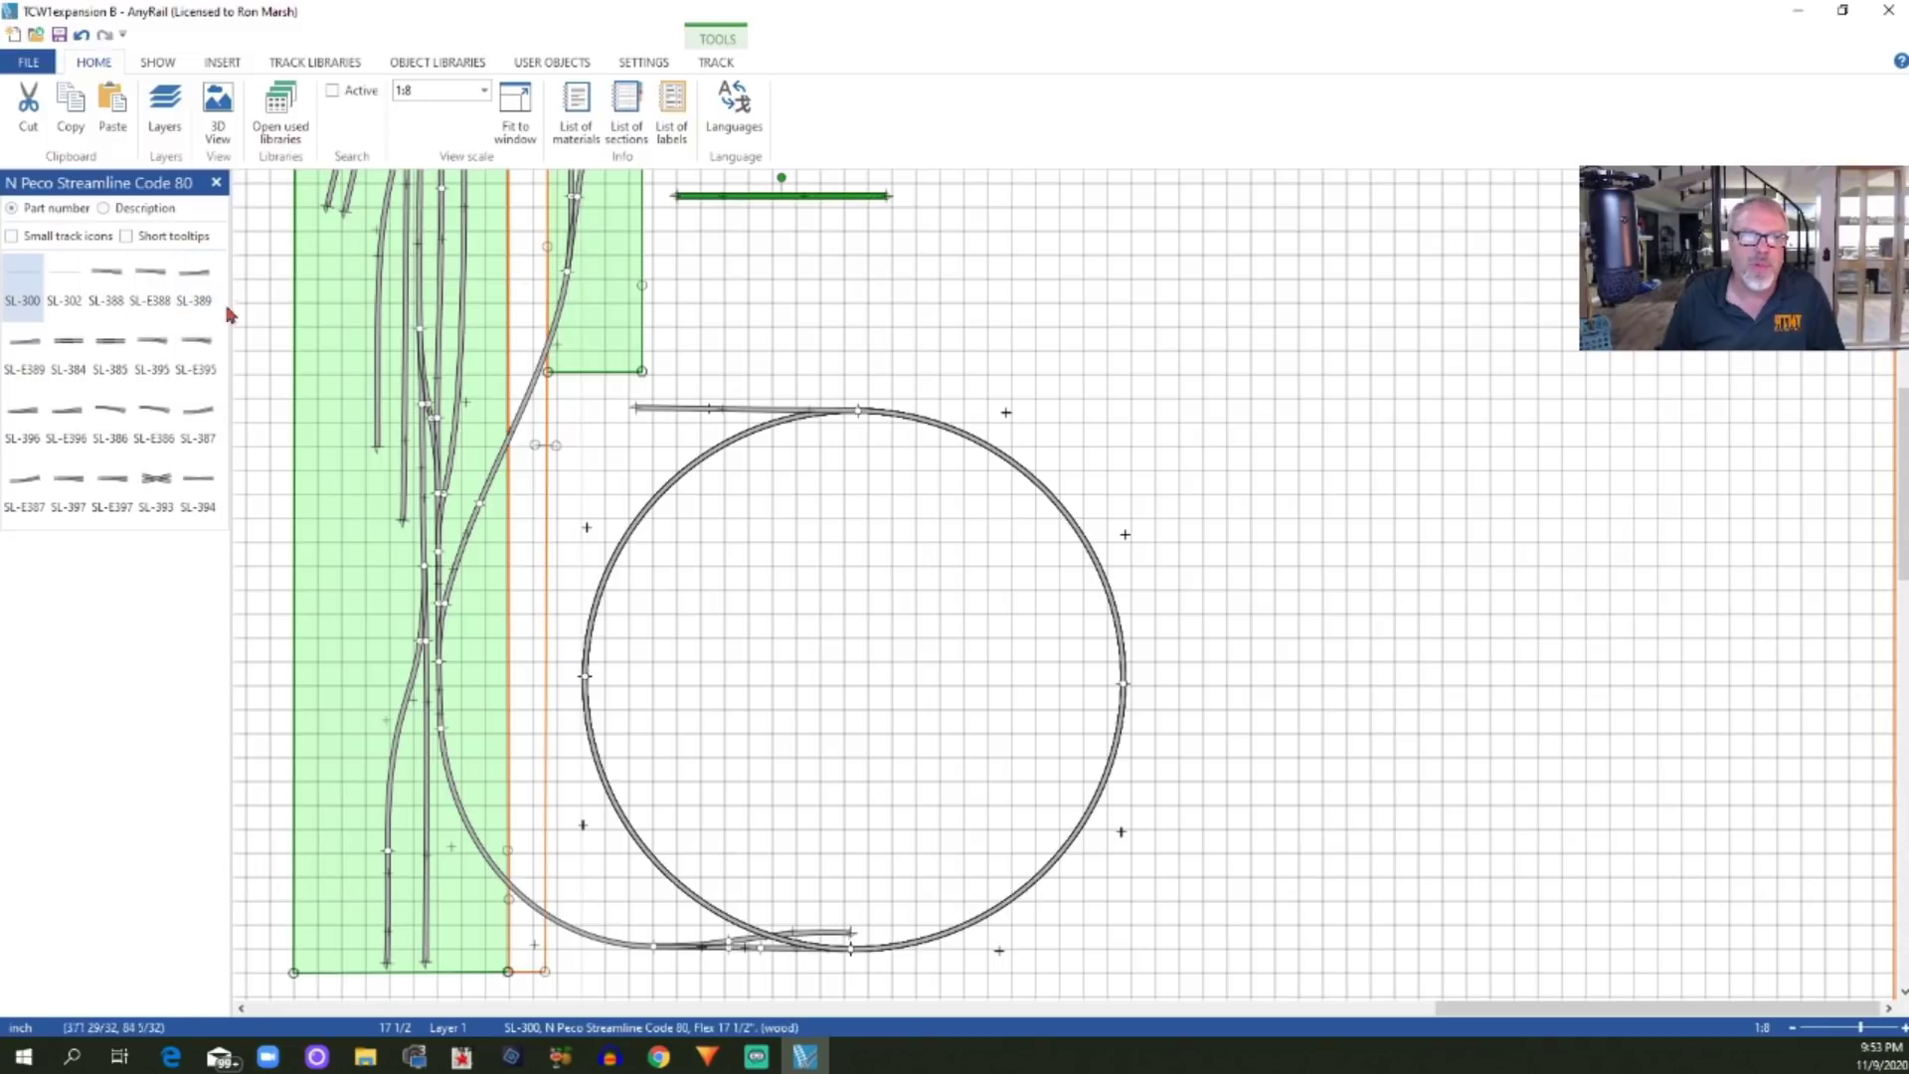
Place another SL-300 flex track beside the helix, curve it to 90 degrees with a radius of 21, and move it up
drag(21, 290, 1408, 852)
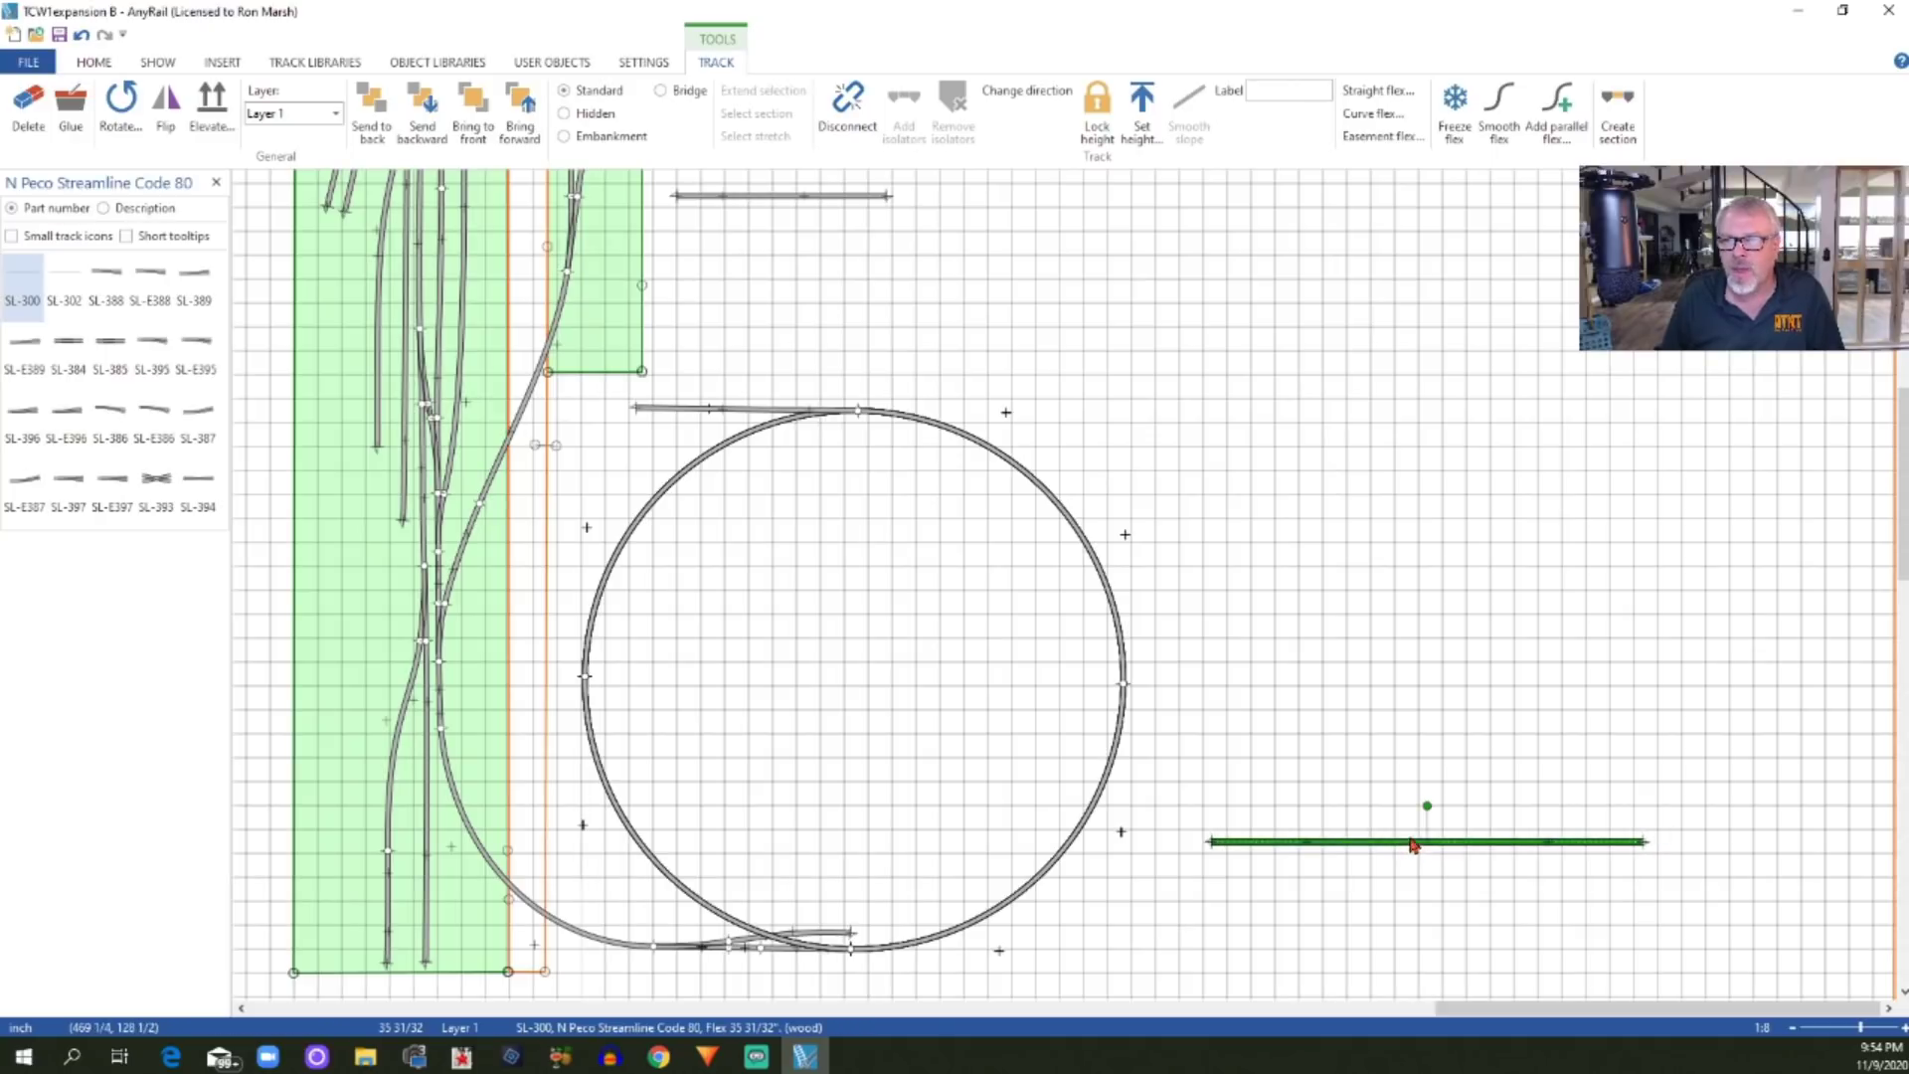
click(1374, 113)
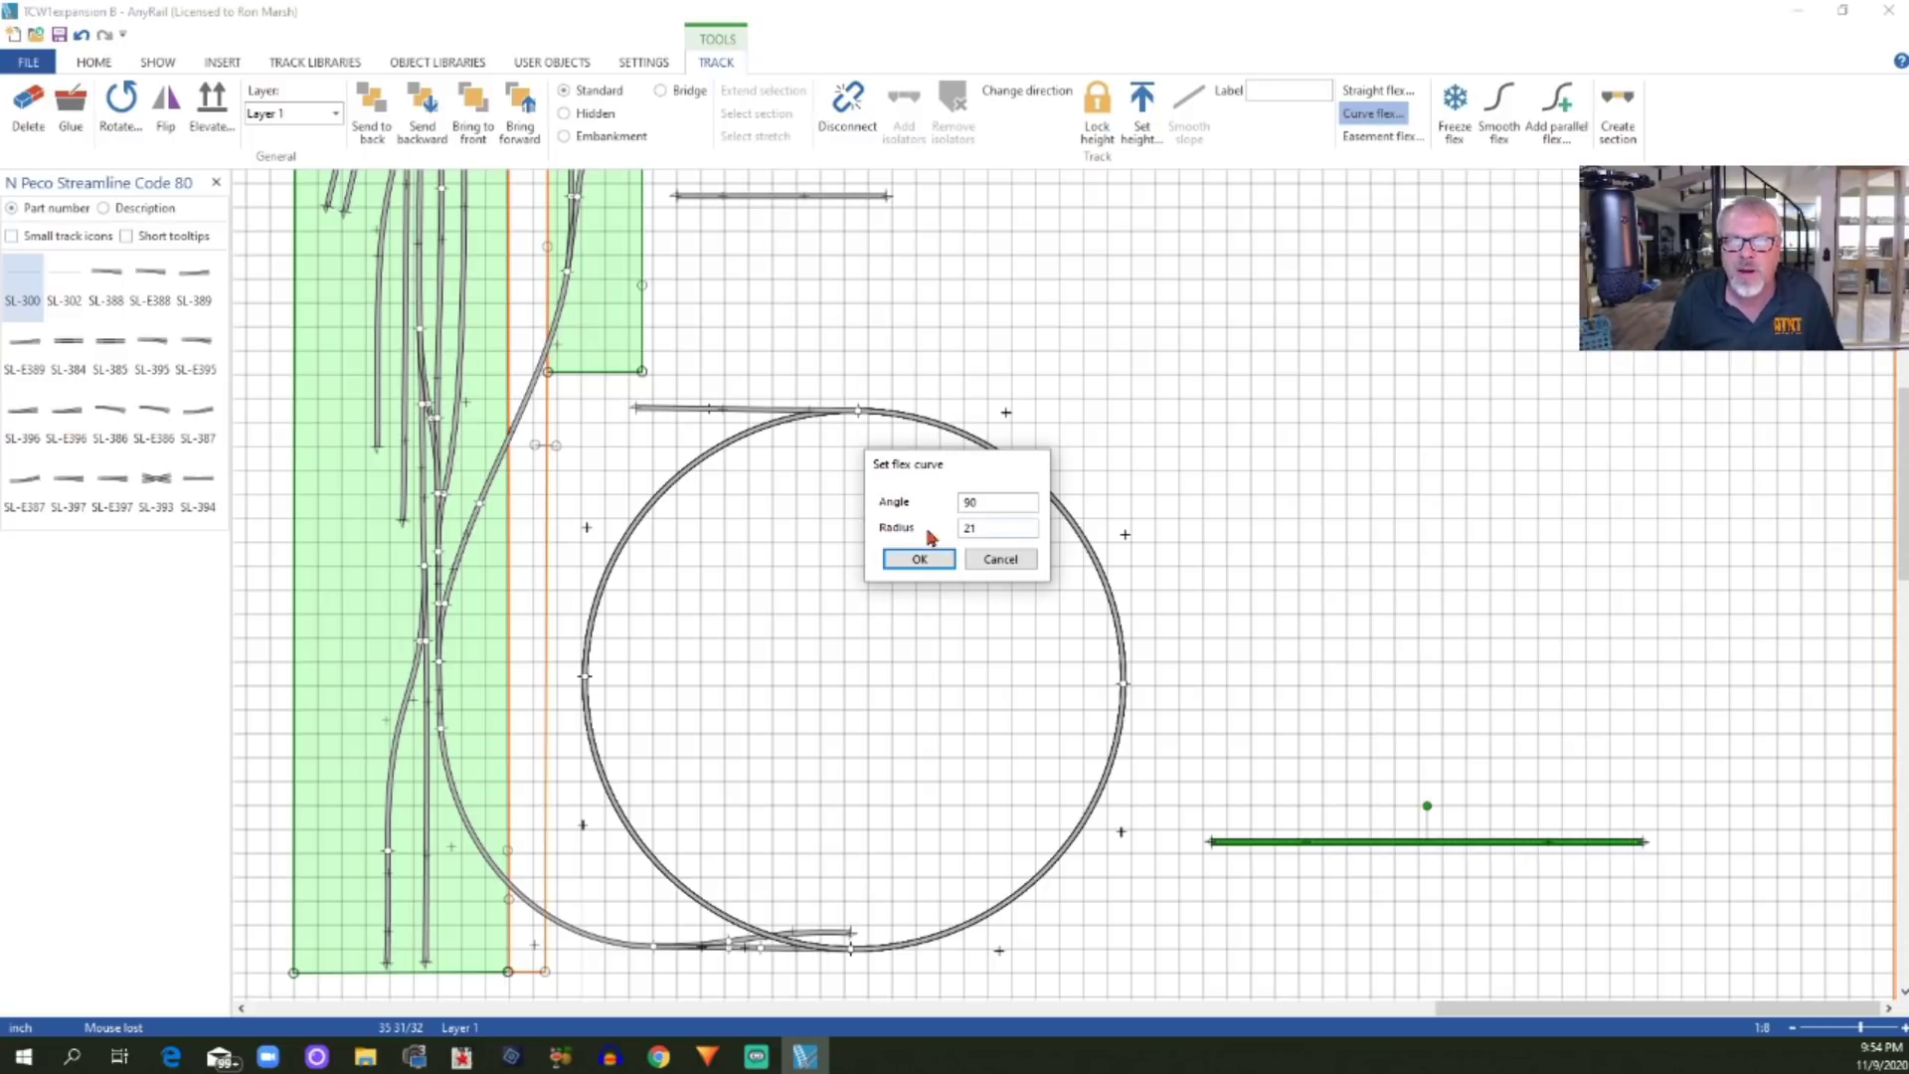
click(920, 559)
drag(1390, 922, 1413, 738)
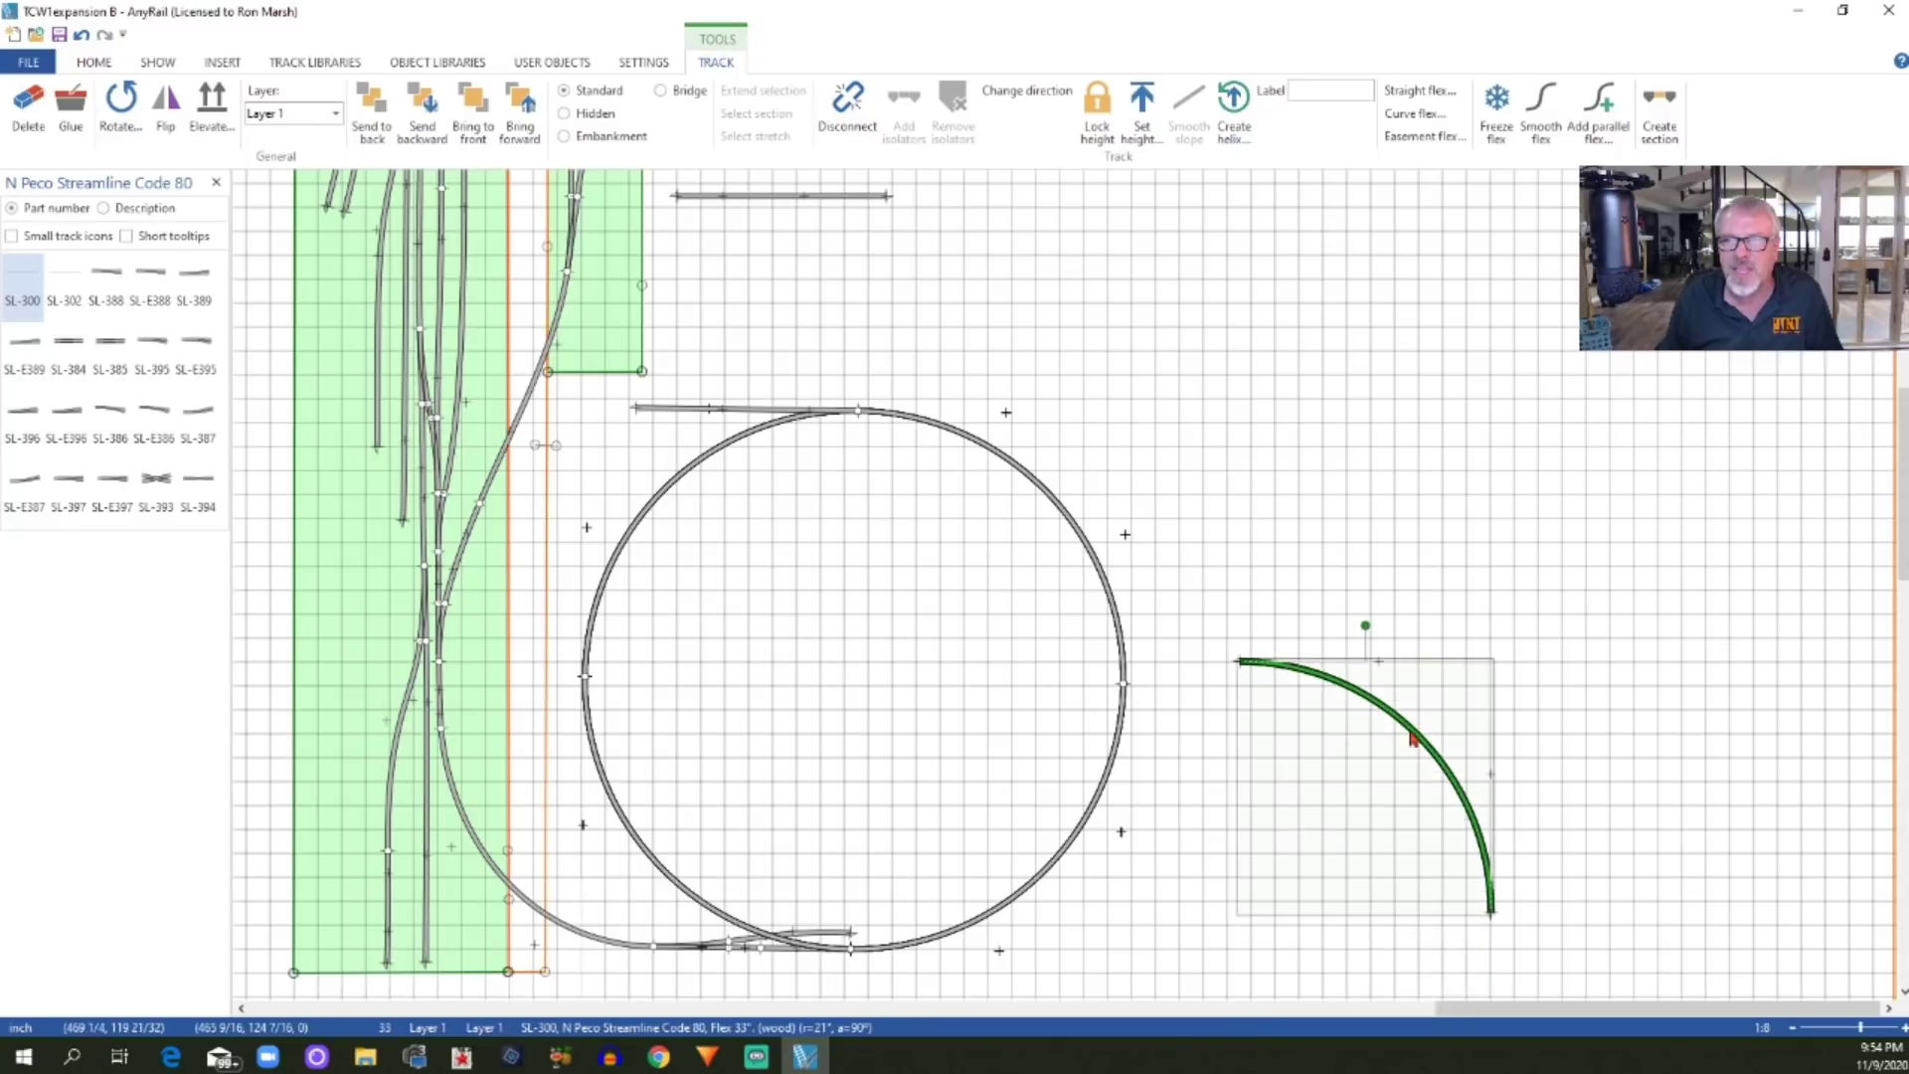
Rotate the curved flex track by -90 degrees and move it farther right, away from the helix
click(121, 107)
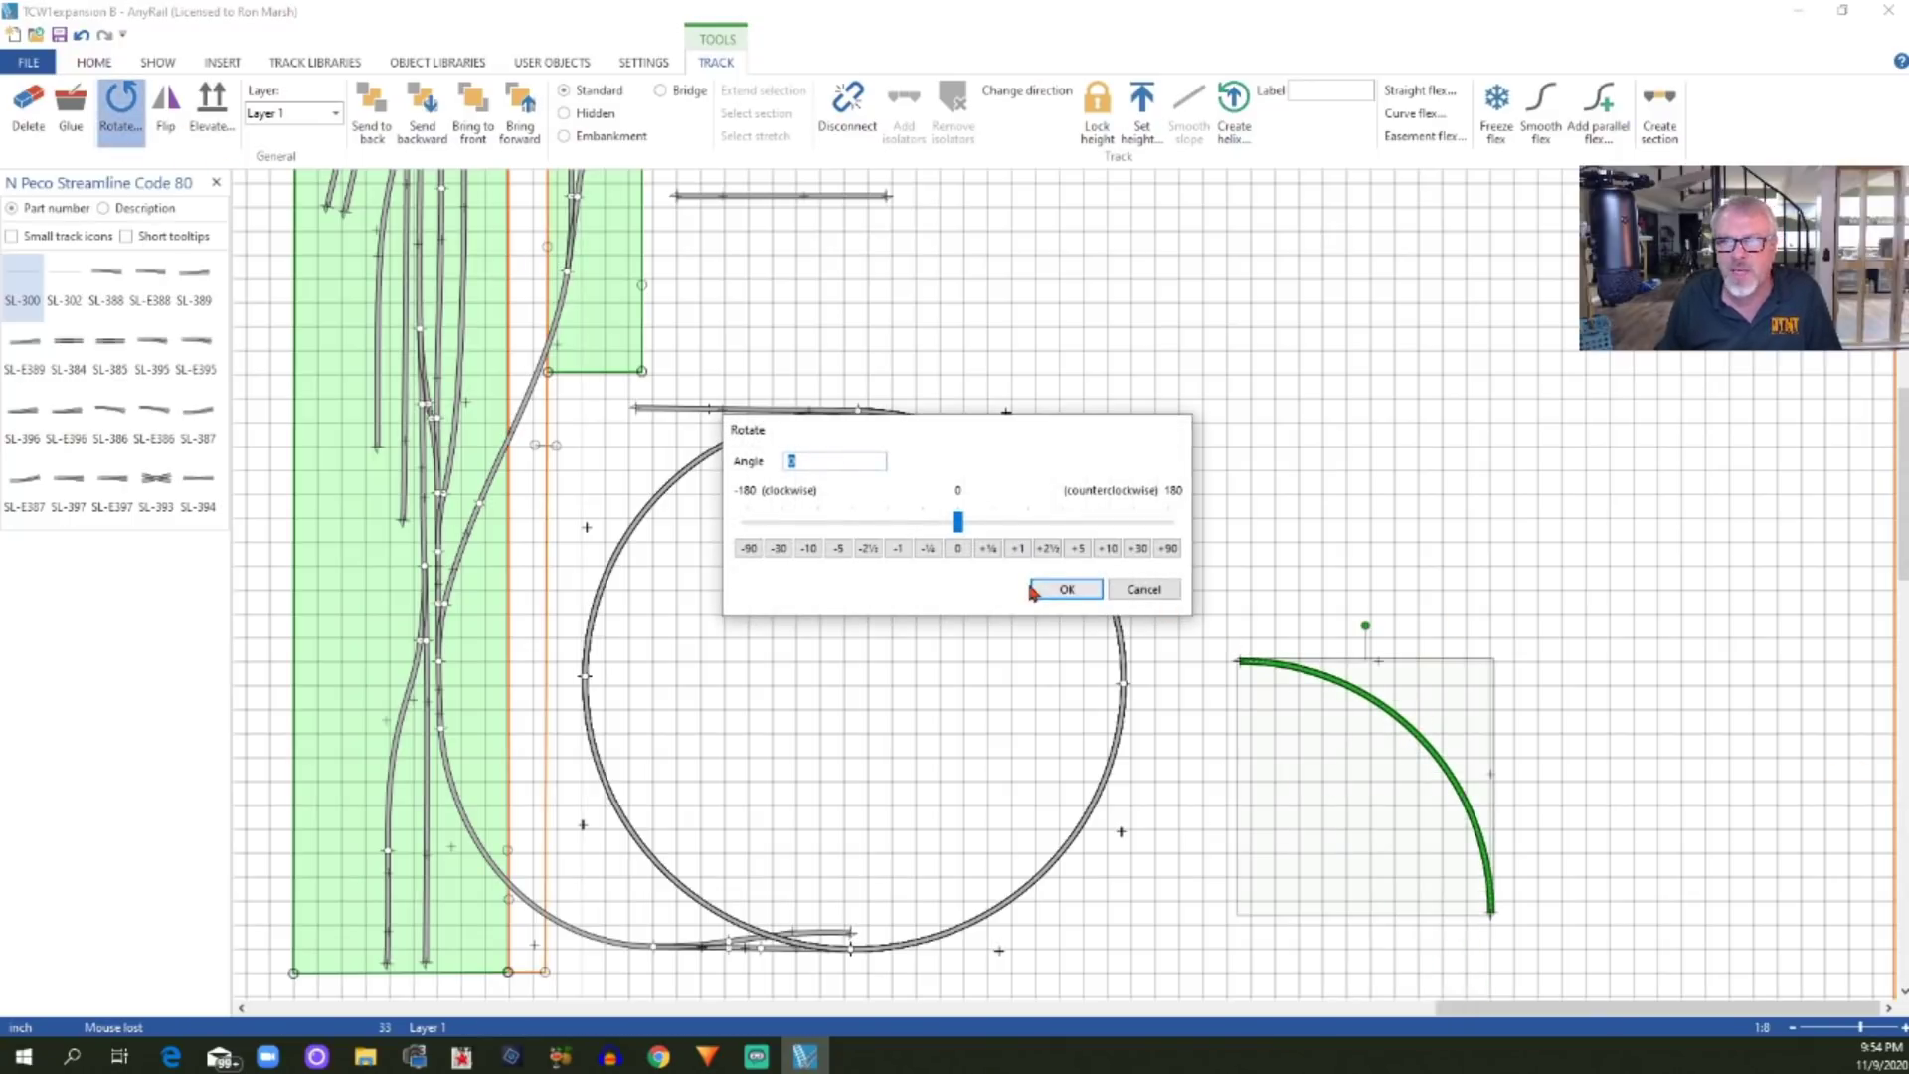
drag(959, 521, 855, 542)
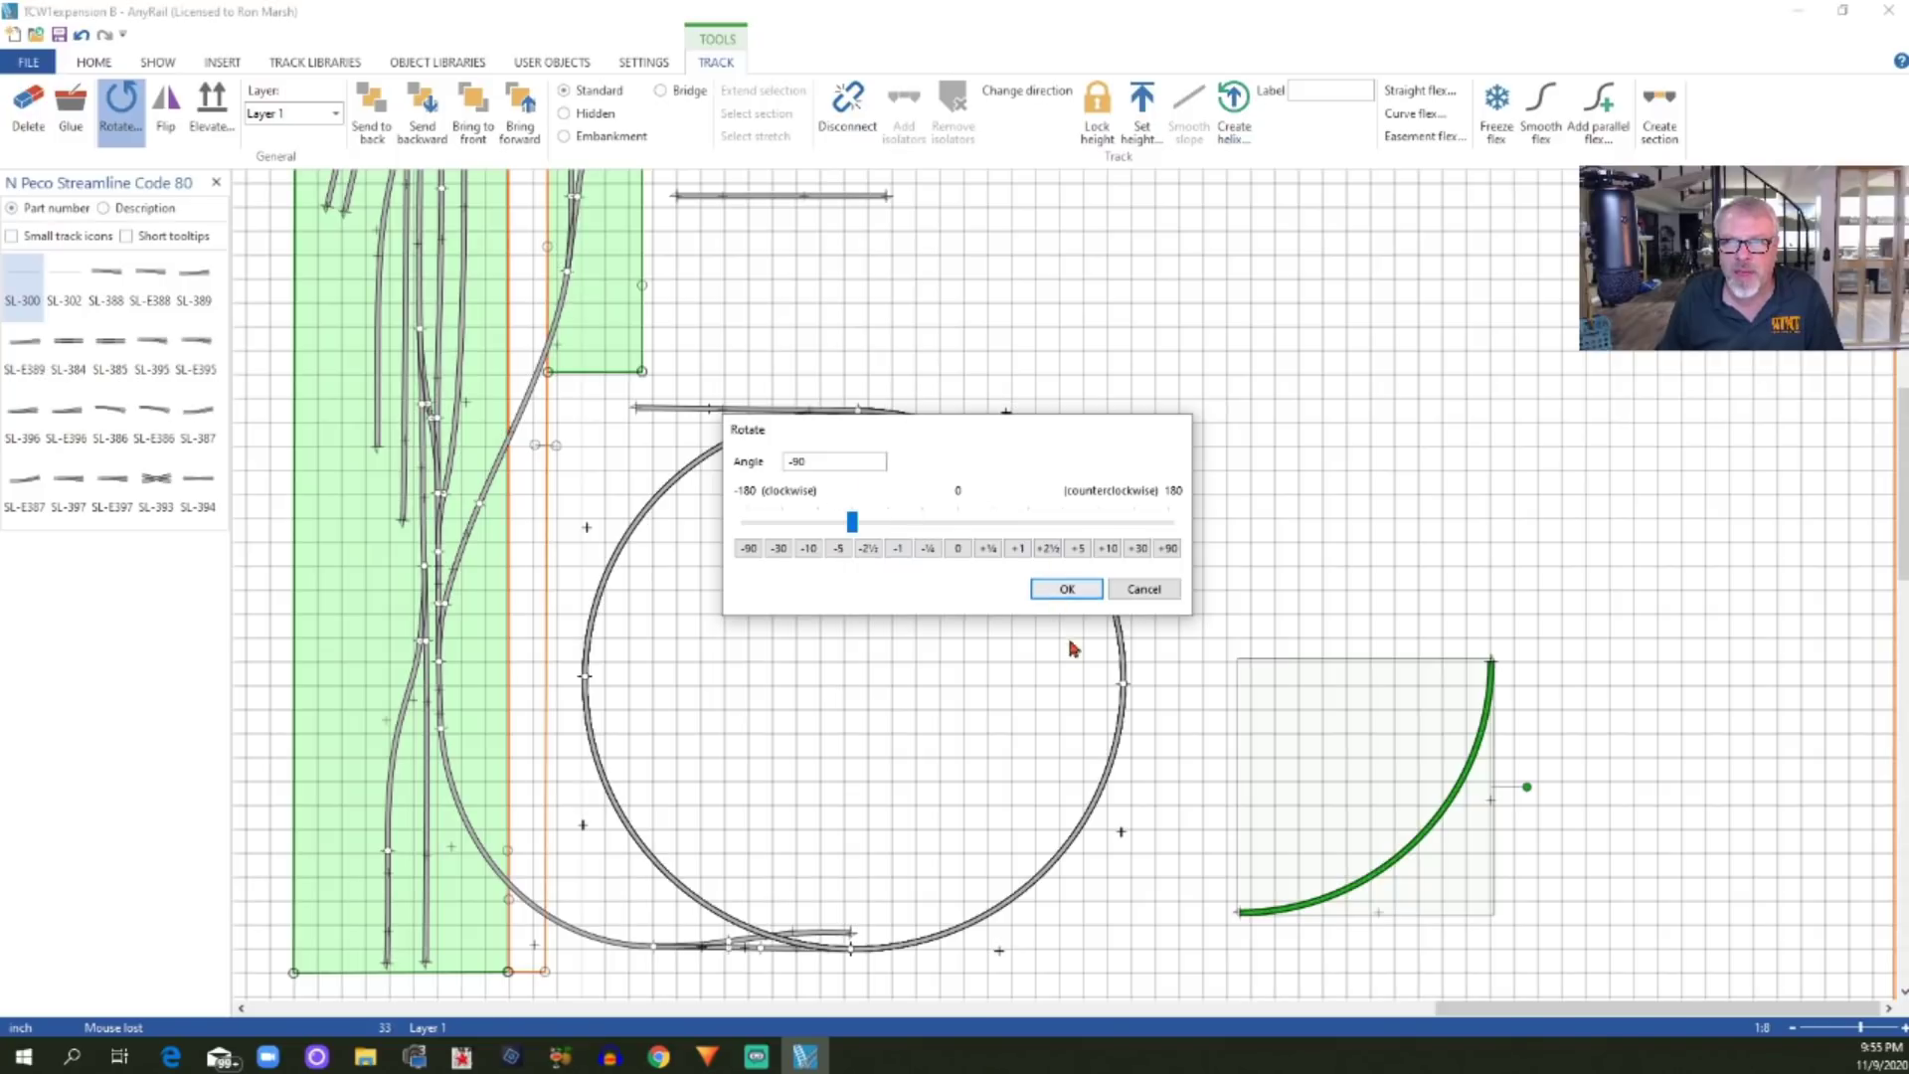
click(1066, 589)
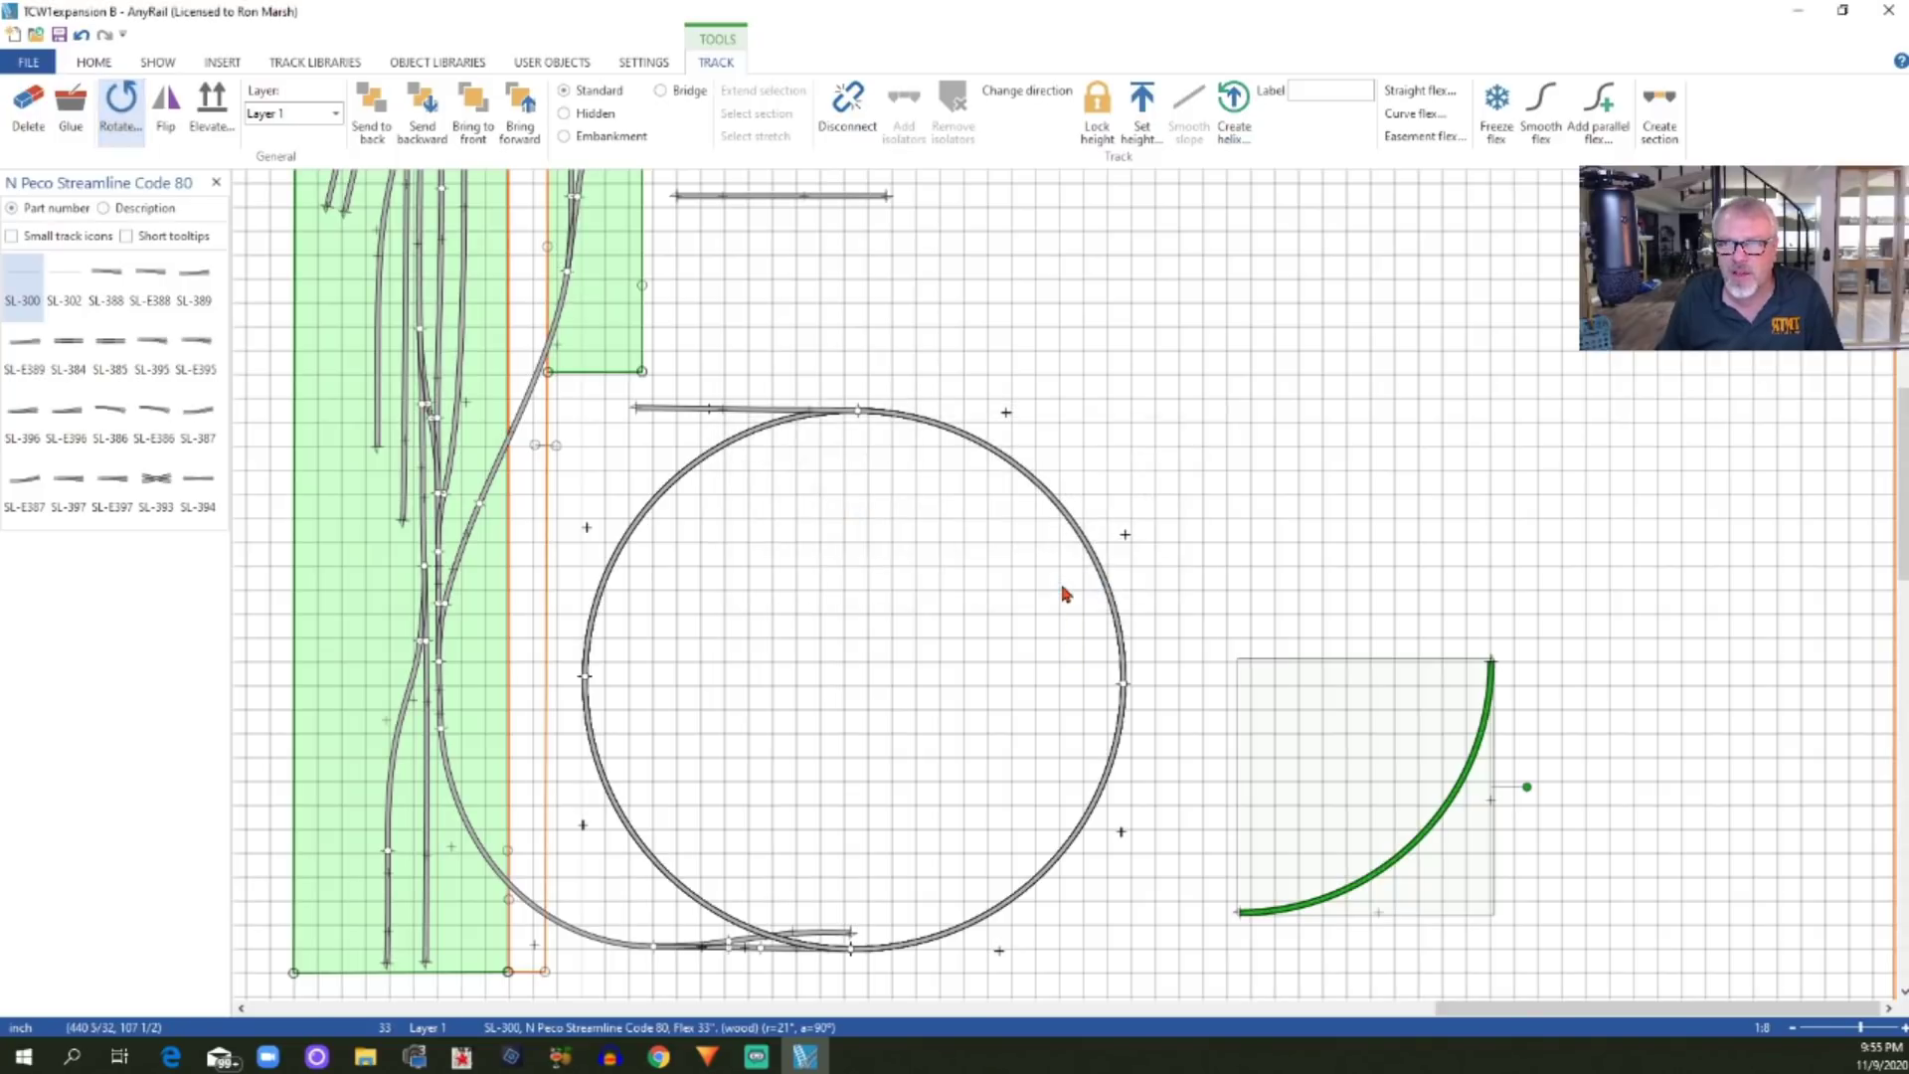
right_click(1419, 847)
click(1357, 818)
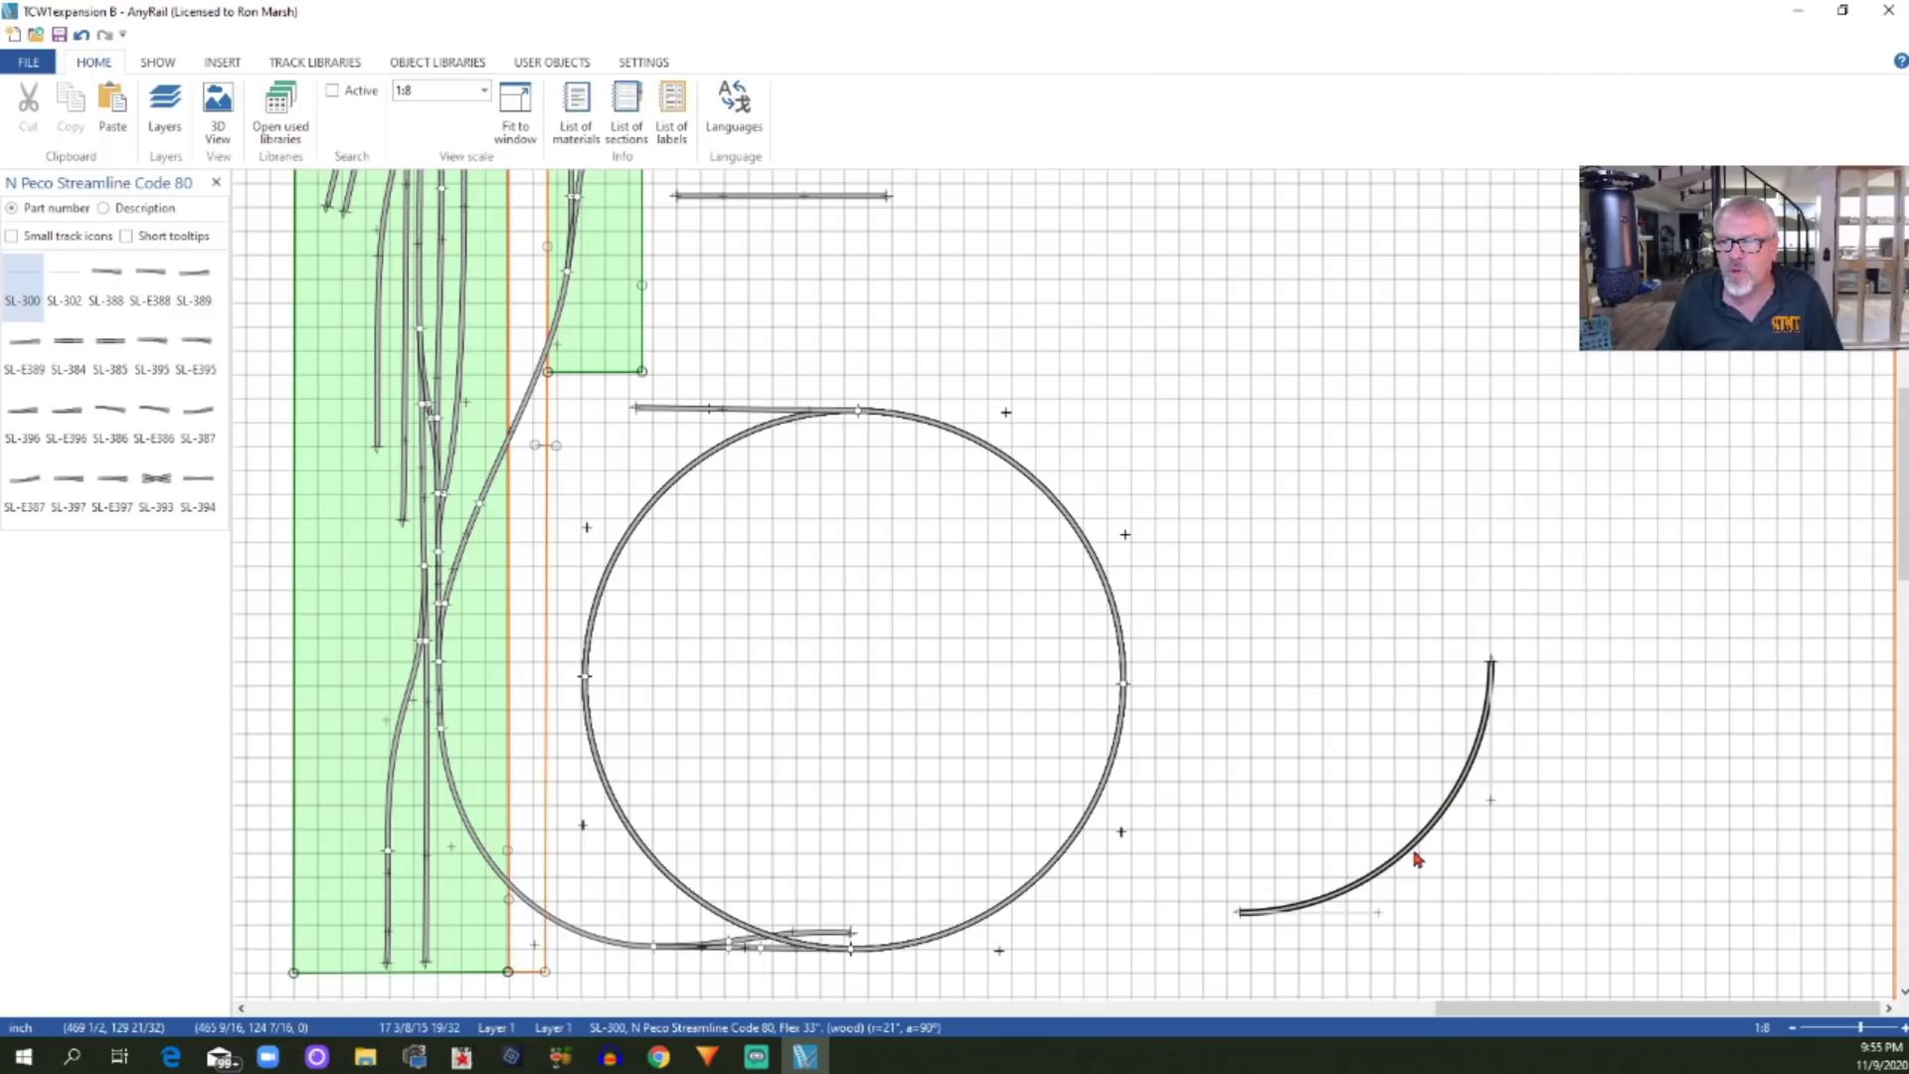
drag(1418, 853, 1767, 865)
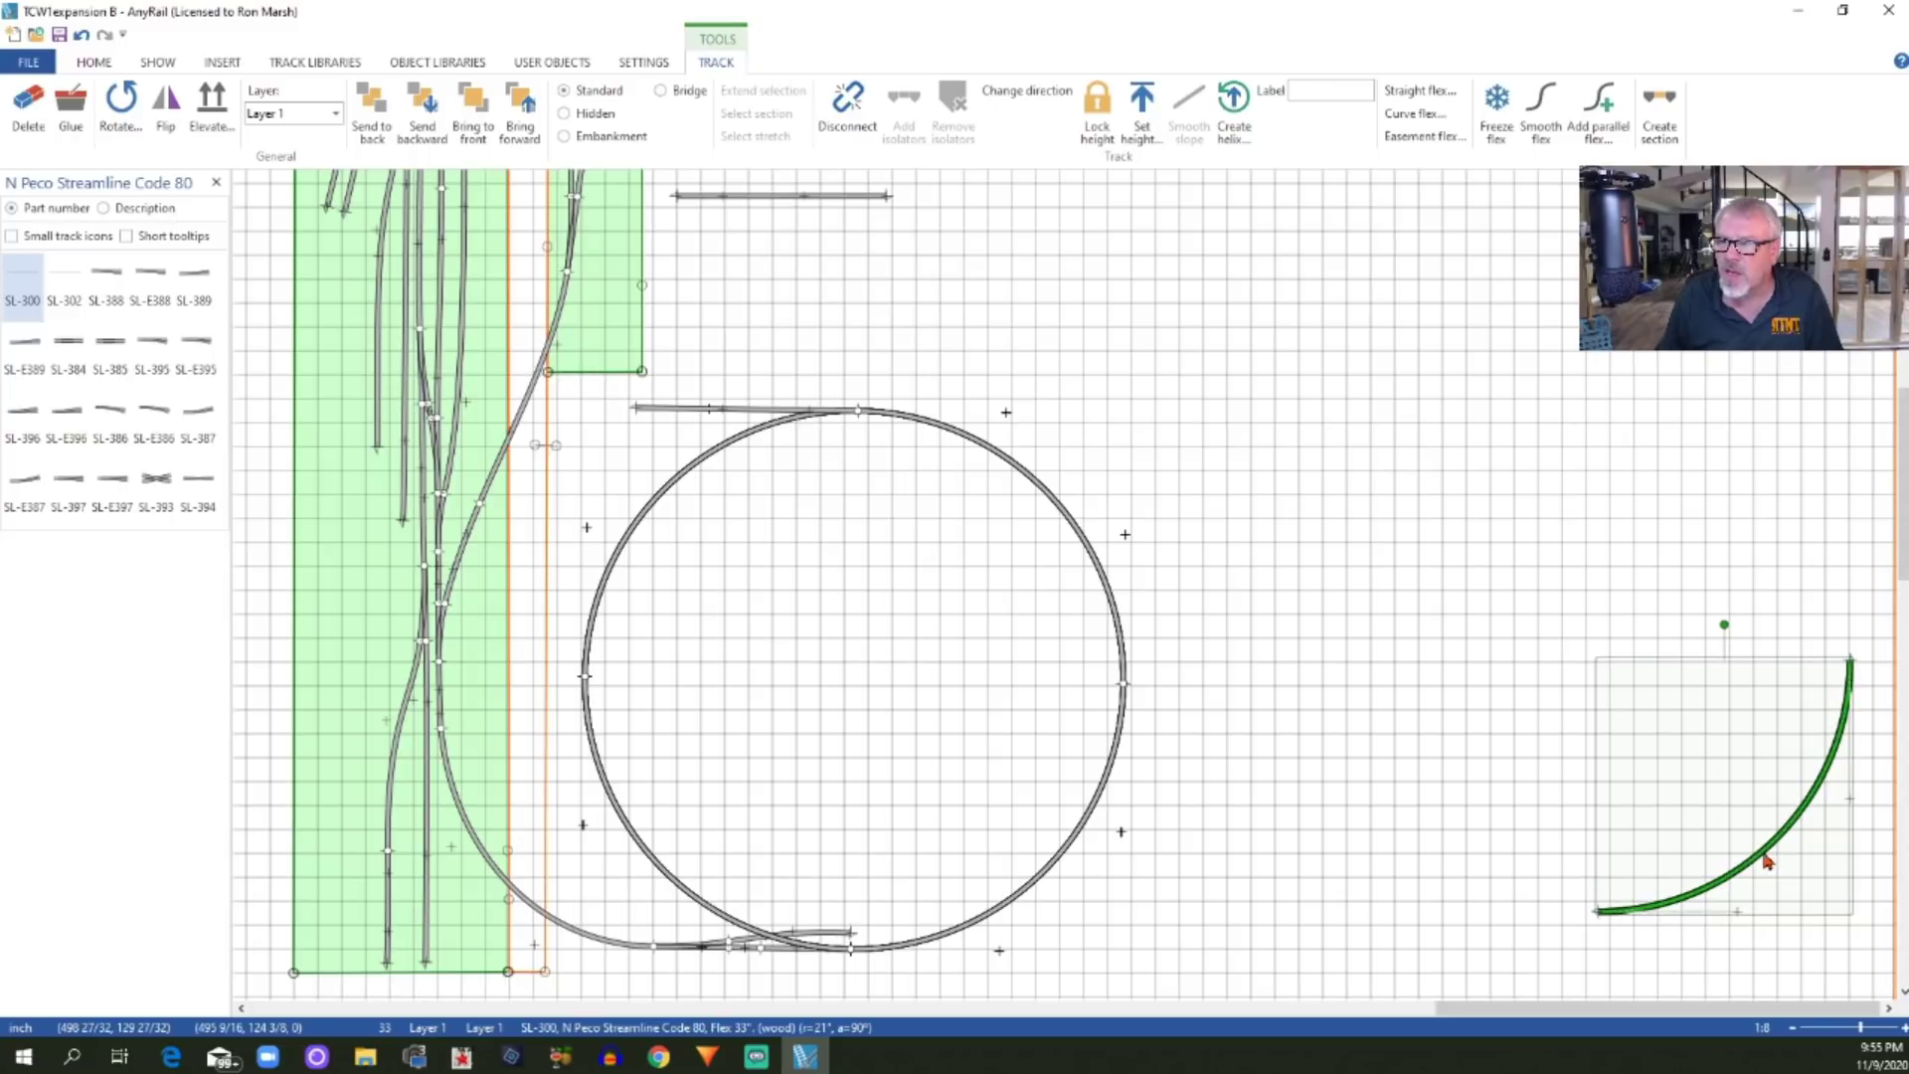
Create a counterclockwise helix from the curved flex track with startpoint height 0, endpoint height 24 and 8.5 loops
right_click(1767, 865)
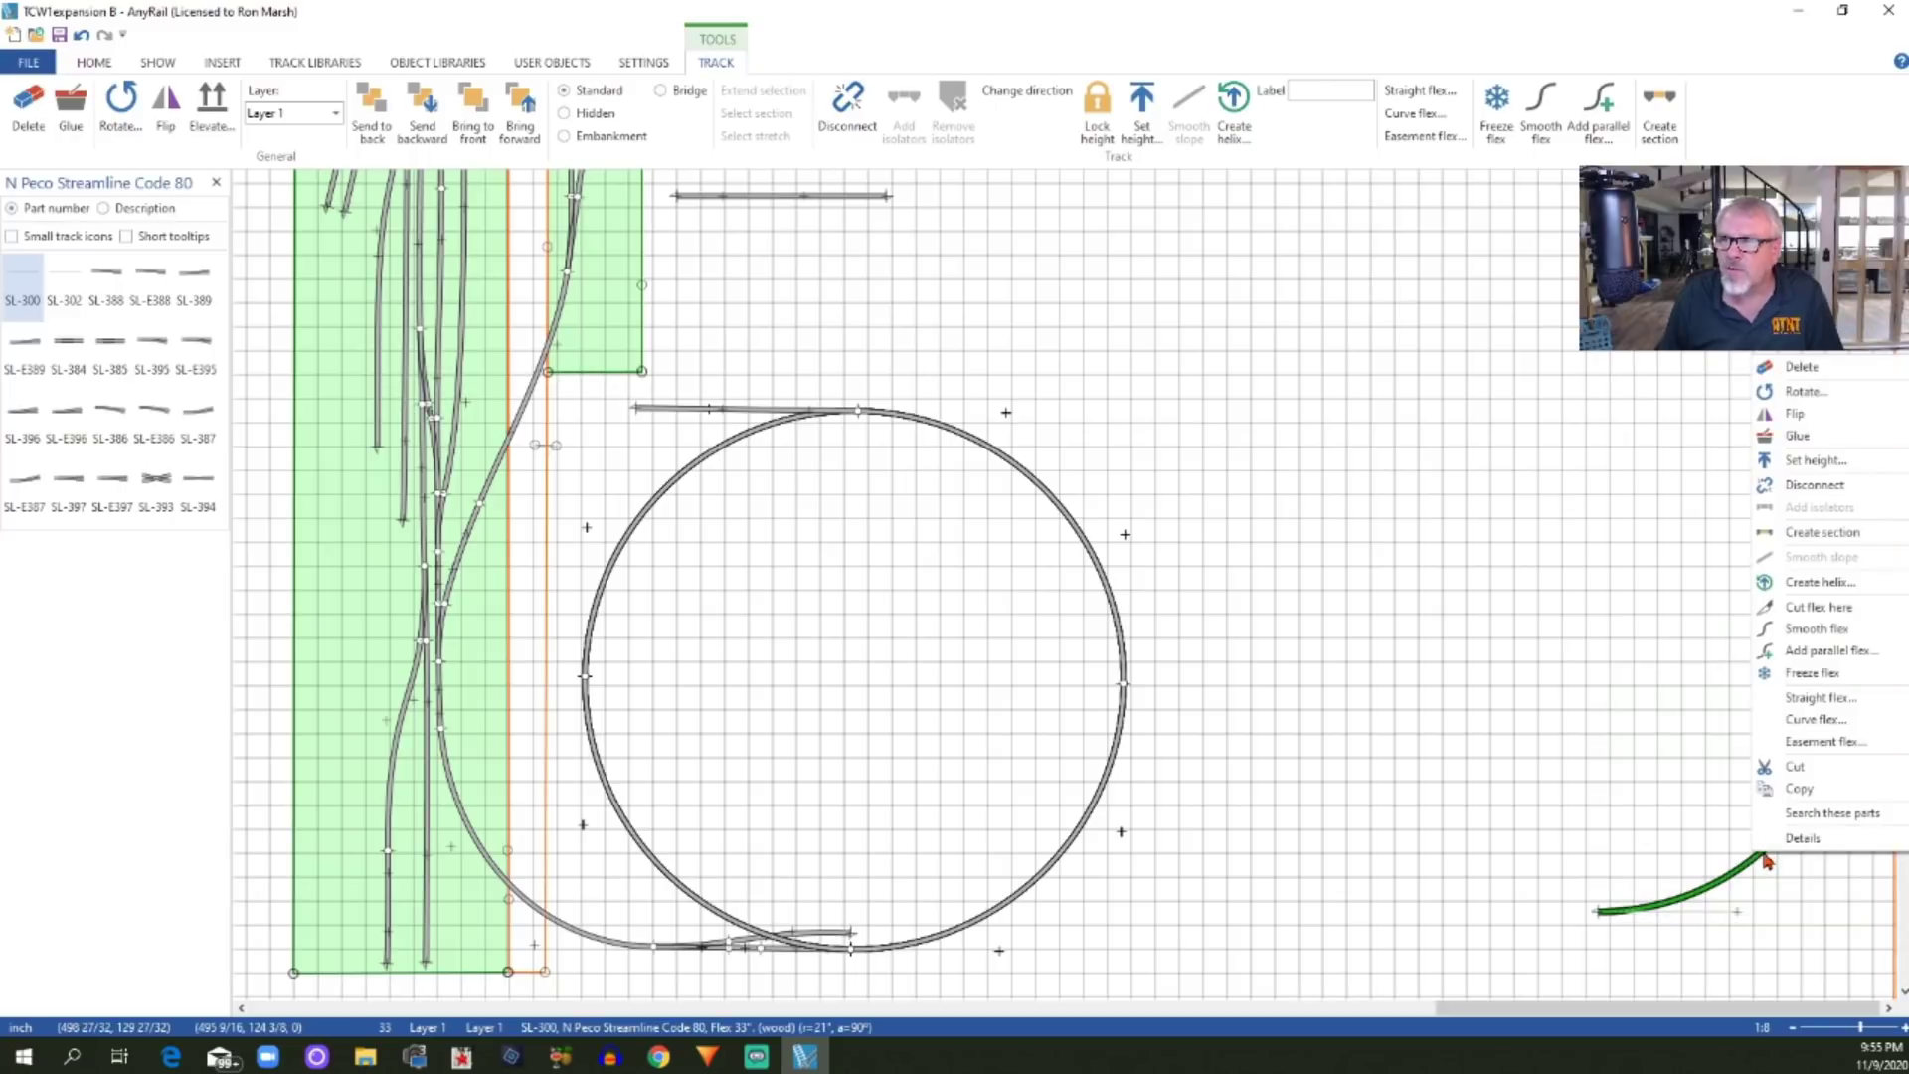
click(1791, 587)
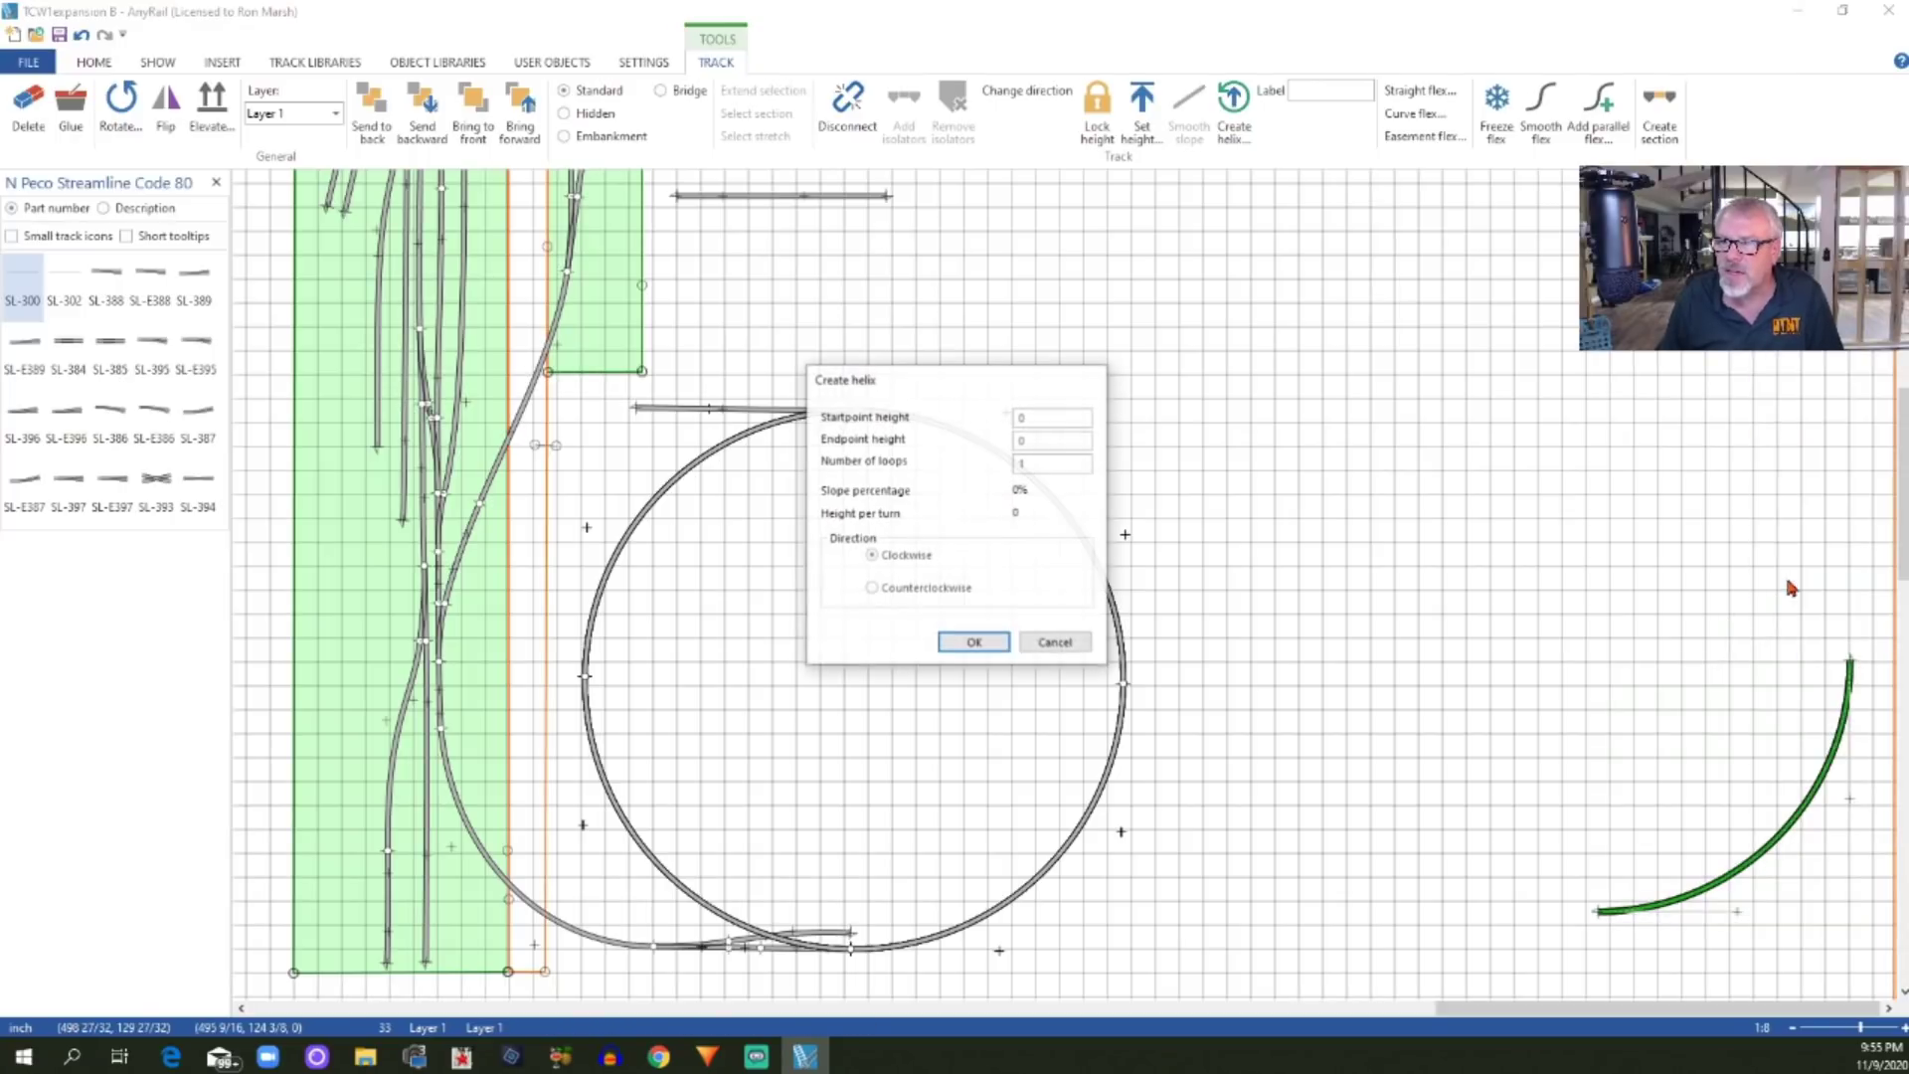
double_click(1030, 440)
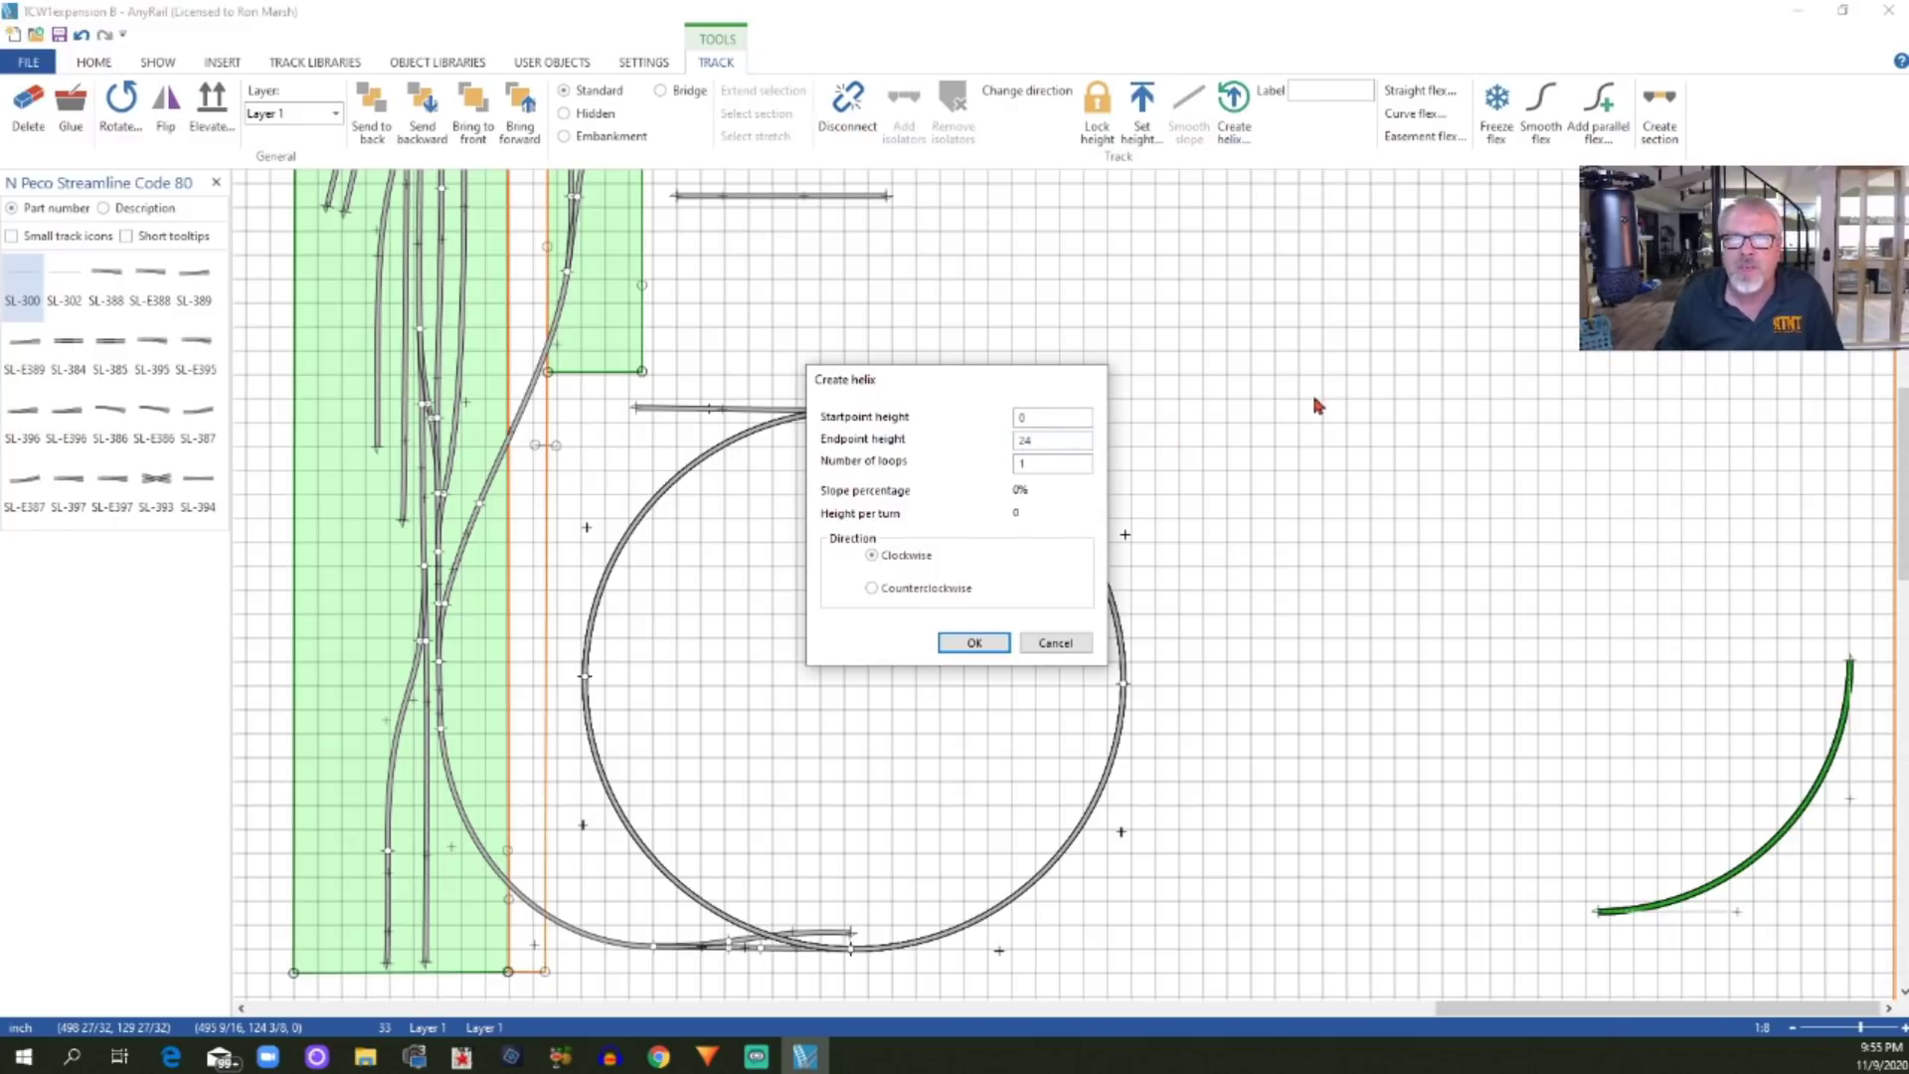
click(1034, 460)
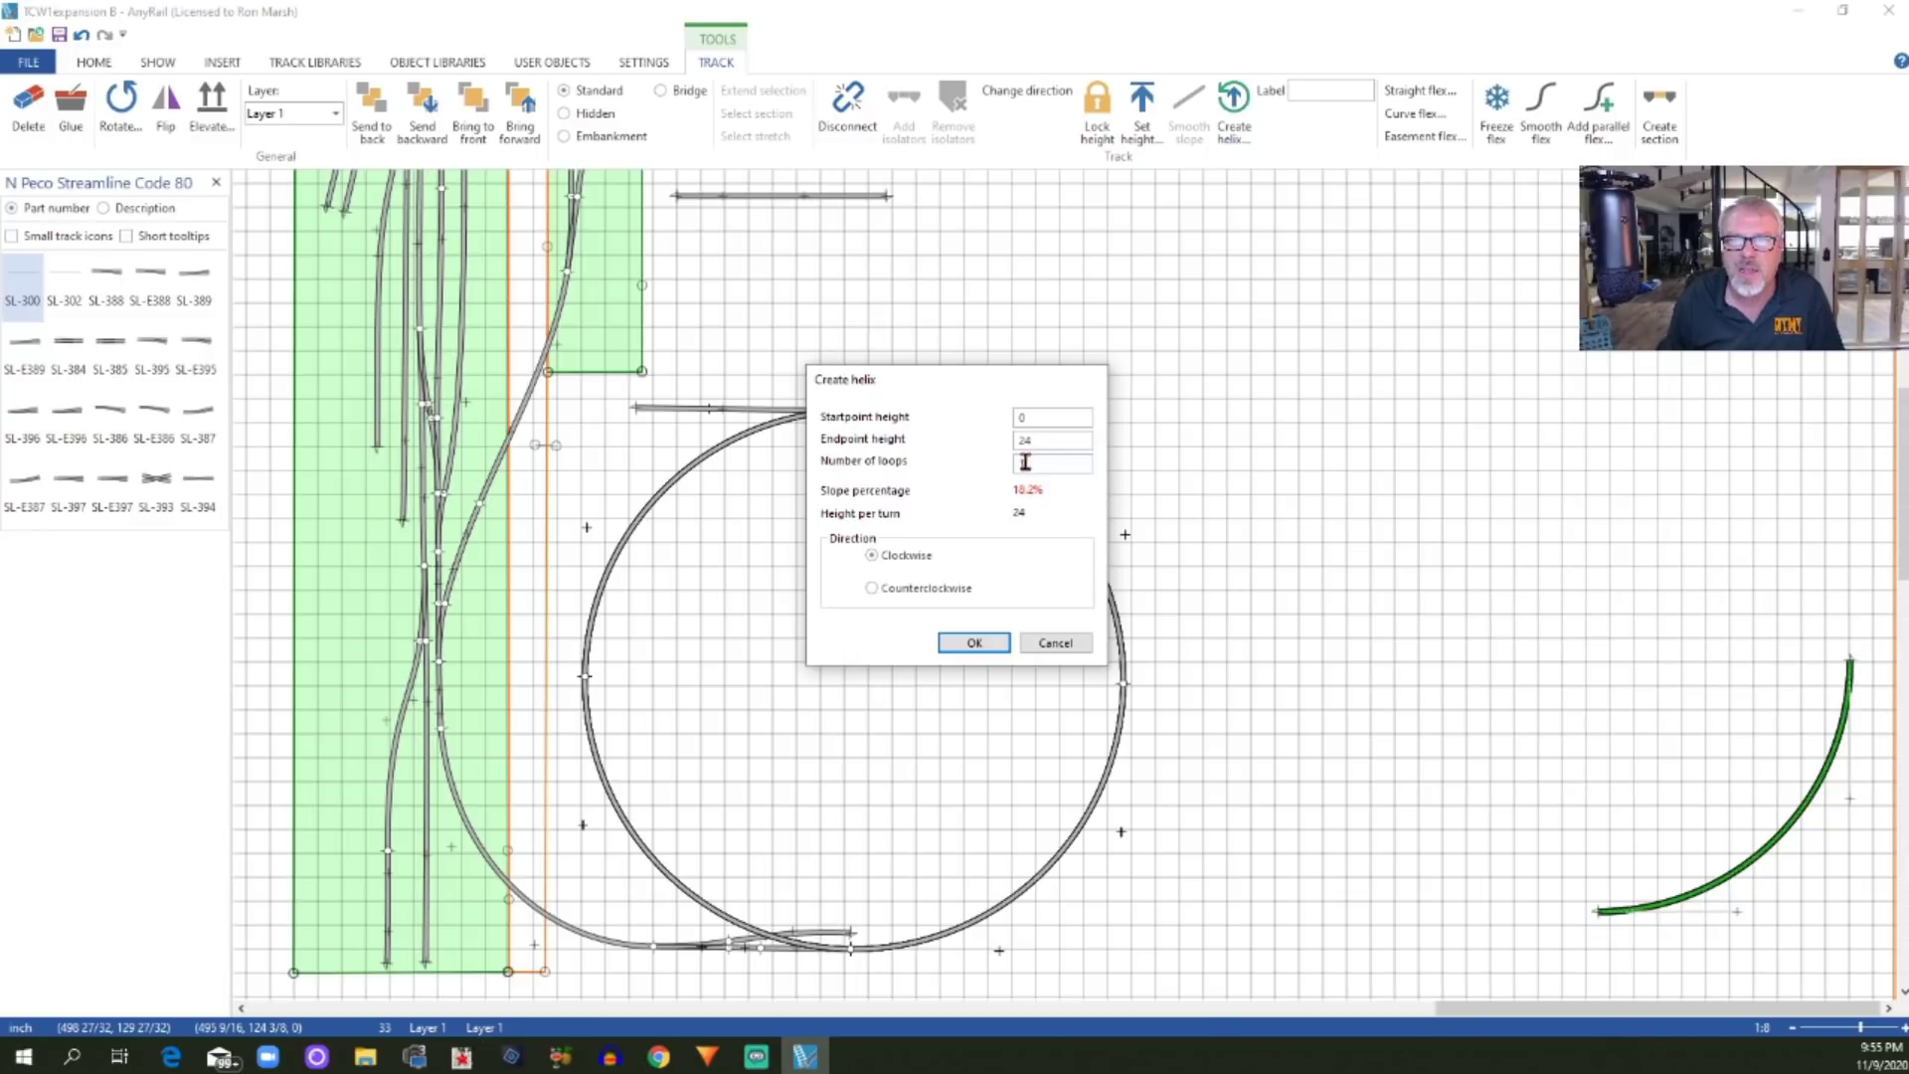
double_click(1026, 463)
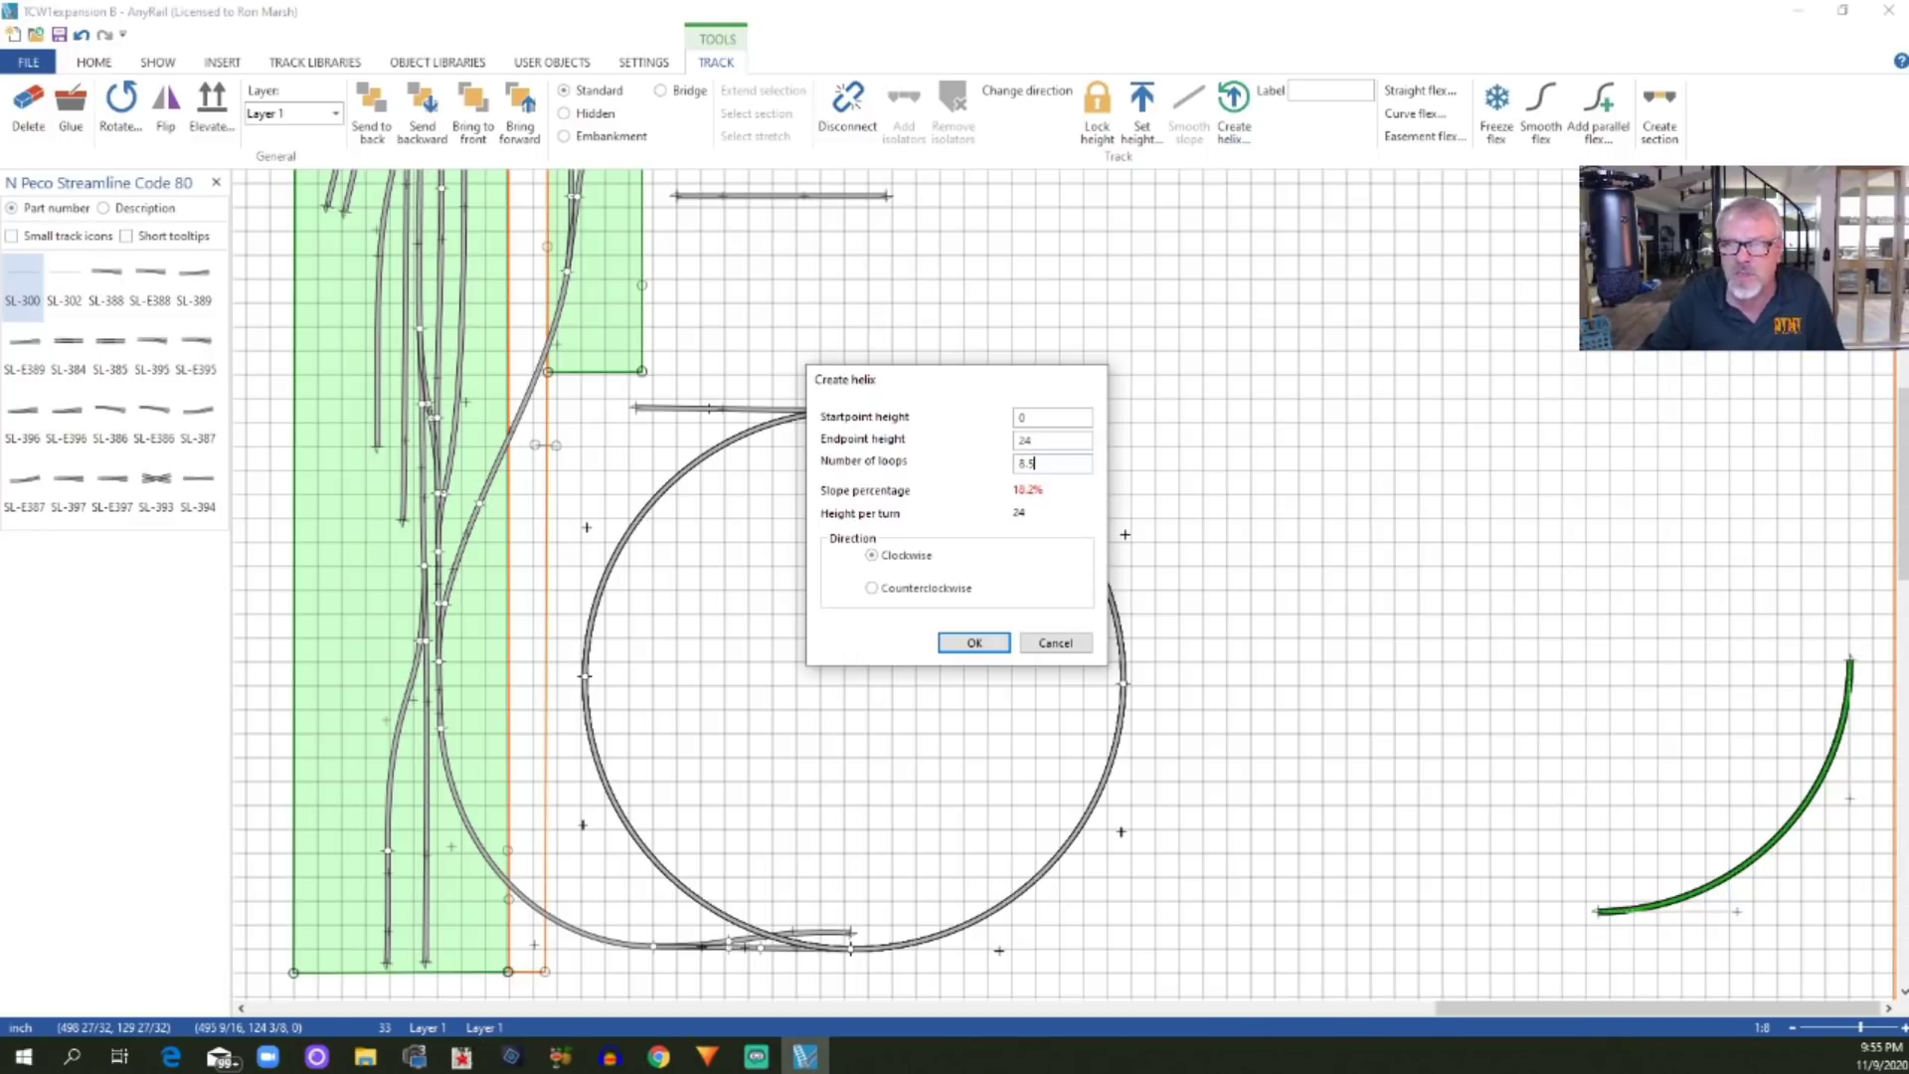
key(Tab)
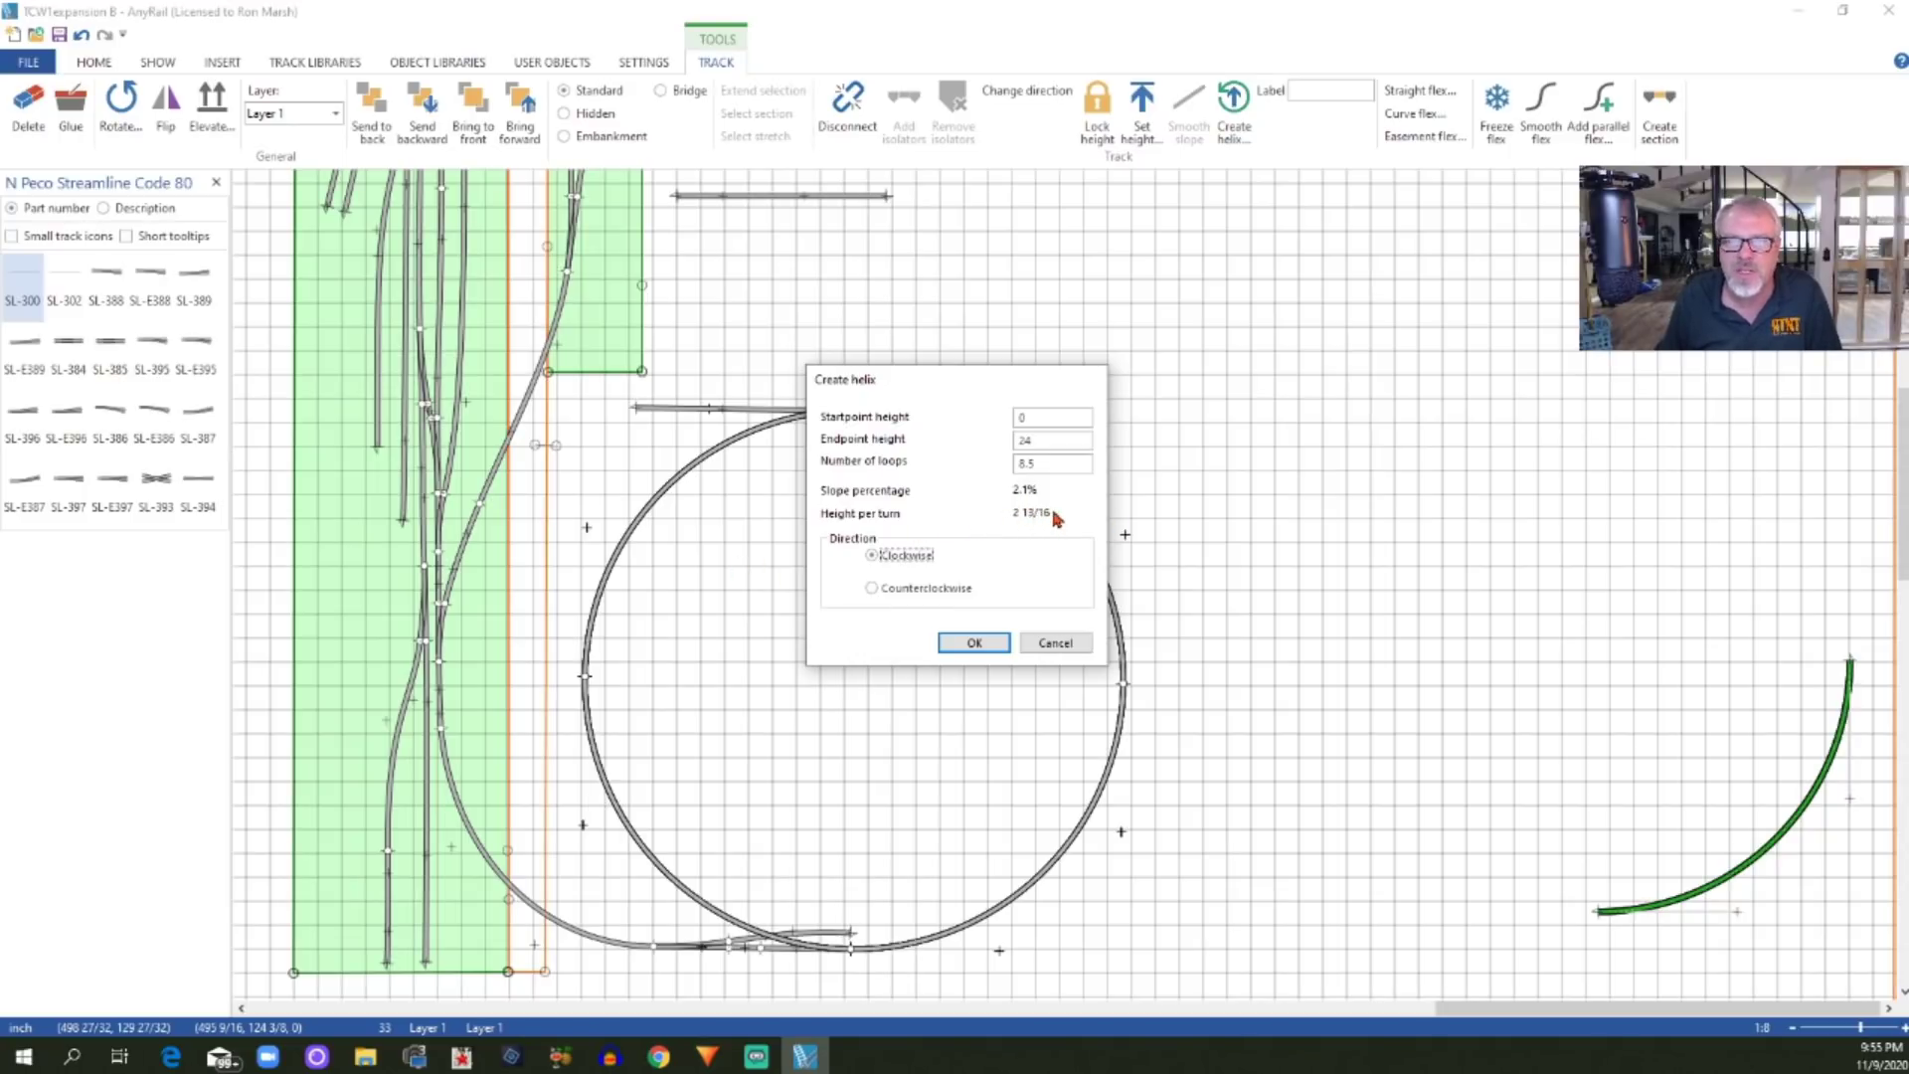
click(873, 591)
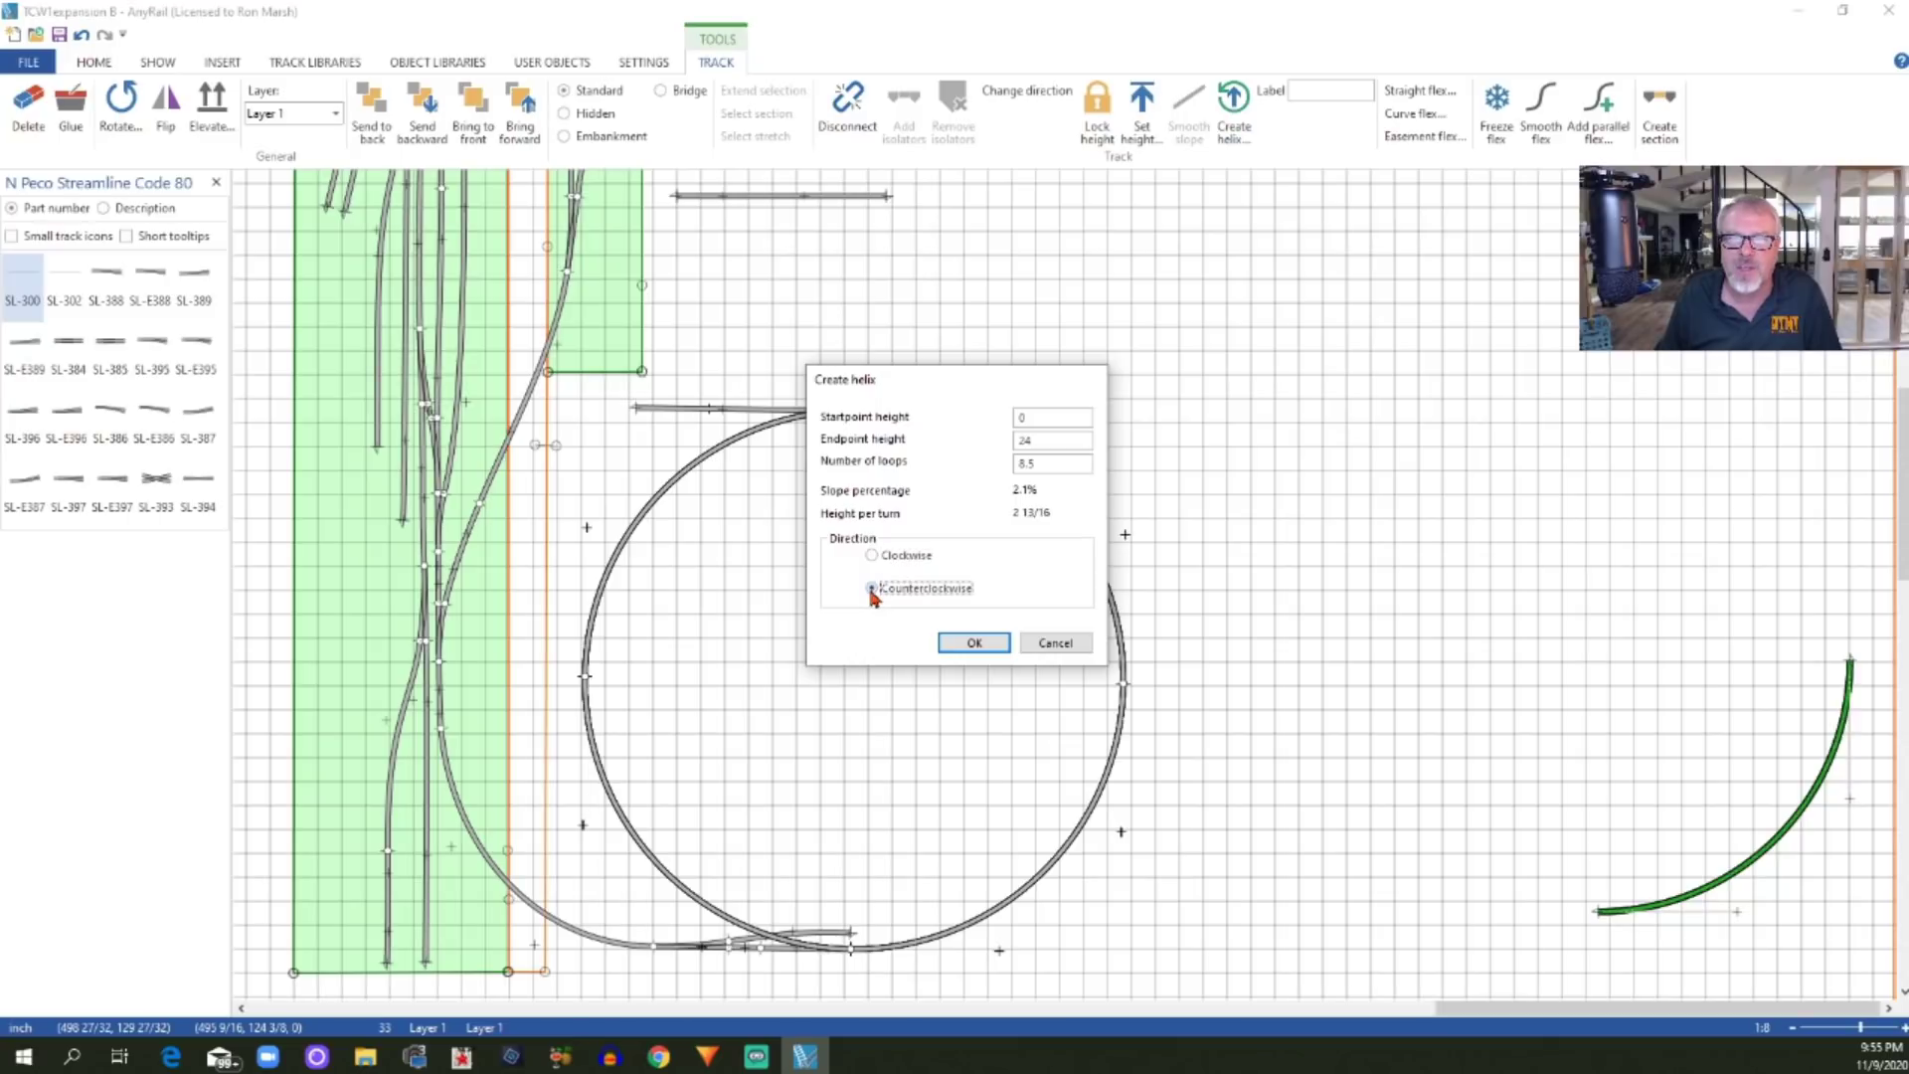
click(974, 644)
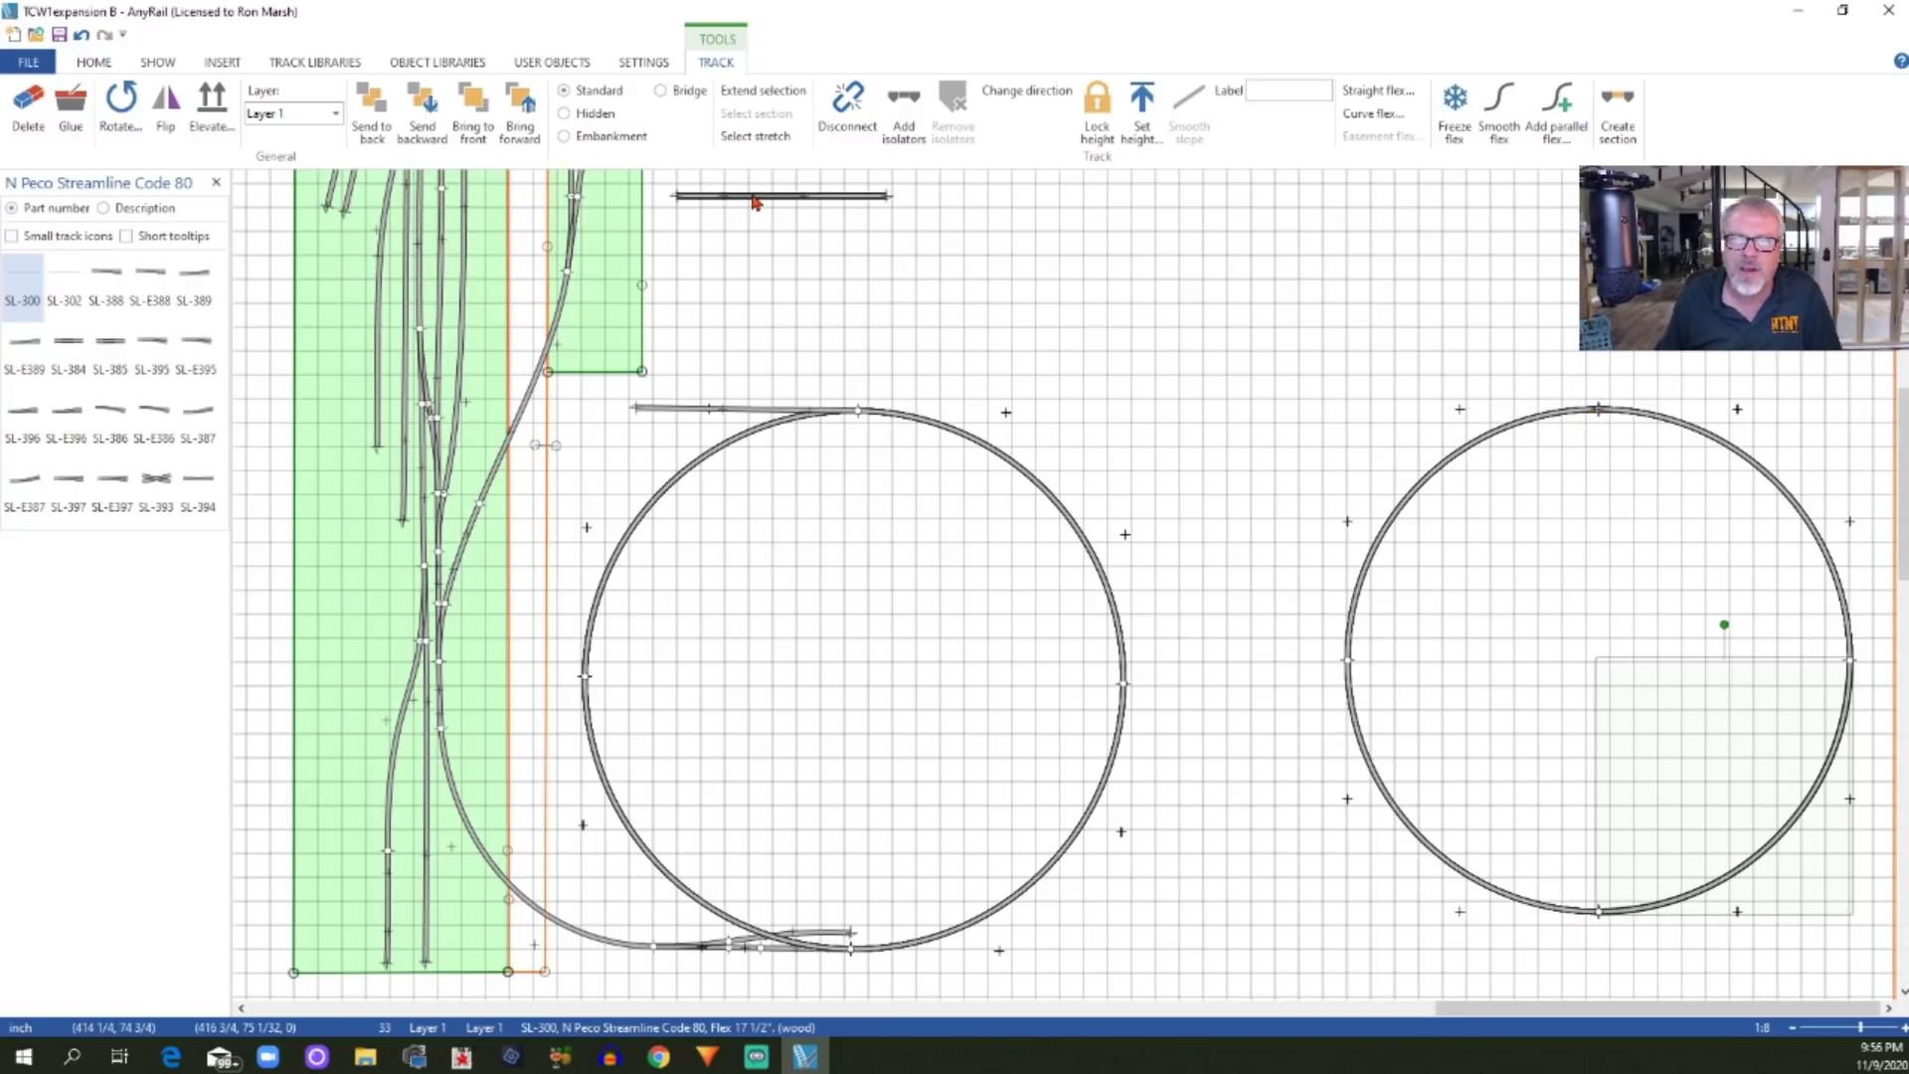
Attach the spare straight track to the smaller helix's top joint and move both inside the larger helix onto the upper siding's open end
drag(756, 202, 1471, 414)
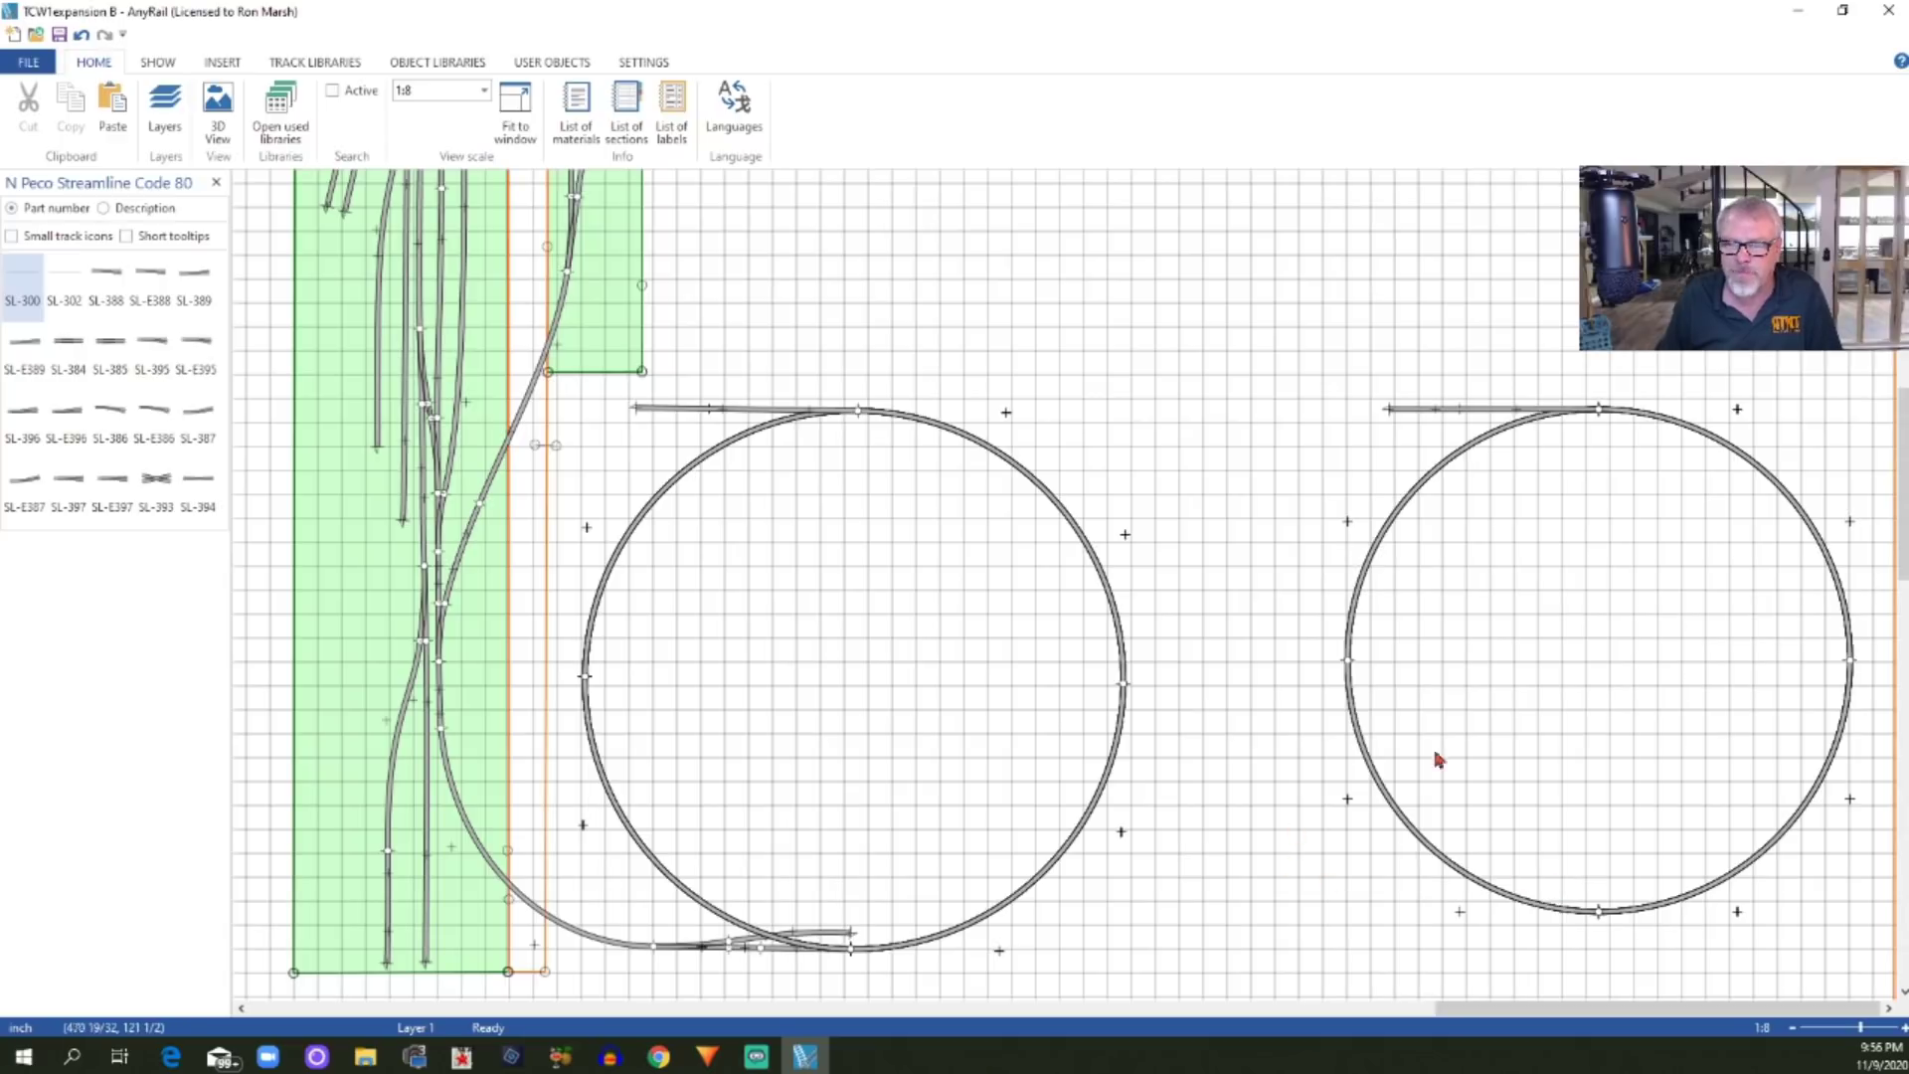
click(1352, 608)
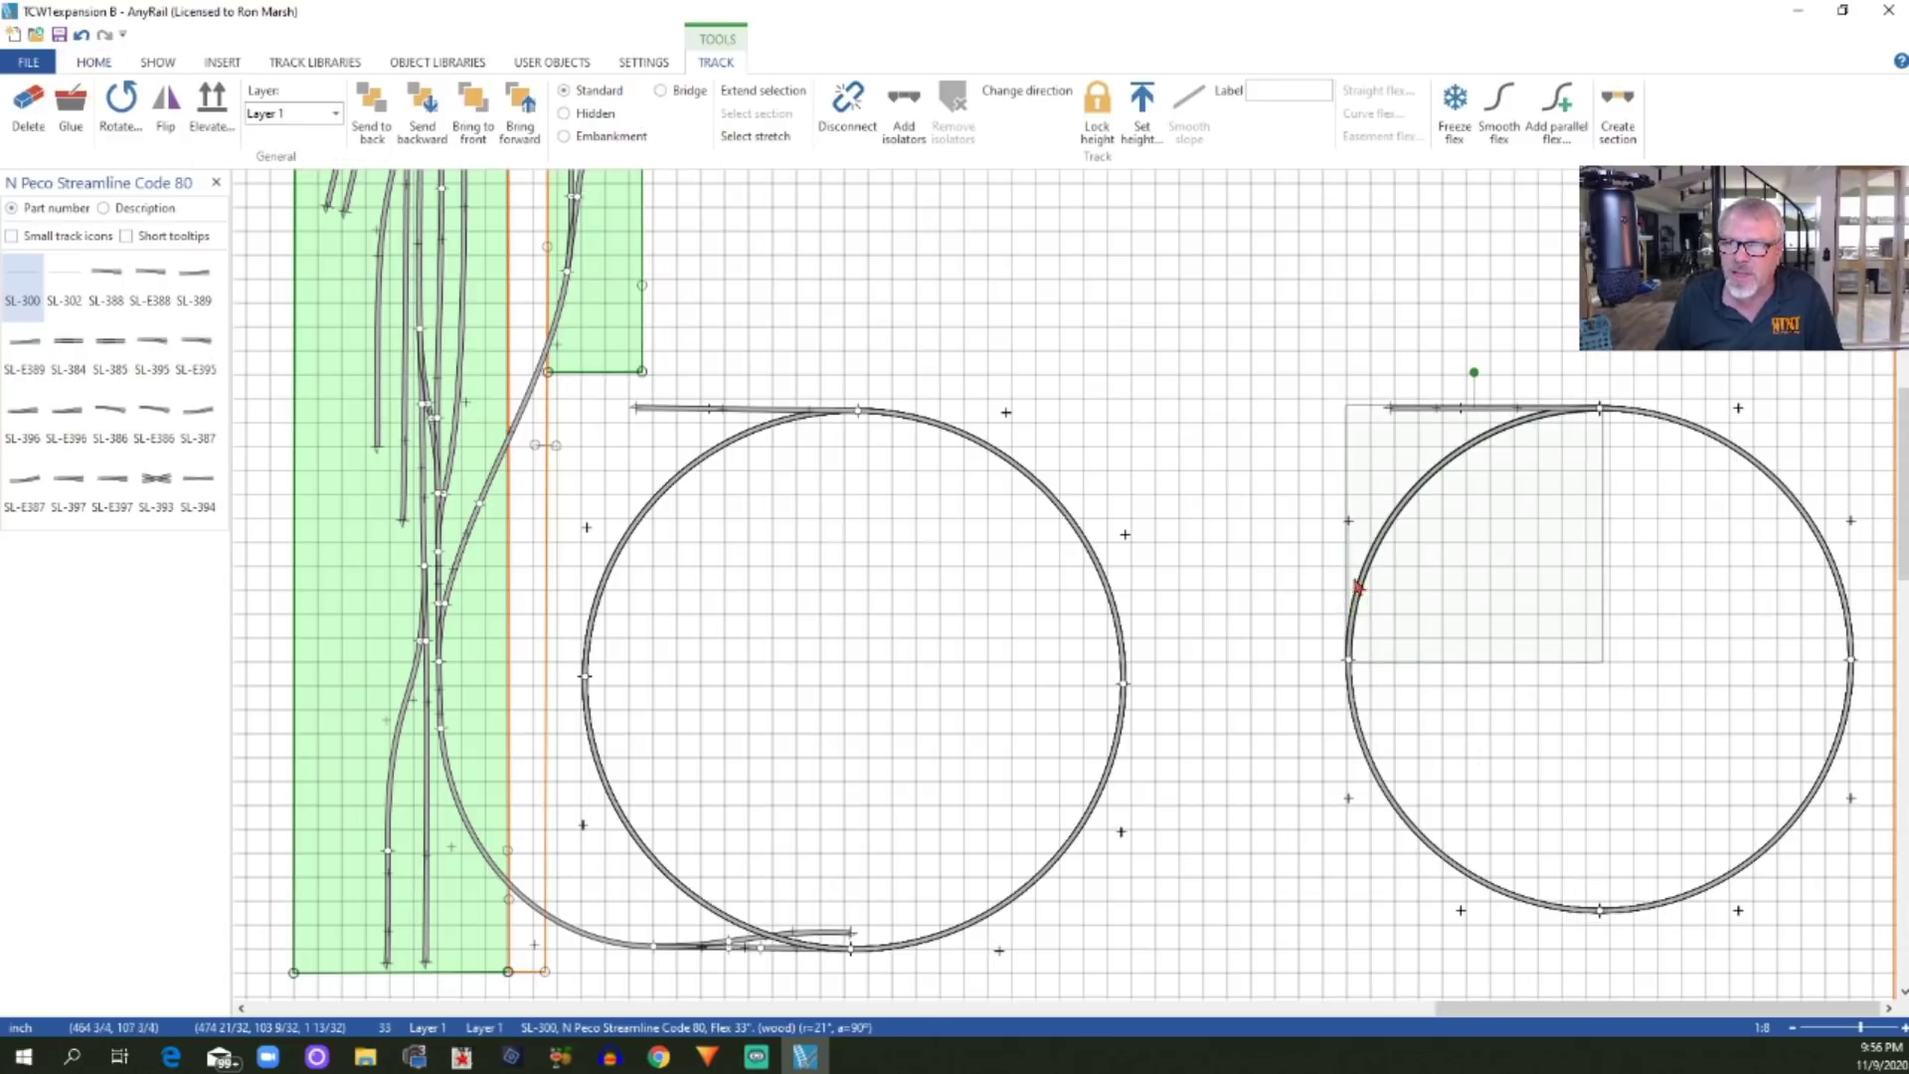
drag(1293, 343, 1852, 986)
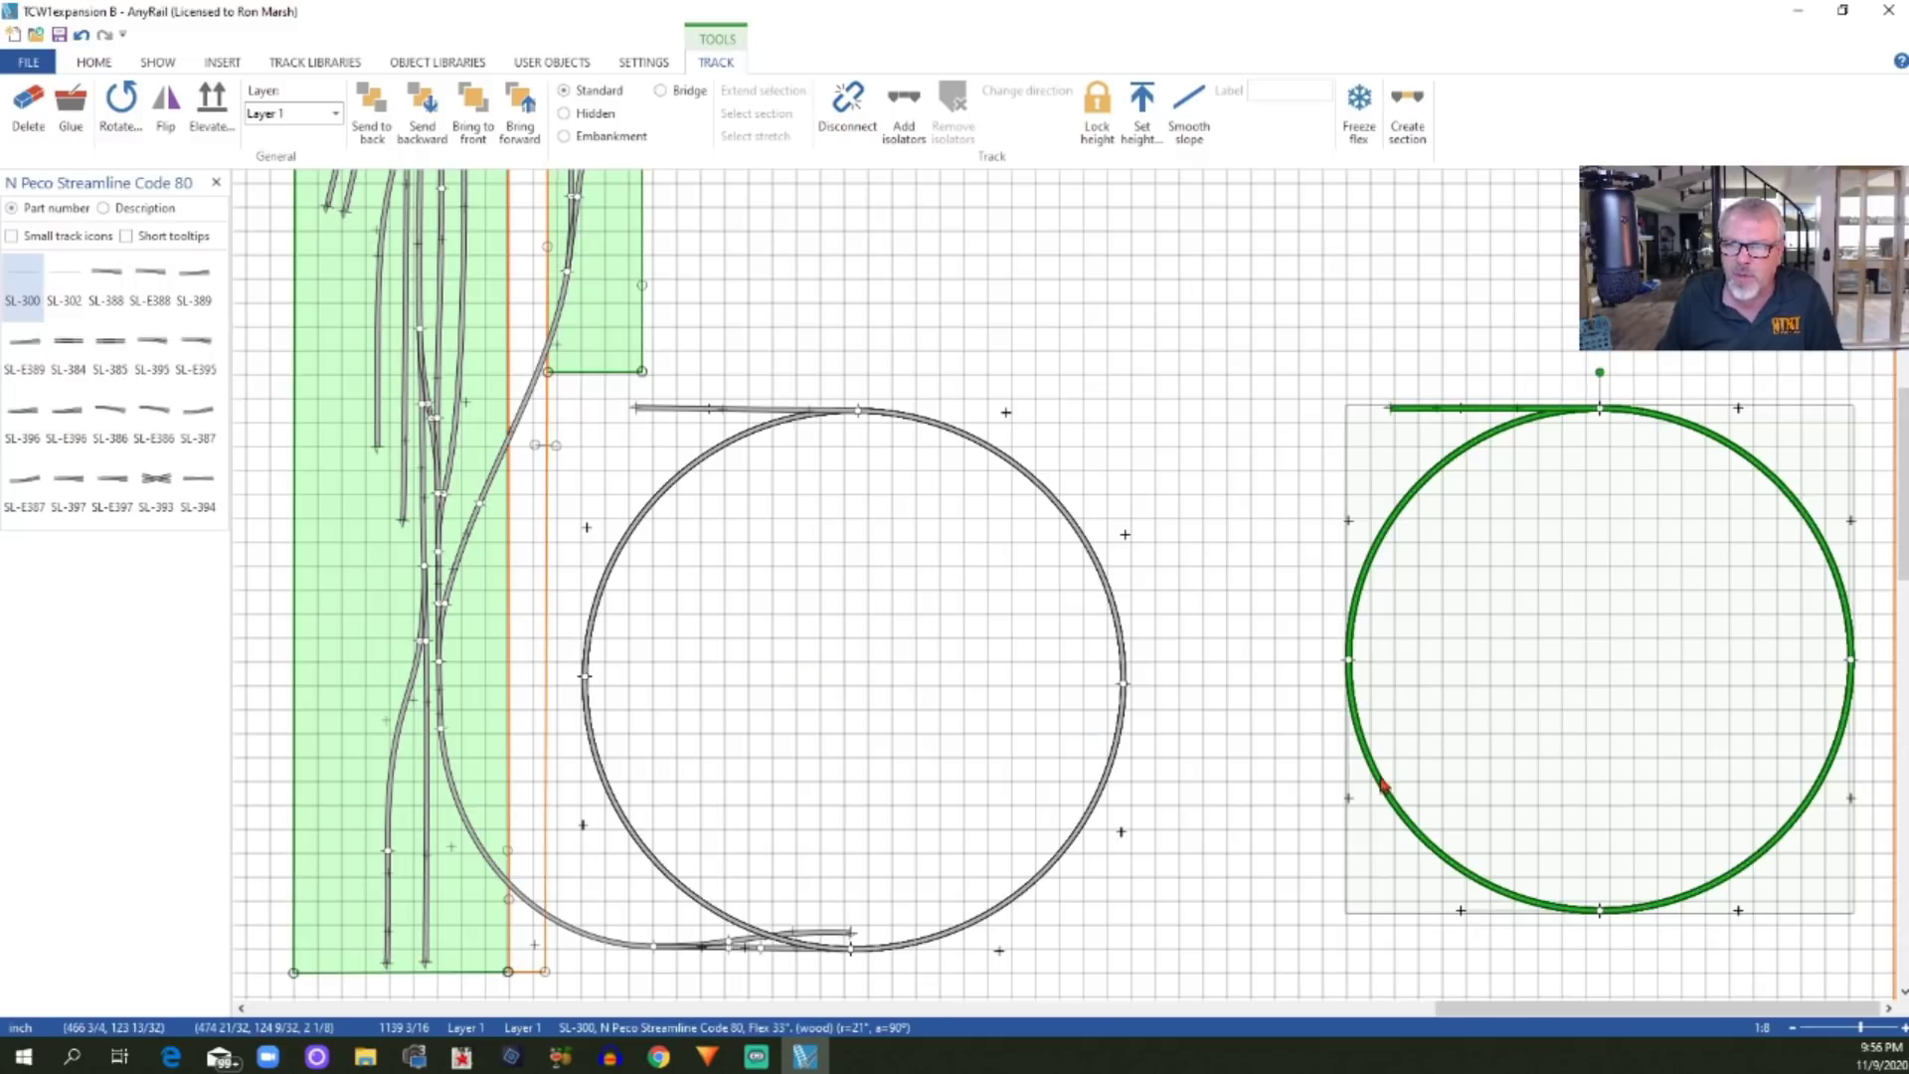
drag(1388, 766, 639, 810)
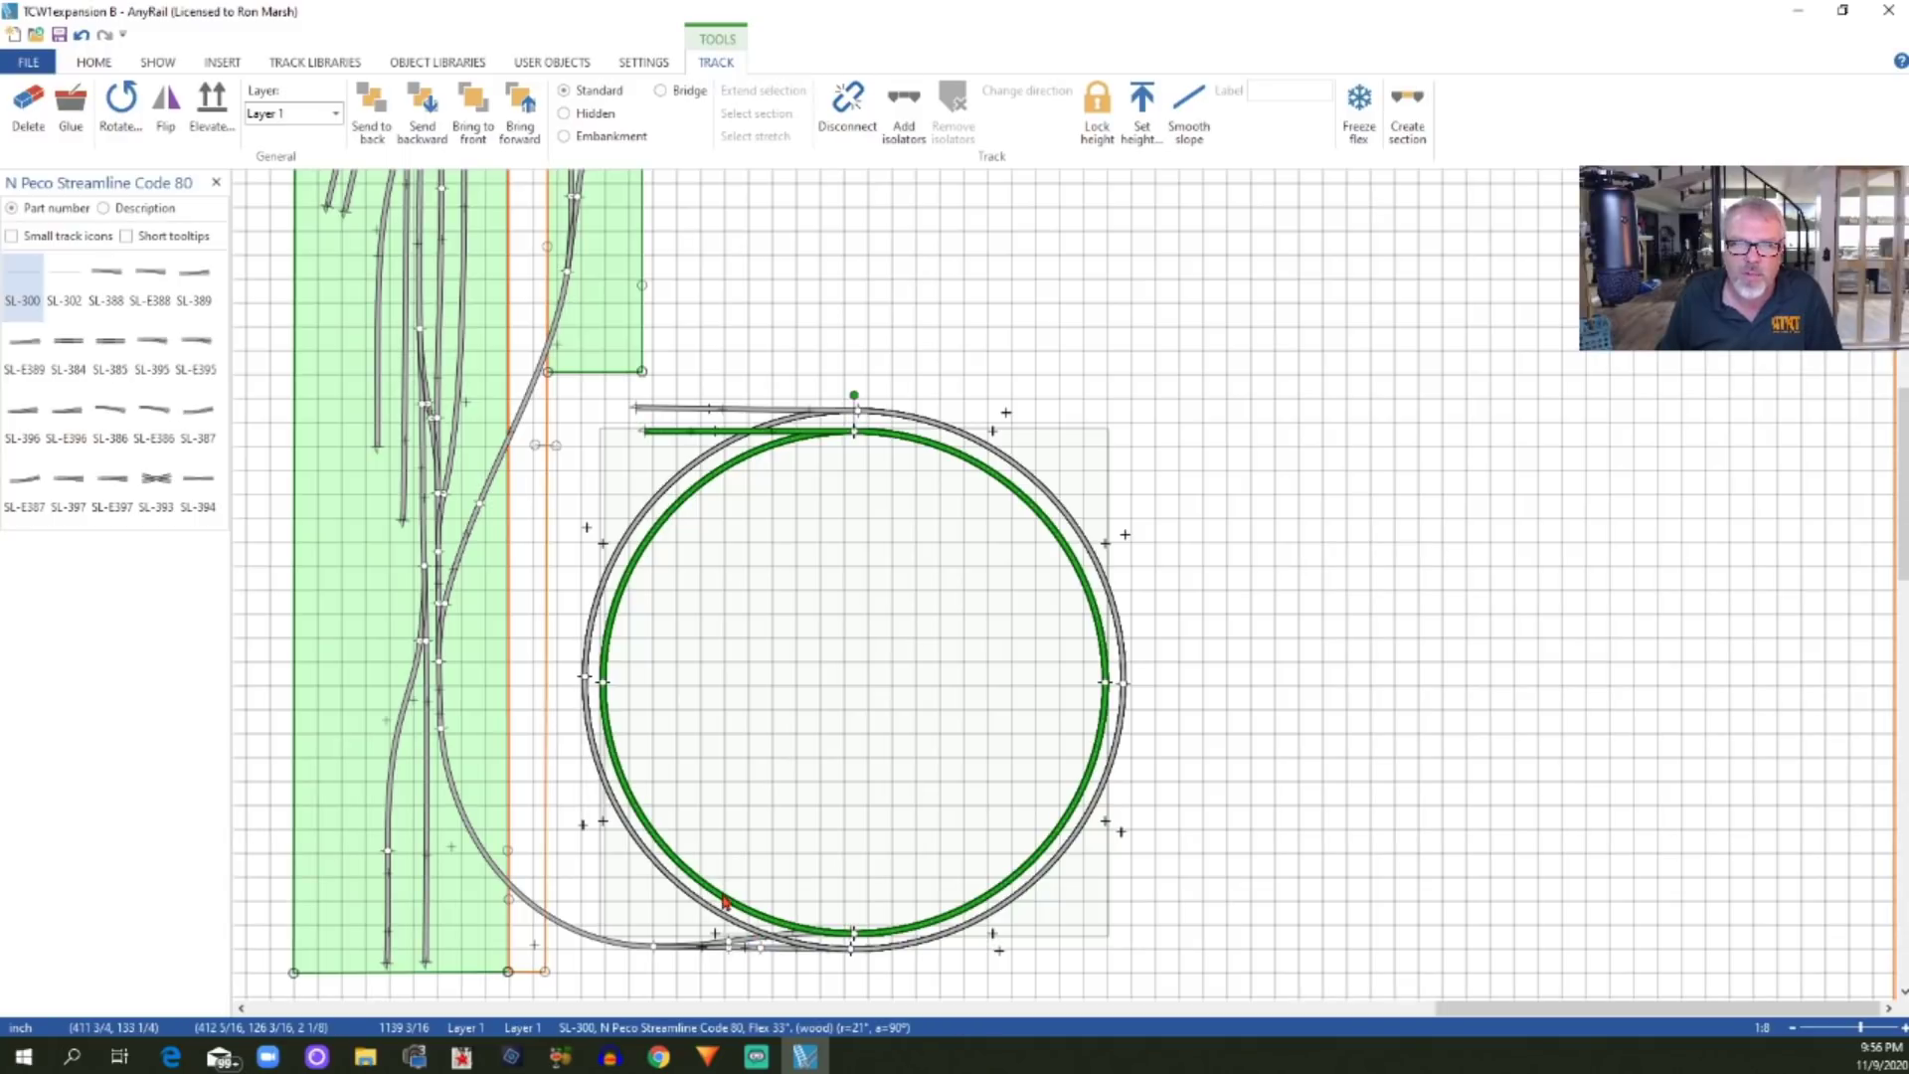
Nudge the smaller helix with its attached straight track slightly upward to even its spacing inside the larger helix, and deselect it
drag(725, 903, 725, 900)
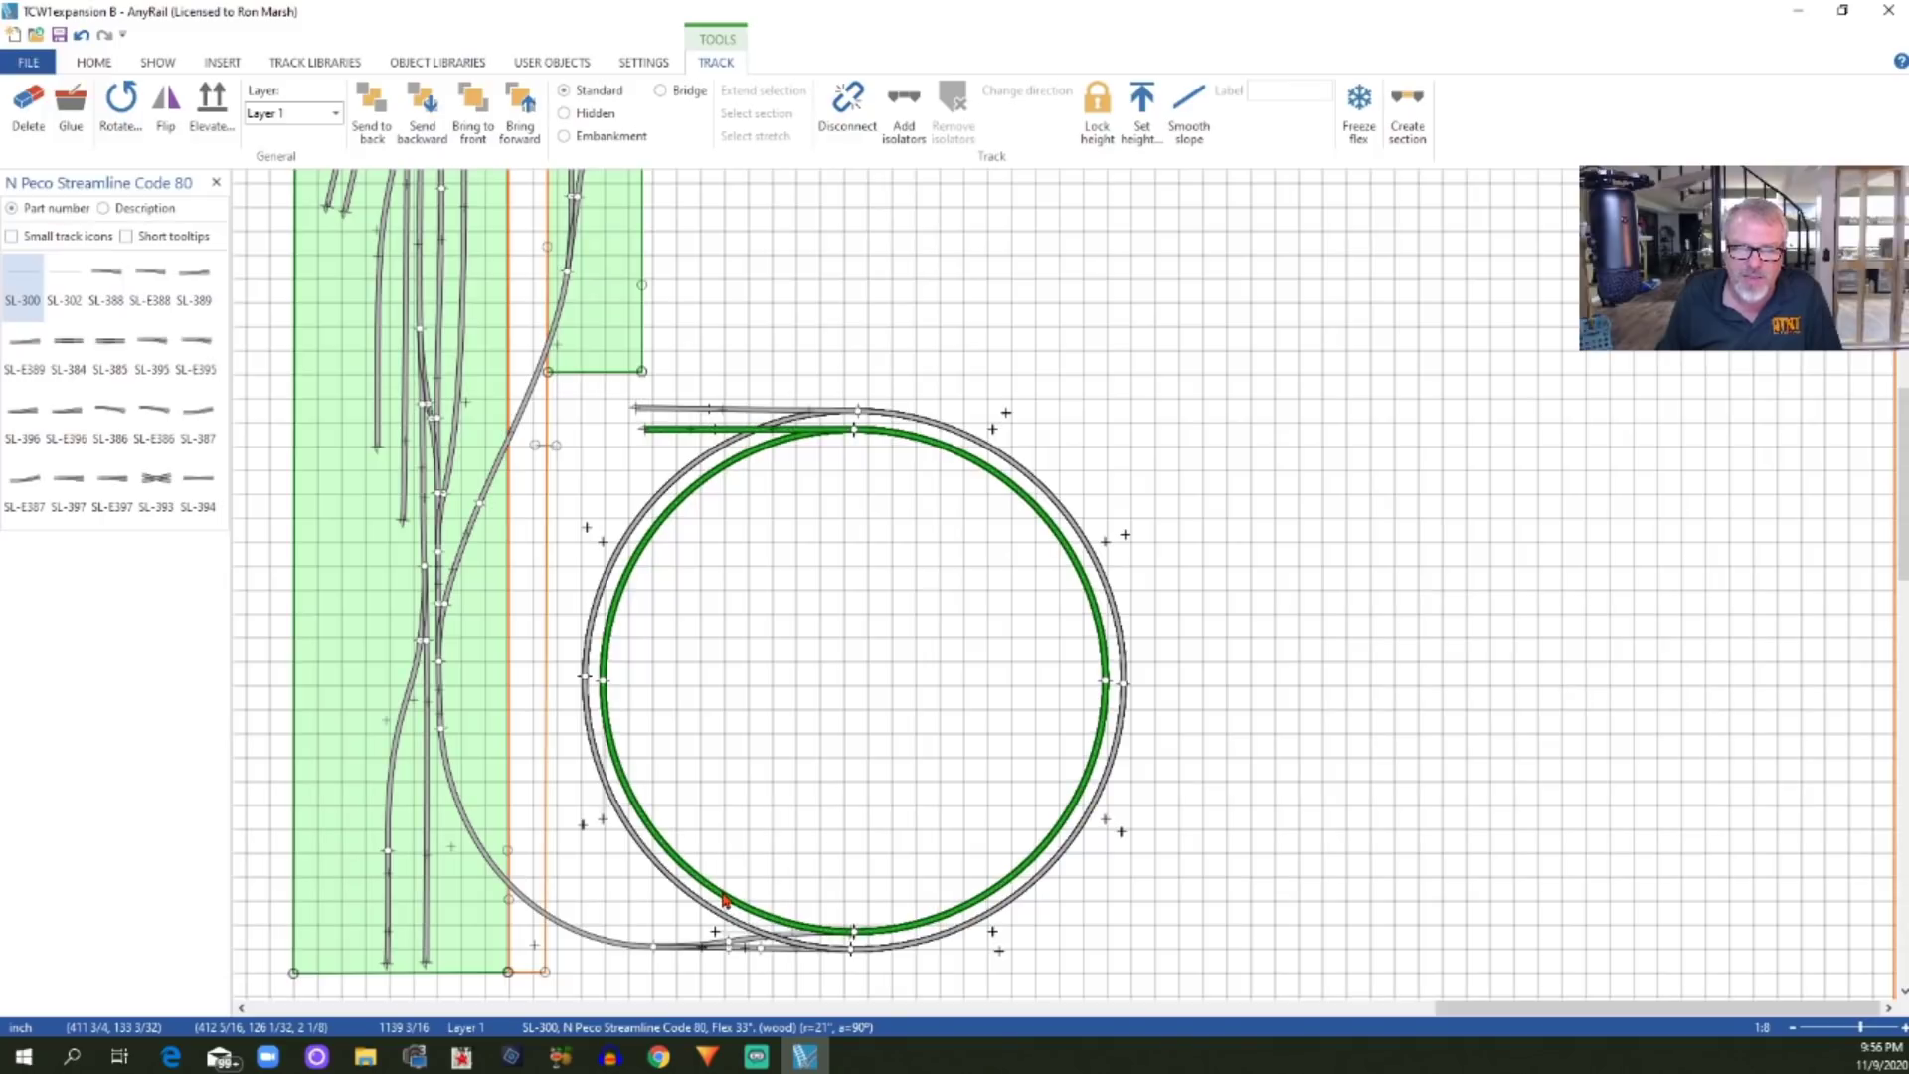
drag(725, 900, 726, 900)
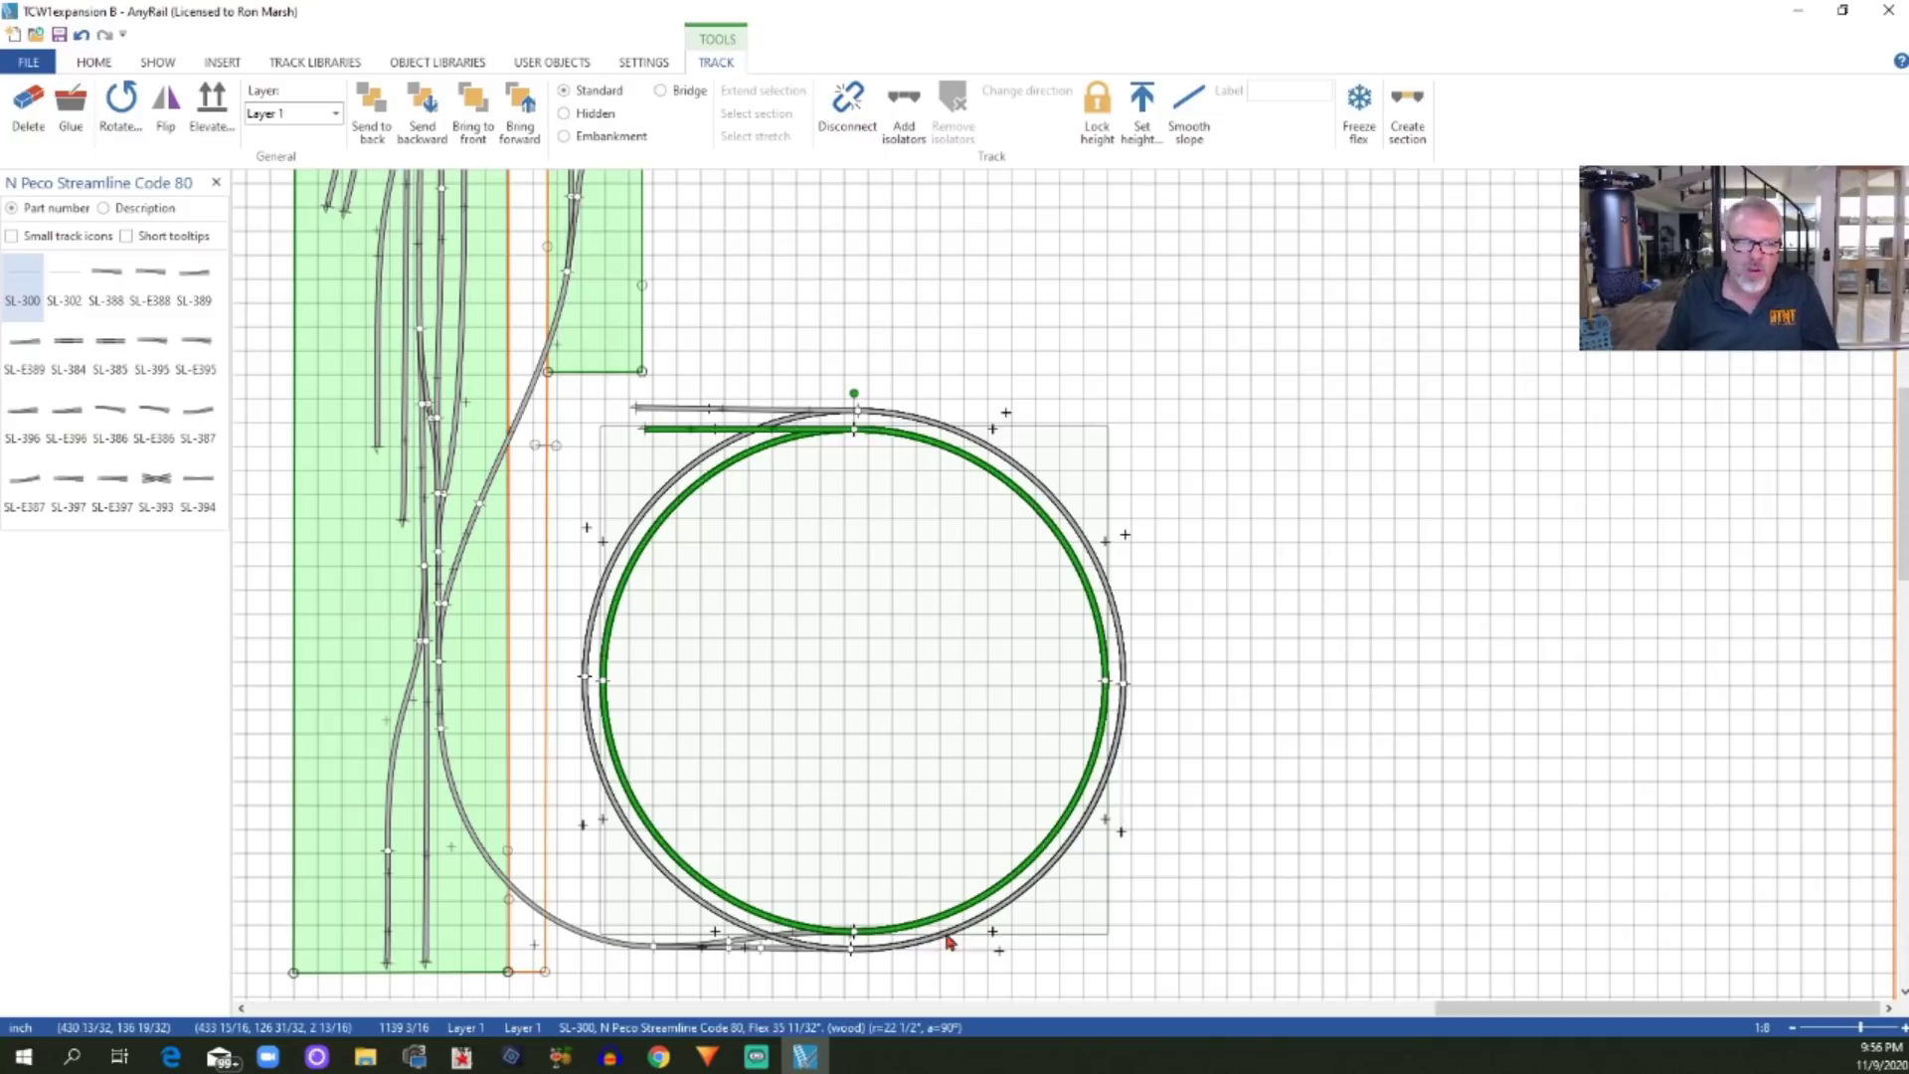
click(1333, 584)
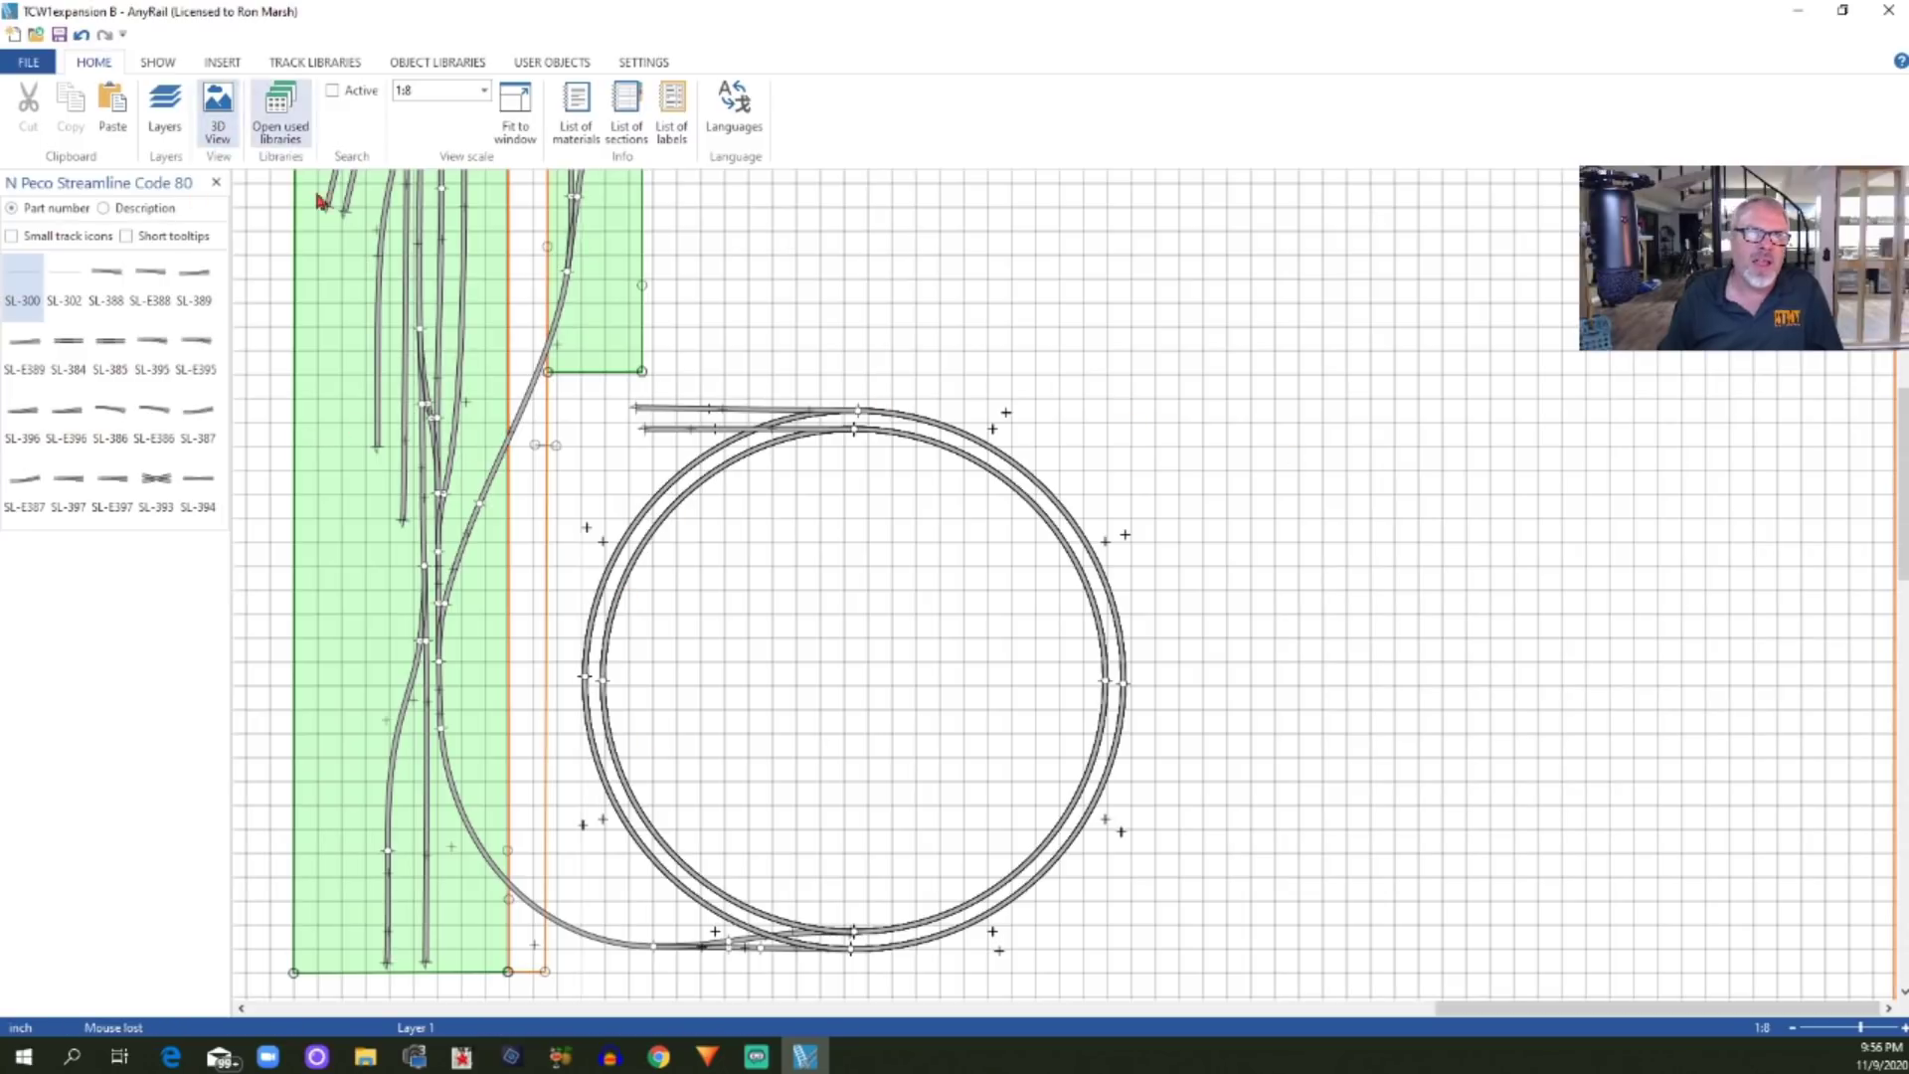
Examine the double-track helix and its connection to the layout in 3D from several angles, and return to the 2D design
click(217, 115)
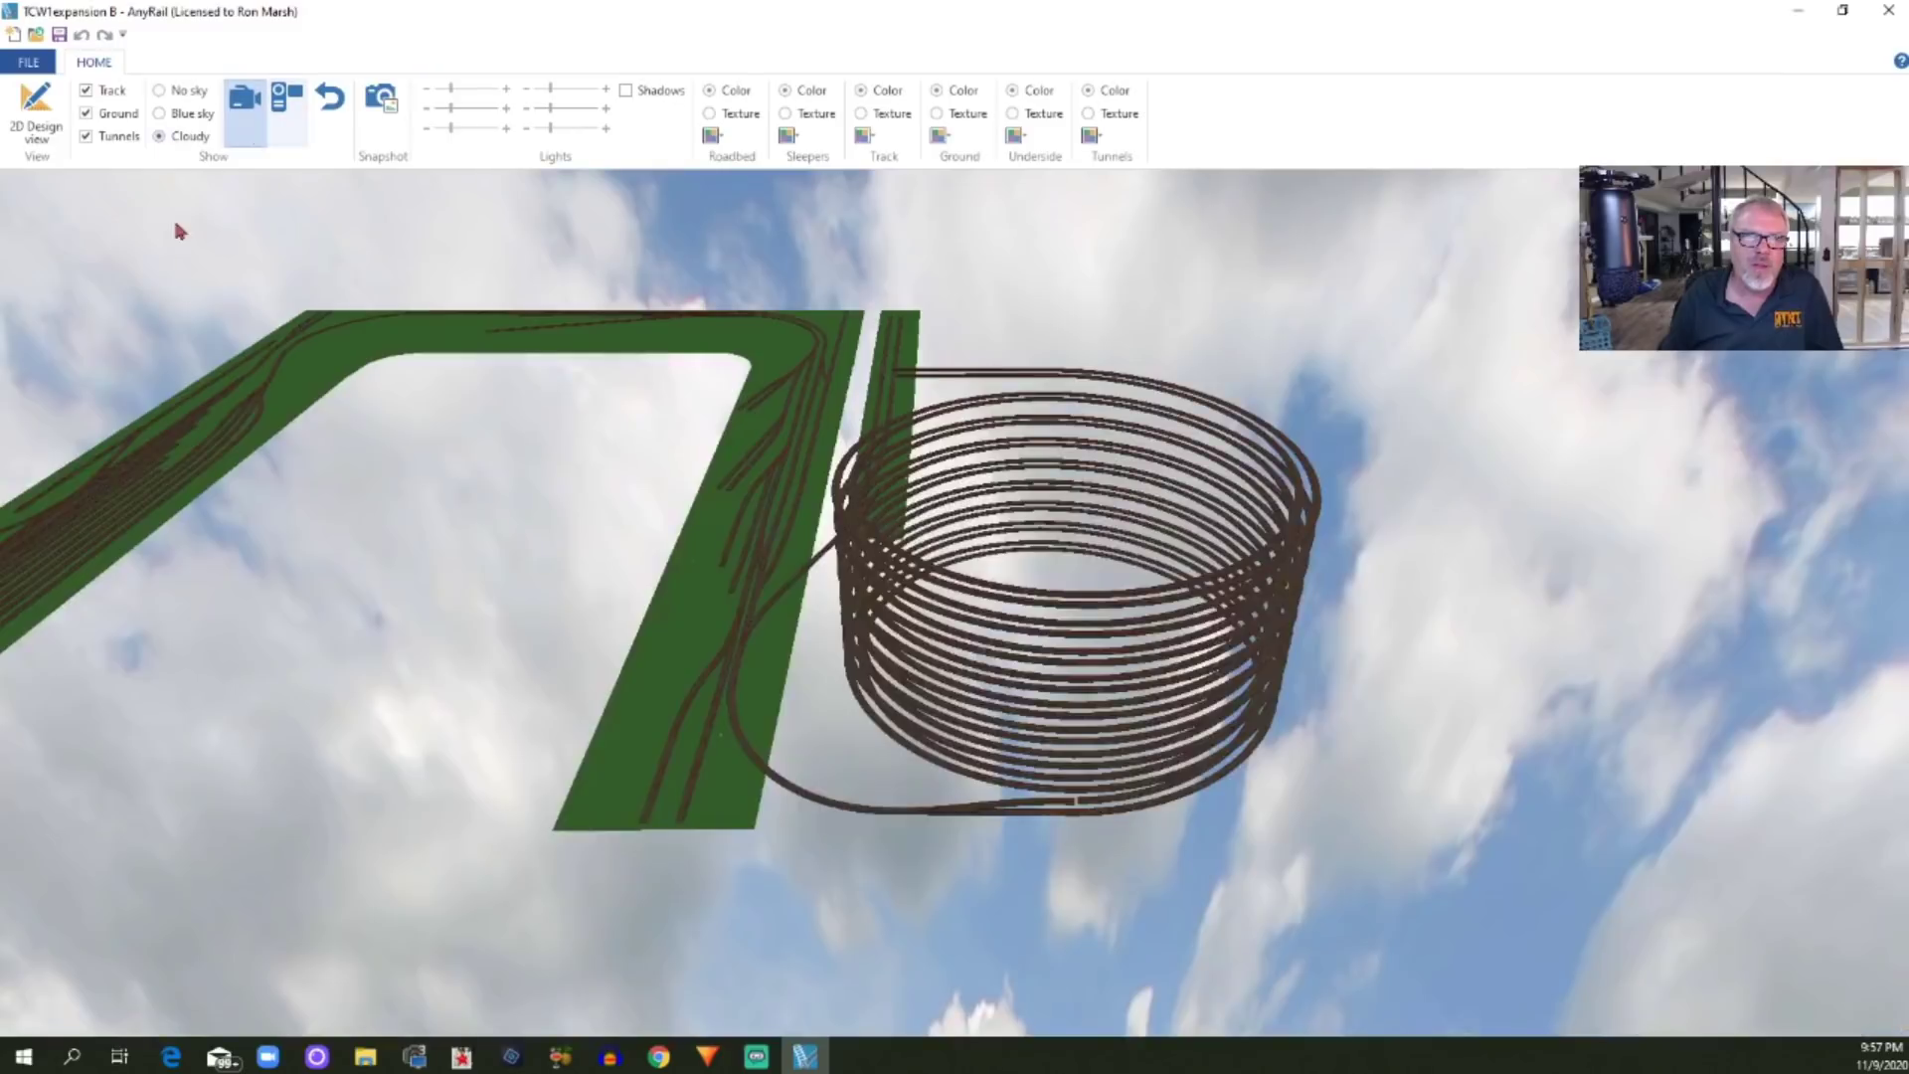
drag(1049, 950, 1405, 933)
drag(1281, 841, 1020, 778)
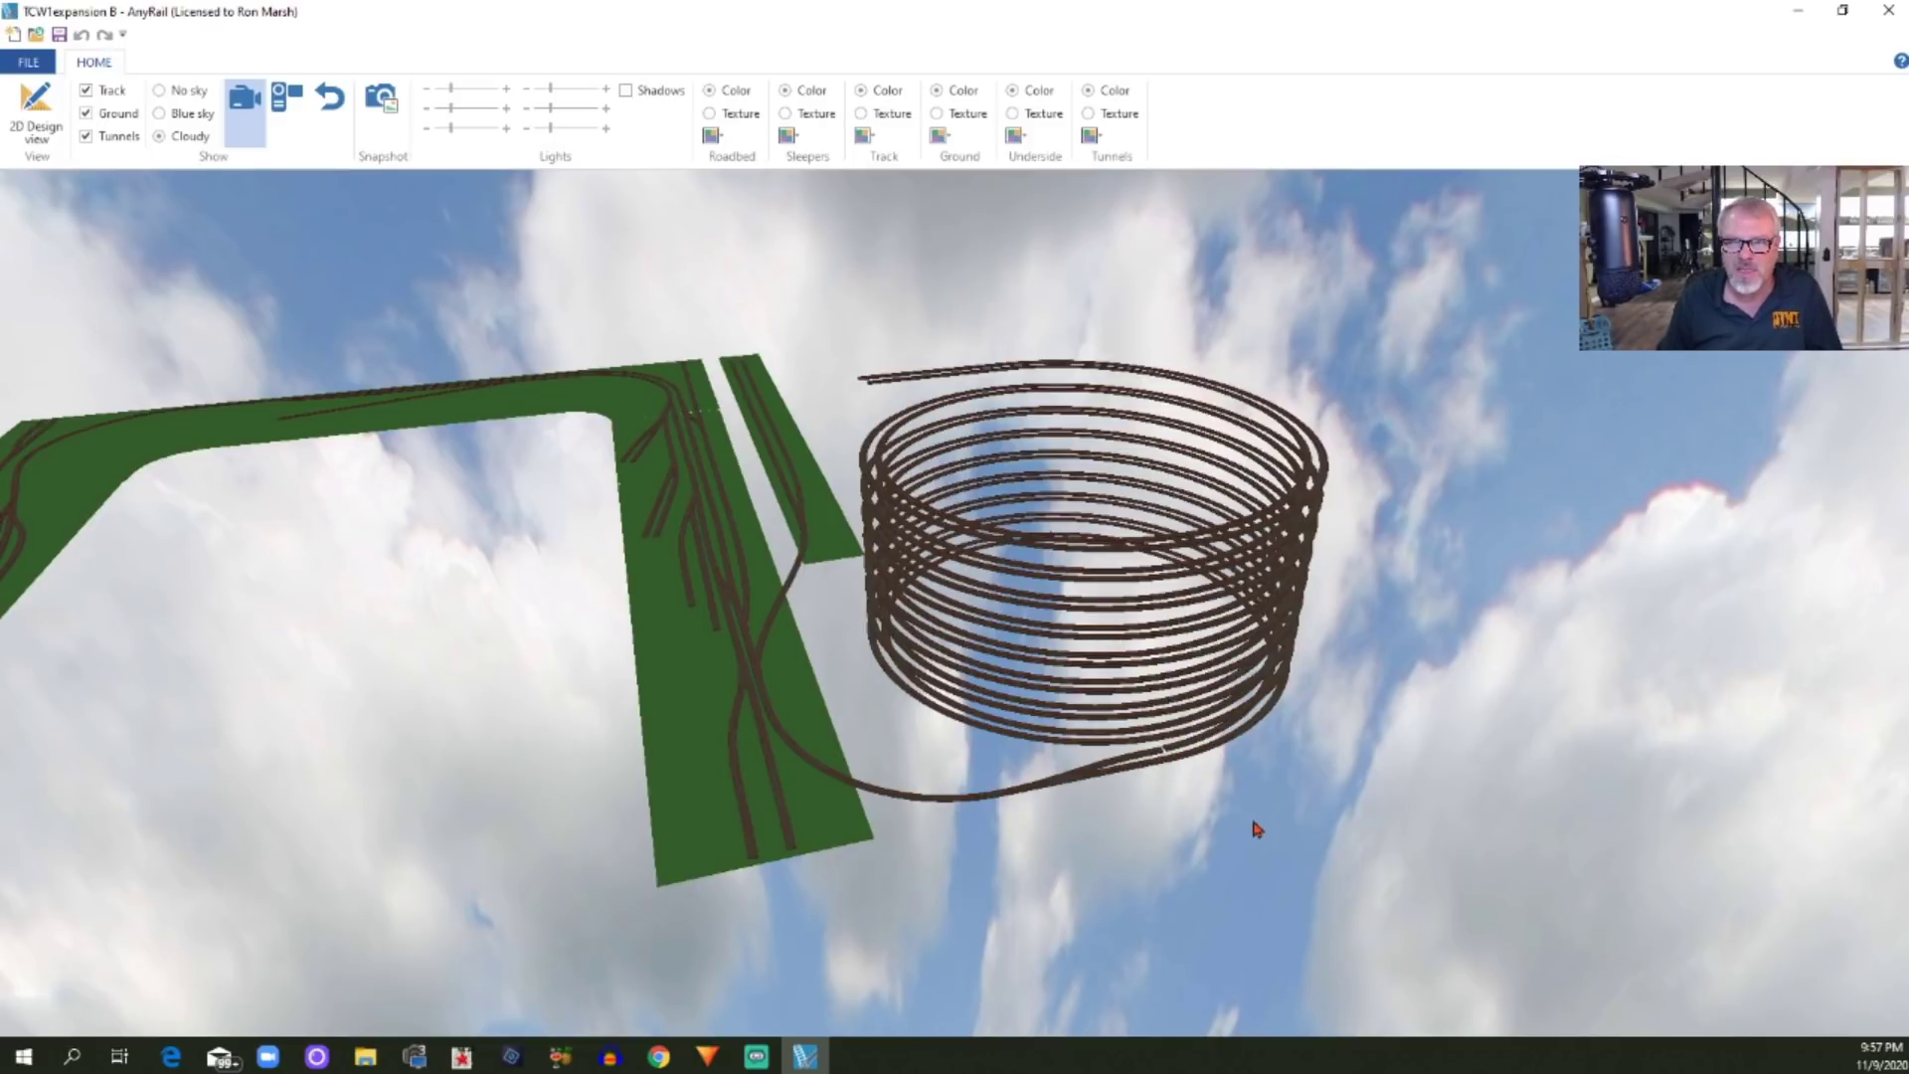
drag(1257, 828, 1321, 1006)
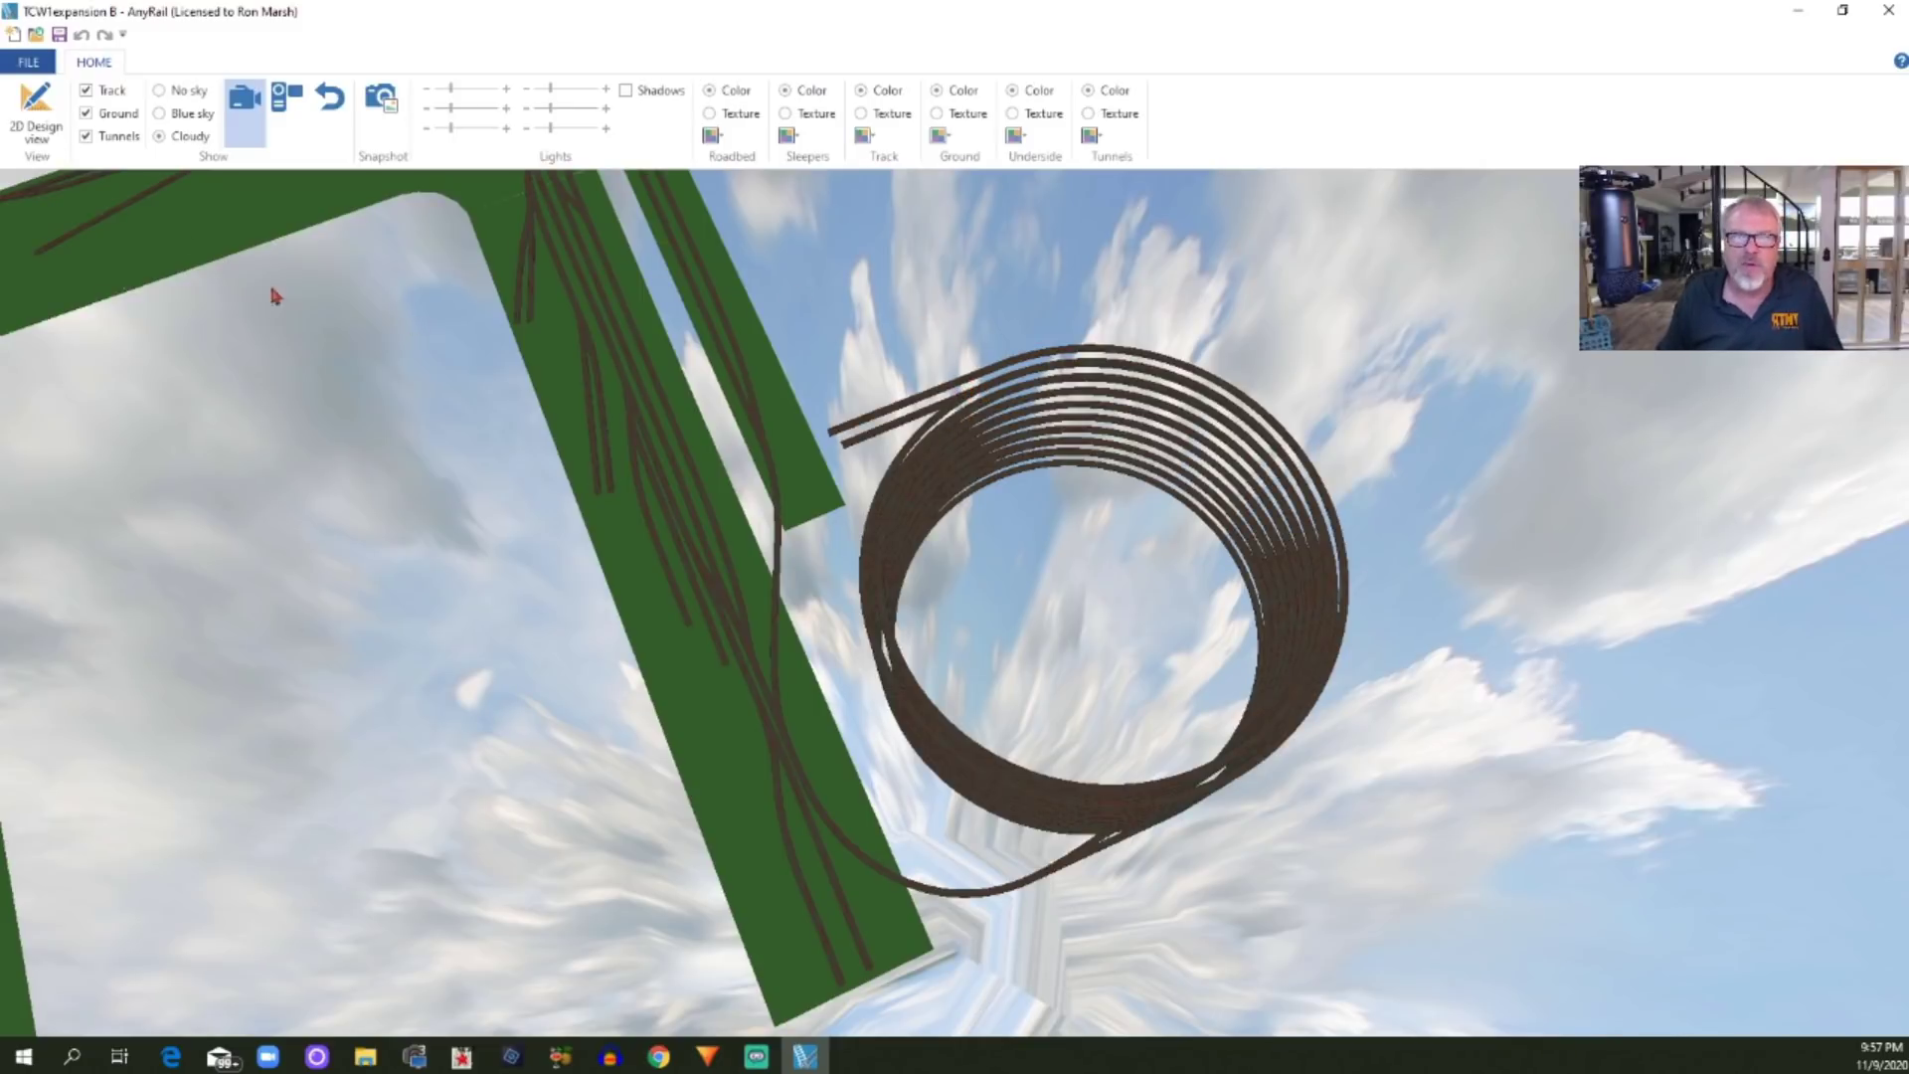
click(34, 110)
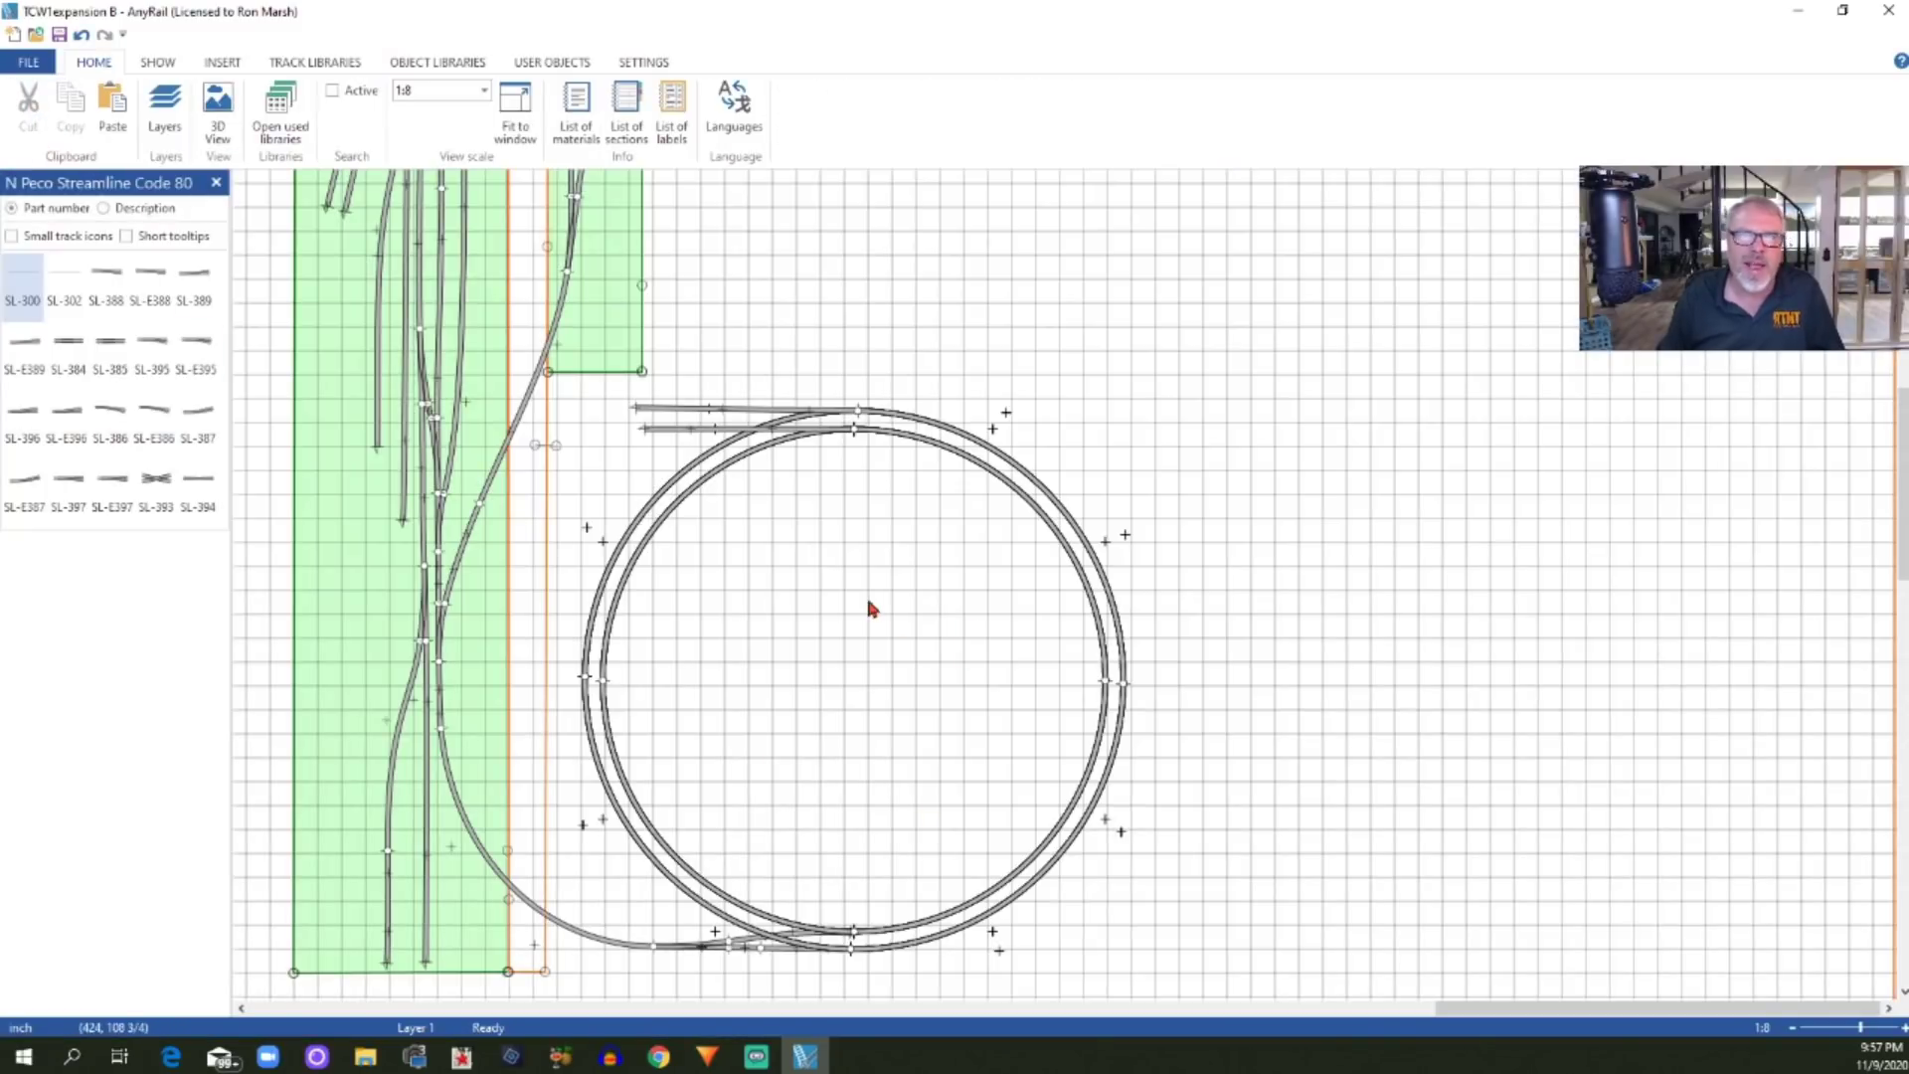